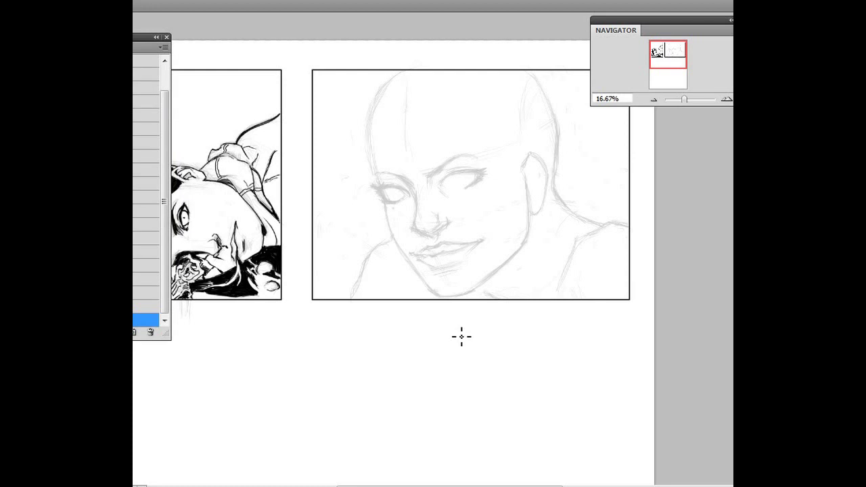
# Refine the pencil lines of the eyes and lashes on the bald head sketch in the wide panel.
pyautogui.moveTo(557, 379); pyautogui.dragTo(483, 334)
pyautogui.moveTo(346, 254); pyautogui.dragTo(321, 296)
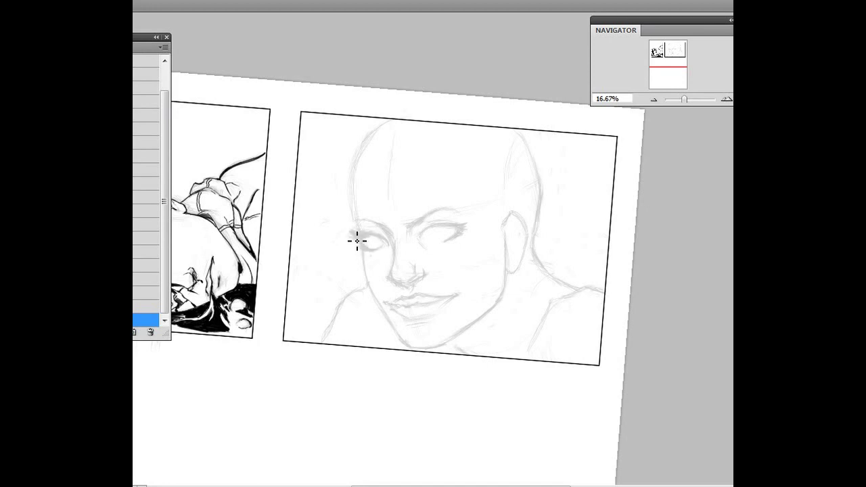
pyautogui.moveTo(367, 240); pyautogui.dragTo(387, 242)
pyautogui.press('r')
pyautogui.moveTo(528, 348); pyautogui.dragTo(287, 282)
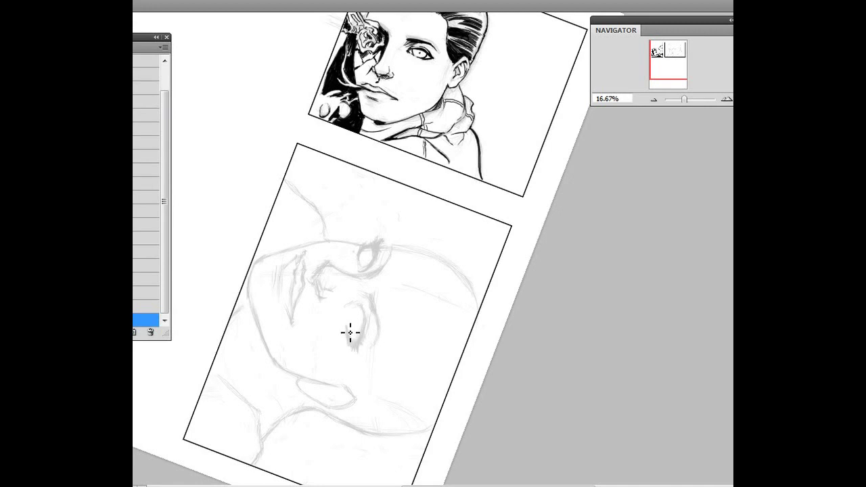
pyautogui.press('r')
pyautogui.moveTo(219, 212)
pyautogui.mouseDown()
pyautogui.moveTo(373, 335)
pyautogui.moveTo(357, 286)
pyautogui.mouseUp()
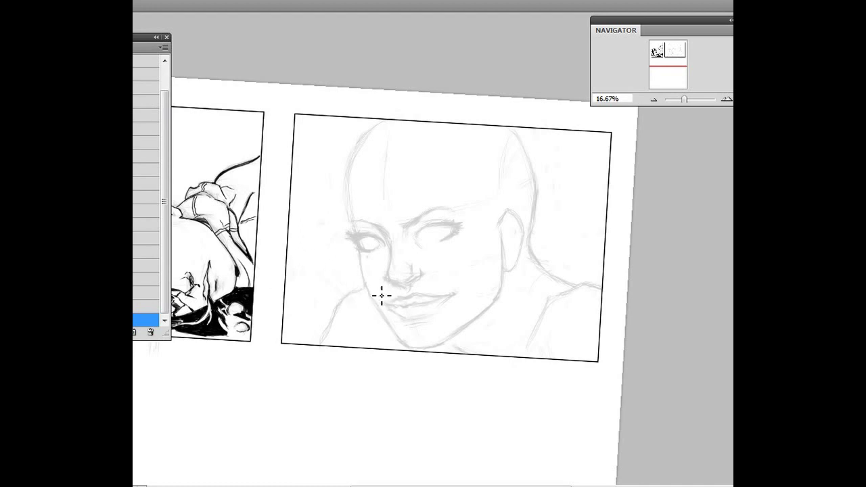
# Sketch the inner folds of the ear on the head in the wide panel.
pyautogui.moveTo(333, 291); pyautogui.dragTo(361, 263)
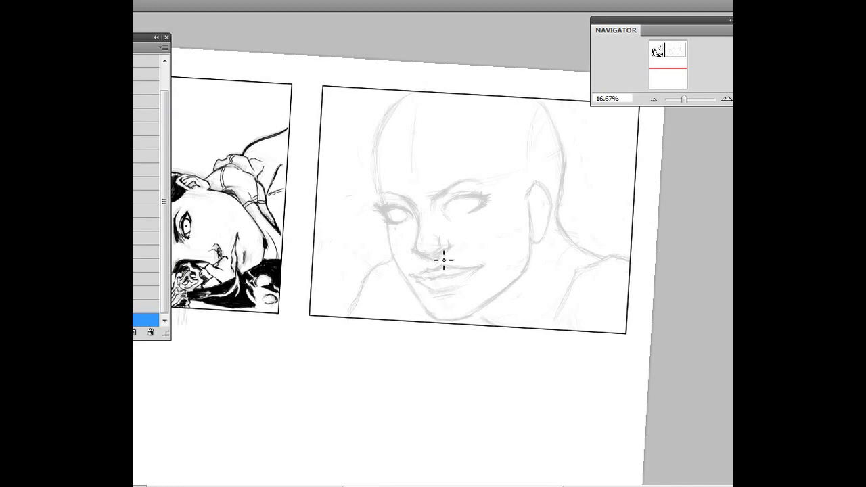
pyautogui.moveTo(374, 246); pyautogui.dragTo(354, 308)
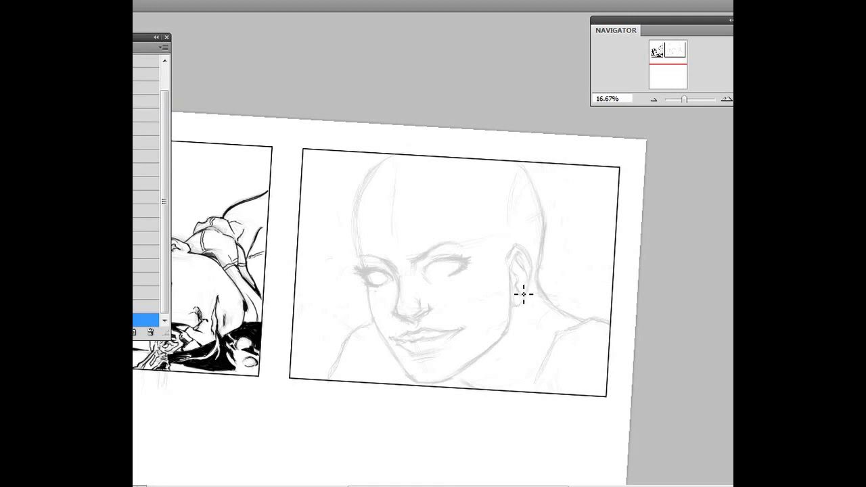
pyautogui.moveTo(359, 315); pyautogui.dragTo(371, 302)
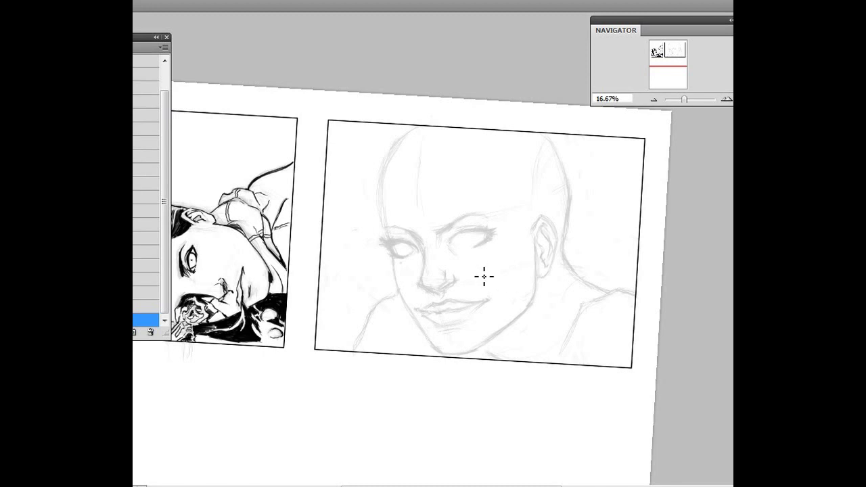
# Undo the trial hair strokes across the forehead and along the side of the face.
pyautogui.press('space')
pyautogui.moveTo(327, 278); pyautogui.dragTo(350, 267)
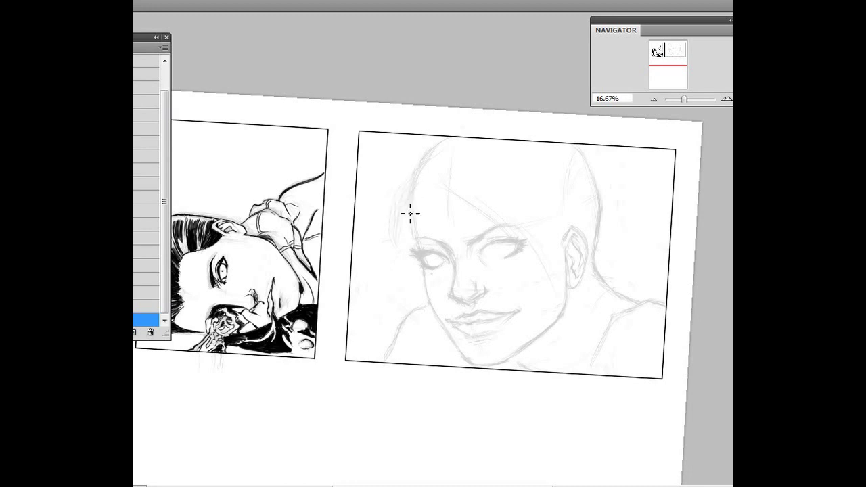
pyautogui.click(146, 115)
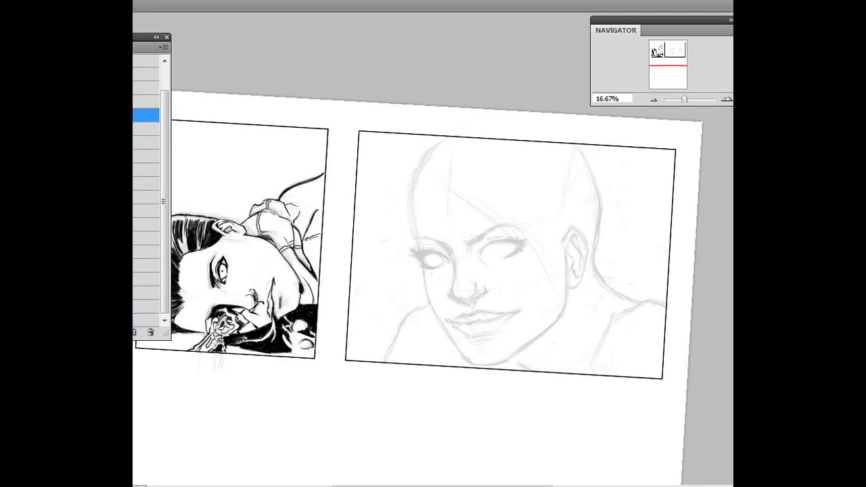
pyautogui.hotkey('ctrl', 'alt', 'z')
pyautogui.hotkey('ctrl', 'alt', 'z')
pyautogui.hotkey('ctrl', 'alt', 'z')
pyautogui.hotkey('ctrl', 'alt', 'z')
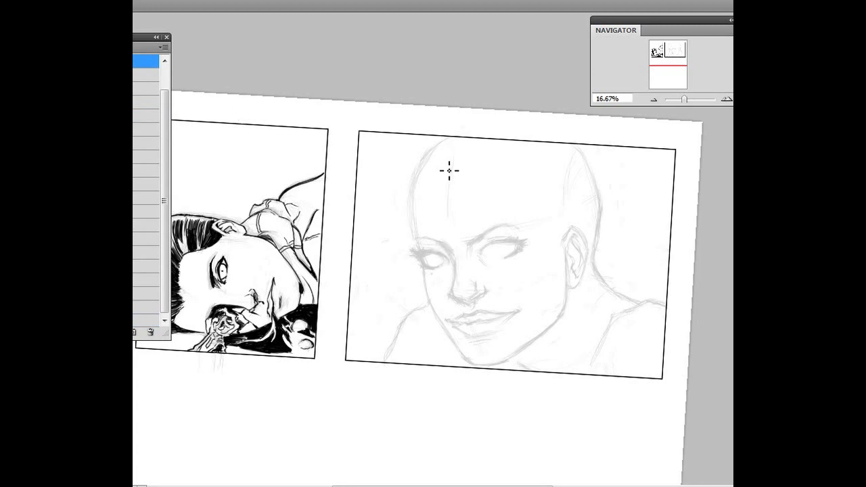
# Sketch a centre-parted hairline over the forehead, with long hair falling down both sides of the face.
pyautogui.moveTo(492, 188)
pyautogui.mouseDown()
pyautogui.moveTo(534, 236)
pyautogui.moveTo(484, 184)
pyautogui.moveTo(489, 202)
pyautogui.moveTo(524, 221)
pyautogui.moveTo(509, 215)
pyautogui.moveTo(526, 234)
pyautogui.moveTo(504, 218)
pyautogui.mouseUp()
pyautogui.moveTo(453, 185)
pyautogui.mouseDown()
pyautogui.moveTo(506, 218)
pyautogui.moveTo(444, 181)
pyautogui.moveTo(442, 203)
pyautogui.moveTo(457, 195)
pyautogui.moveTo(431, 227)
pyautogui.moveTo(442, 205)
pyautogui.mouseUp()
pyautogui.moveTo(424, 262)
pyautogui.mouseDown()
pyautogui.moveTo(436, 207)
pyautogui.moveTo(414, 266)
pyautogui.mouseUp()
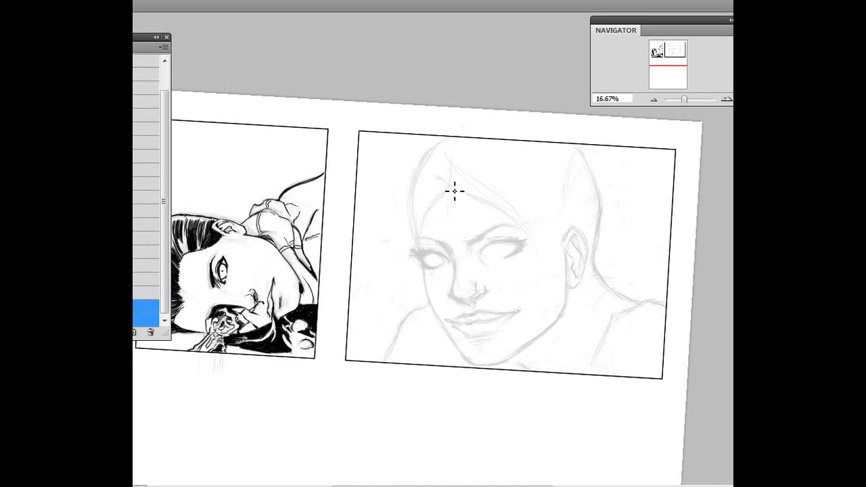
pyautogui.moveTo(452, 189); pyautogui.dragTo(418, 232)
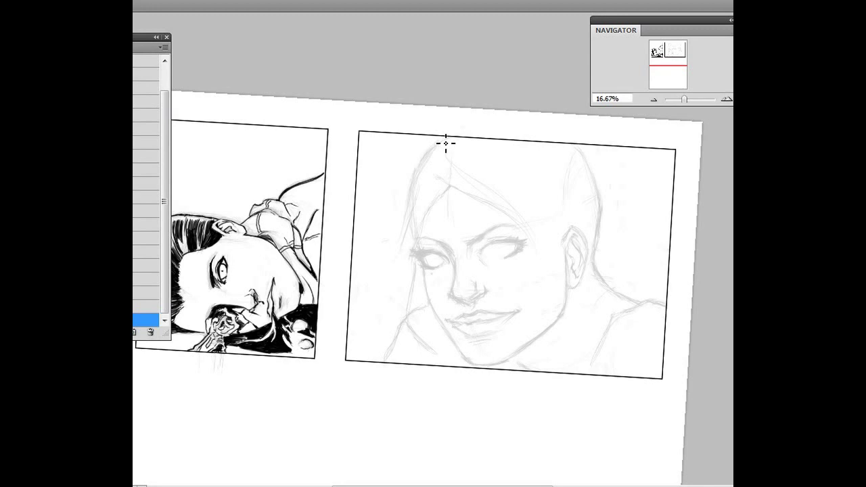
pyautogui.moveTo(602, 206); pyautogui.dragTo(618, 247)
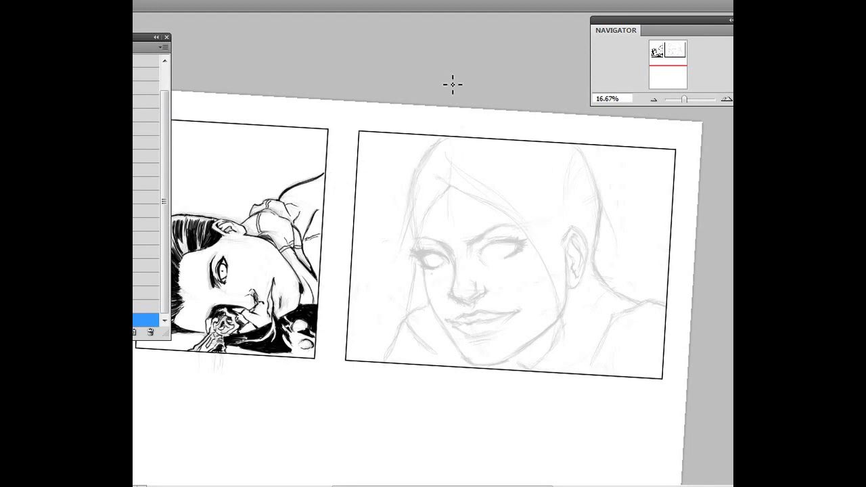
# Erase the ear and the old skull and neck lines, and sketch the outer hair with a large oval over the ear area.
pyautogui.press('e')
pyautogui.moveTo(564, 237)
pyautogui.mouseDown()
pyautogui.moveTo(576, 282)
pyautogui.moveTo(565, 238)
pyautogui.moveTo(567, 291)
pyautogui.moveTo(579, 256)
pyautogui.moveTo(574, 225)
pyautogui.moveTo(600, 254)
pyautogui.moveTo(597, 205)
pyautogui.moveTo(595, 216)
pyautogui.moveTo(581, 188)
pyautogui.moveTo(594, 197)
pyautogui.moveTo(594, 275)
pyautogui.moveTo(595, 266)
pyautogui.moveTo(608, 287)
pyautogui.mouseUp()
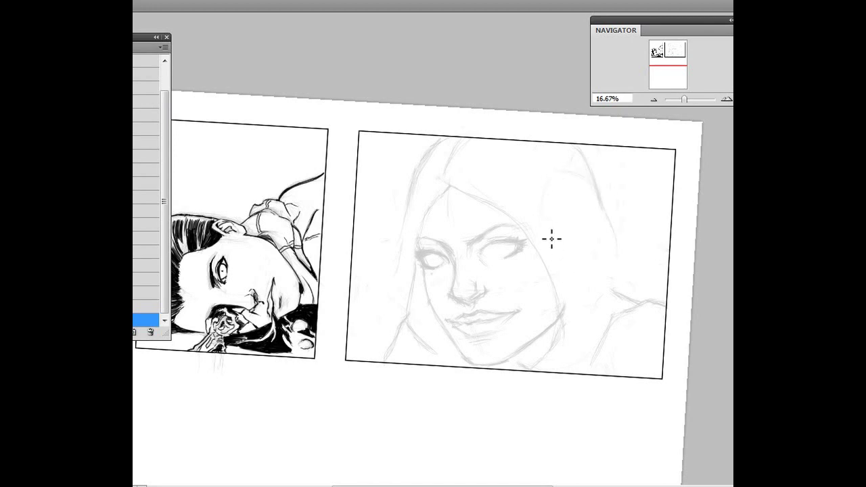
pyautogui.moveTo(570, 149); pyautogui.dragTo(594, 272)
pyautogui.scroll(-3, 373, 251)
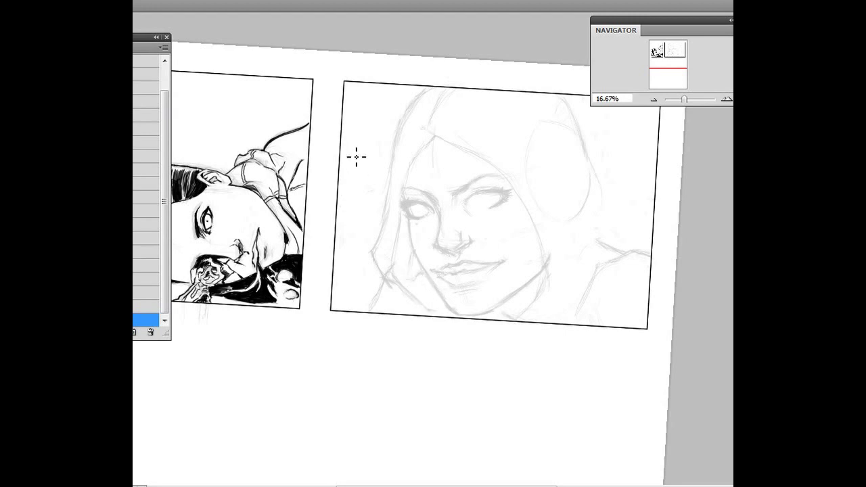
# Clean up the overlapping lines in the lower hair and extend the outer hair contour down to the shoulder.
pyautogui.press('e')
pyautogui.moveTo(393, 261)
pyautogui.mouseDown()
pyautogui.moveTo(389, 277)
pyautogui.moveTo(398, 267)
pyautogui.mouseUp()
pyautogui.press('b')
pyautogui.press('r')
pyautogui.moveTo(517, 360); pyautogui.dragTo(355, 317)
pyautogui.press('space')
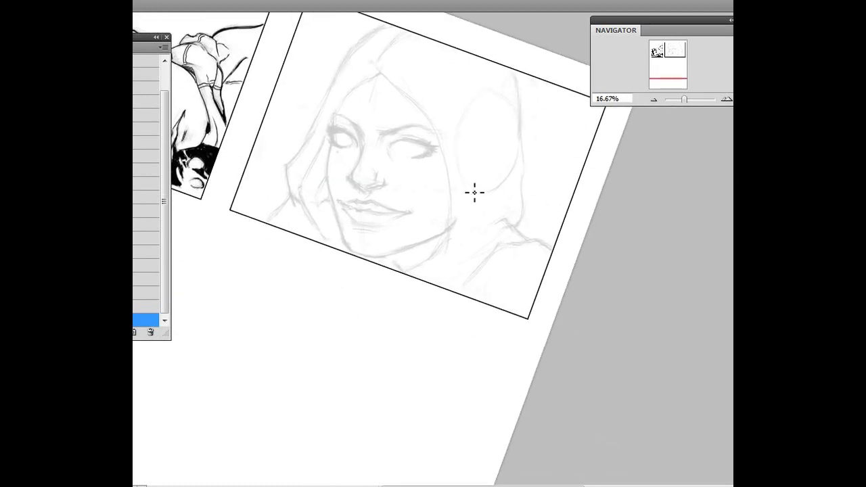
# Sketch a lock of hair falling over the eye nearer the oval and erase the part of the eye it covers.
pyautogui.moveTo(410, 232); pyautogui.dragTo(309, 183)
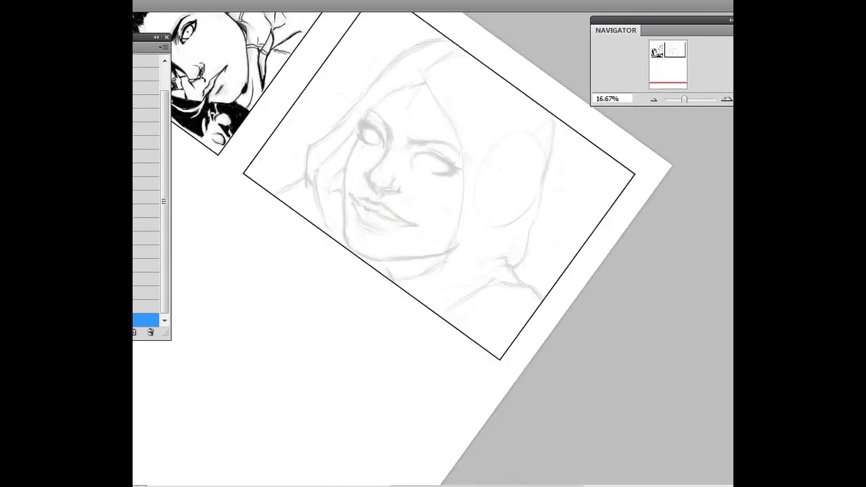
pyautogui.moveTo(298, 215); pyautogui.dragTo(316, 254)
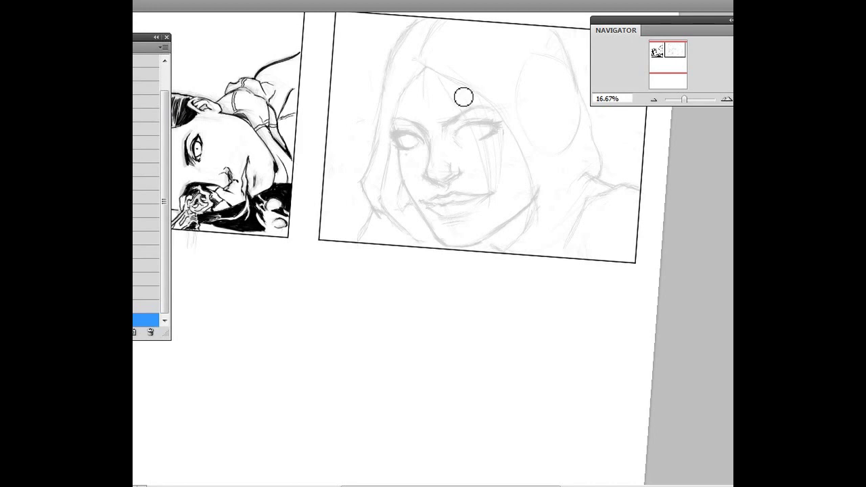
pyautogui.moveTo(488, 179)
pyautogui.mouseDown()
pyautogui.moveTo(478, 110)
pyautogui.moveTo(492, 143)
pyautogui.moveTo(493, 118)
pyautogui.moveTo(495, 164)
pyautogui.moveTo(497, 125)
pyautogui.mouseUp()
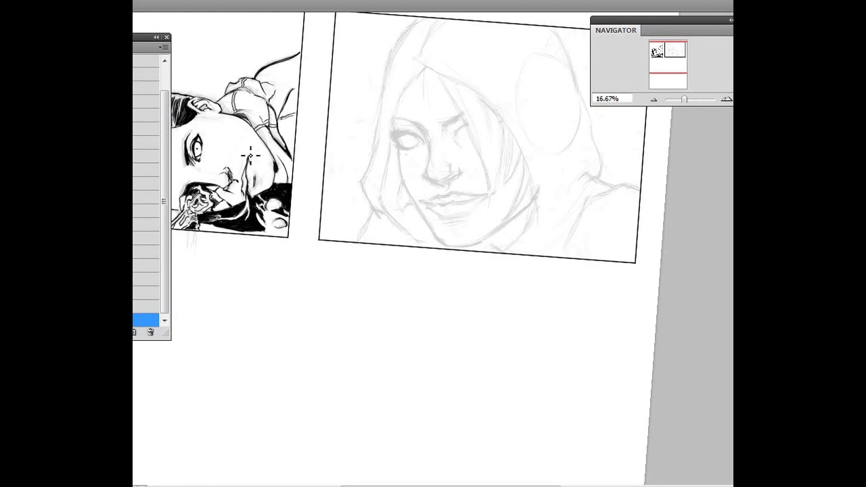
# Draw a smaller oval inside the large ear oval and add curved strand lines across the crown of the hair.
pyautogui.moveTo(419, 315); pyautogui.dragTo(350, 359)
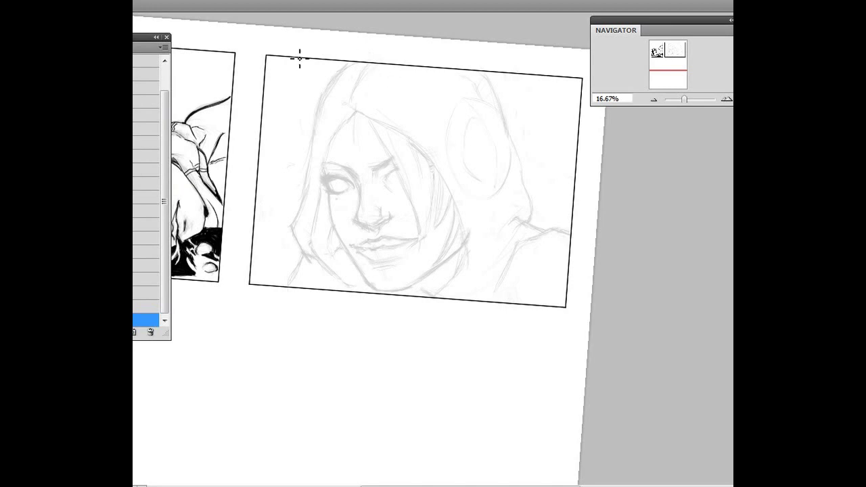
pyautogui.press('r')
pyautogui.moveTo(422, 176); pyautogui.dragTo(386, 179)
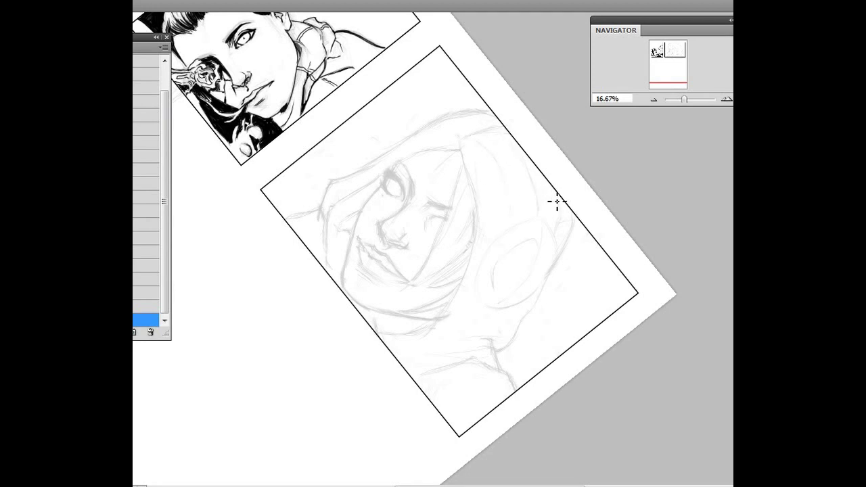
pyautogui.press('r')
pyautogui.moveTo(330, 144); pyautogui.dragTo(267, 163)
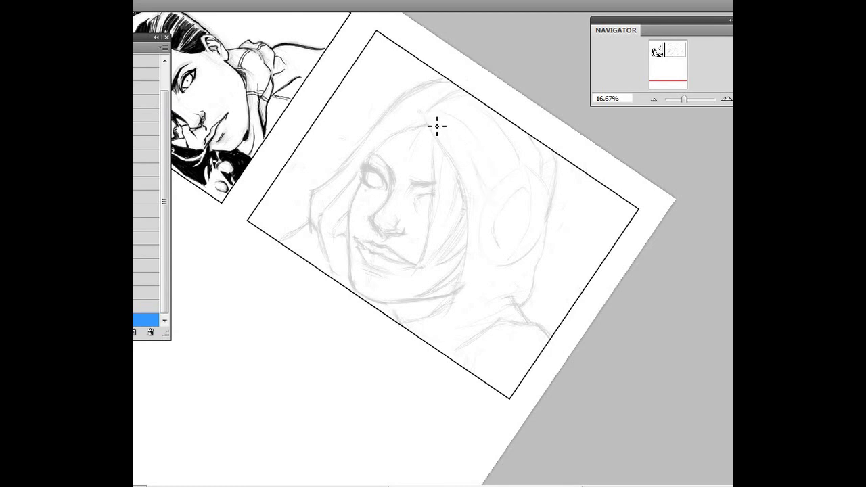
pyautogui.press('r')
pyautogui.moveTo(301, 120)
pyautogui.mouseDown()
pyautogui.moveTo(277, 149)
pyautogui.moveTo(287, 267)
pyautogui.moveTo(256, 144)
pyautogui.mouseUp()
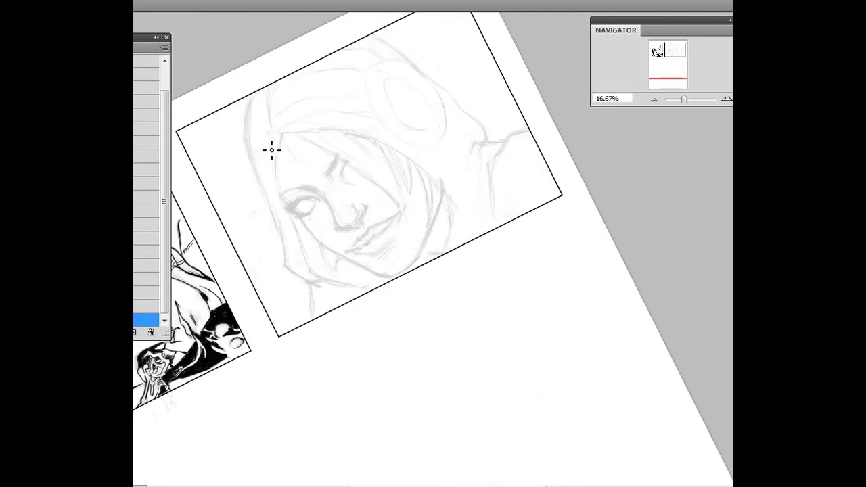
pyautogui.press('r')
pyautogui.moveTo(489, 339); pyautogui.dragTo(312, 294)
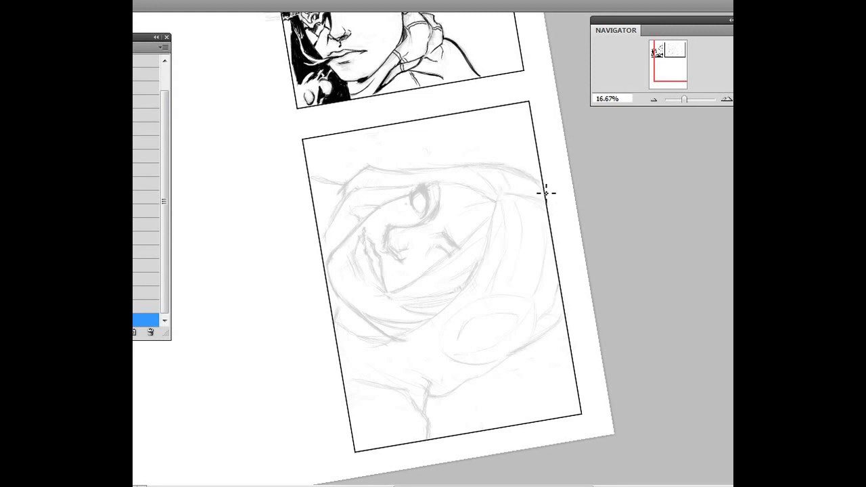
# Undo the latest shading strokes on the hair strands beside the face.
pyautogui.press('r')
pyautogui.moveTo(269, 208)
pyautogui.mouseDown()
pyautogui.moveTo(259, 269)
pyautogui.moveTo(307, 298)
pyautogui.mouseUp()
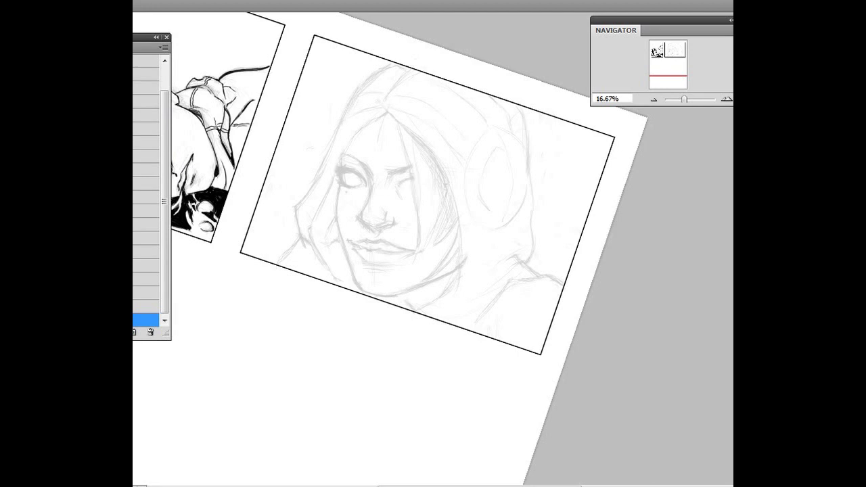
pyautogui.hotkey('ctrl', 'z')
pyautogui.hotkey('ctrl', 'alt', 'z')
pyautogui.hotkey('ctrl', 'alt', 'z')
pyautogui.hotkey('ctrl', 'alt', 'z')
pyautogui.hotkey('ctrl', 'alt', 'z')
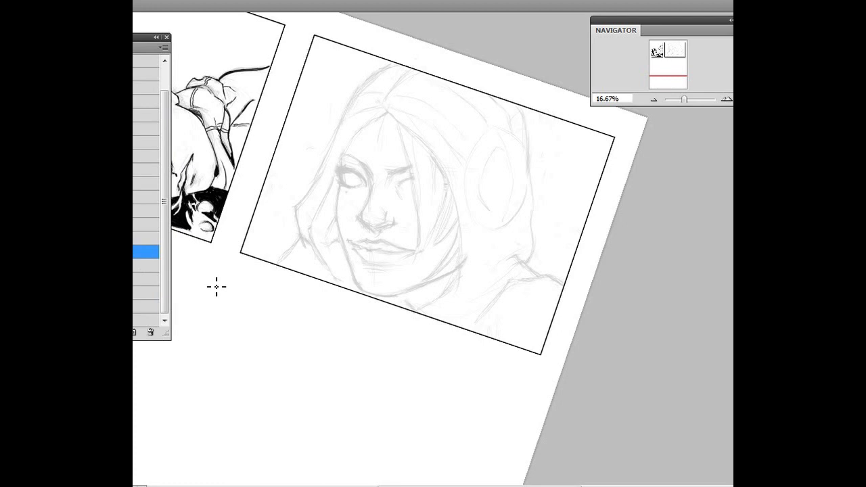
# Redraw the outer hair contour from beside the large oval down toward the shoulder.
pyautogui.press('r')
pyautogui.moveTo(319, 343); pyautogui.dragTo(331, 361)
pyautogui.moveTo(530, 170); pyautogui.dragTo(532, 195)
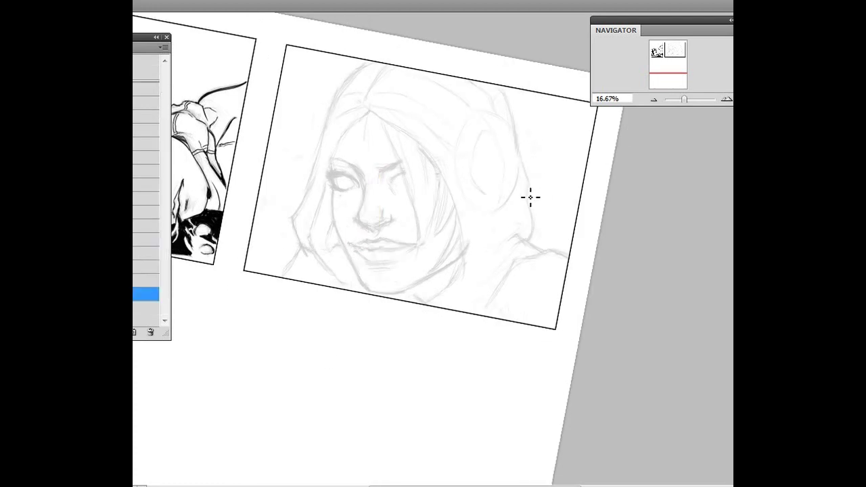
pyautogui.moveTo(524, 161); pyautogui.dragTo(528, 172)
pyautogui.moveTo(528, 173); pyautogui.dragTo(532, 196)
pyautogui.moveTo(532, 196); pyautogui.dragTo(534, 212)
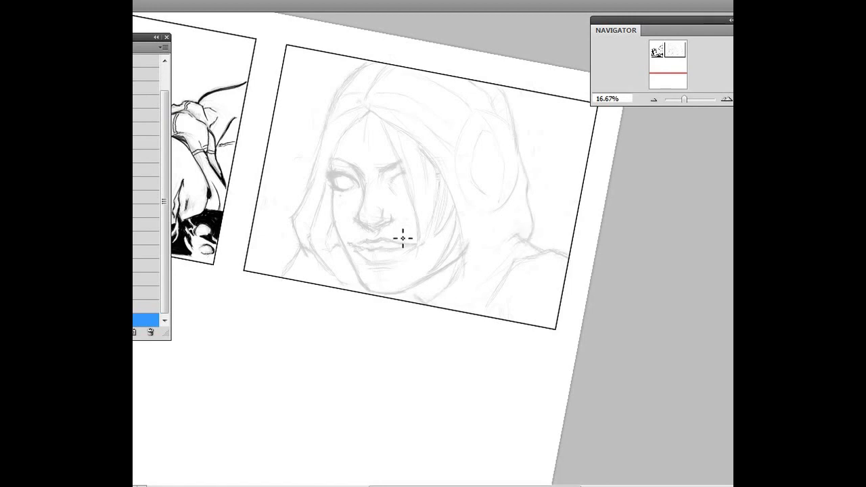
# Sketch a curved form with jagged details entering from the panel's upper-left corner beside the hair.
pyautogui.moveTo(300, 337); pyautogui.dragTo(364, 356)
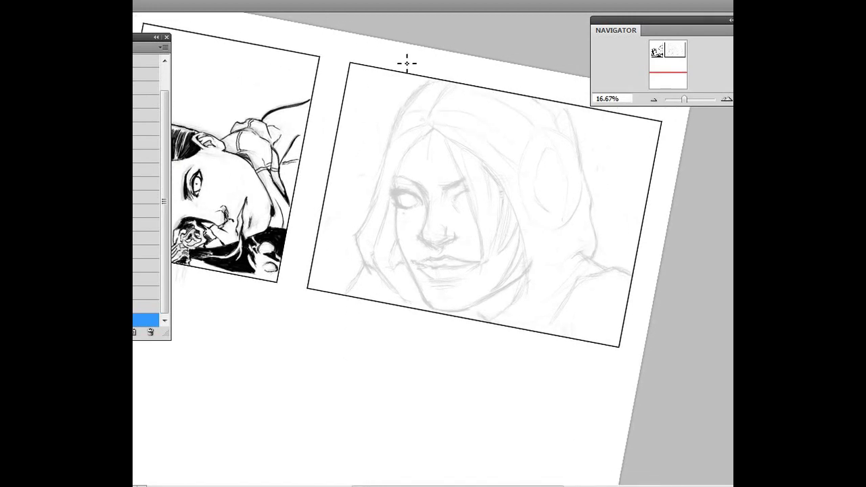
pyautogui.moveTo(387, 110)
pyautogui.mouseDown()
pyautogui.moveTo(344, 108)
pyautogui.moveTo(389, 113)
pyautogui.mouseUp()
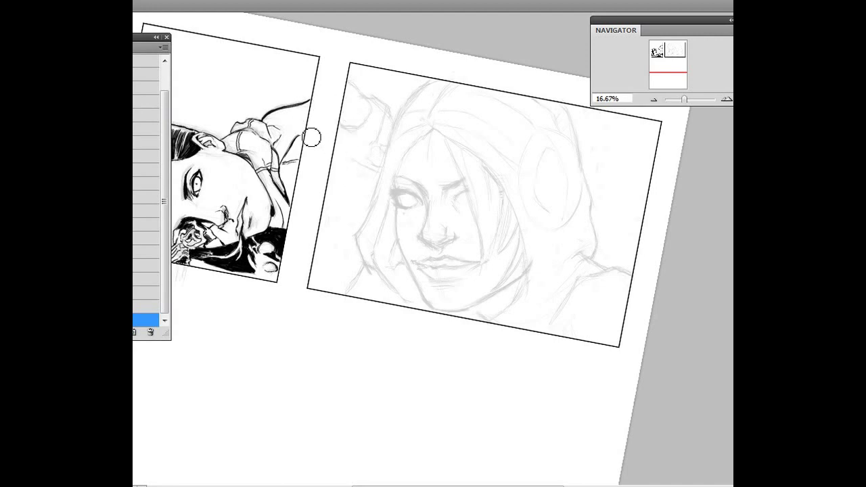
pyautogui.press('r')
pyautogui.moveTo(454, 248)
pyautogui.mouseDown()
pyautogui.moveTo(386, 363)
pyautogui.moveTo(358, 321)
pyautogui.mouseUp()
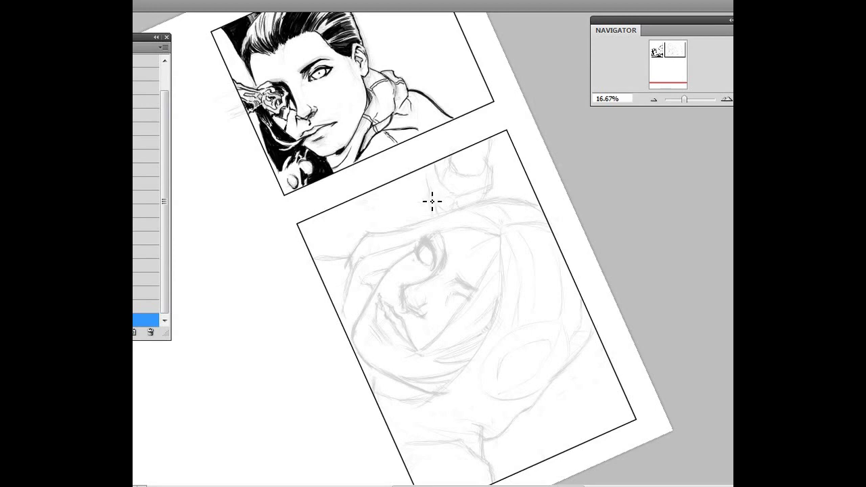
pyautogui.press('r')
pyautogui.moveTo(313, 205); pyautogui.dragTo(232, 257)
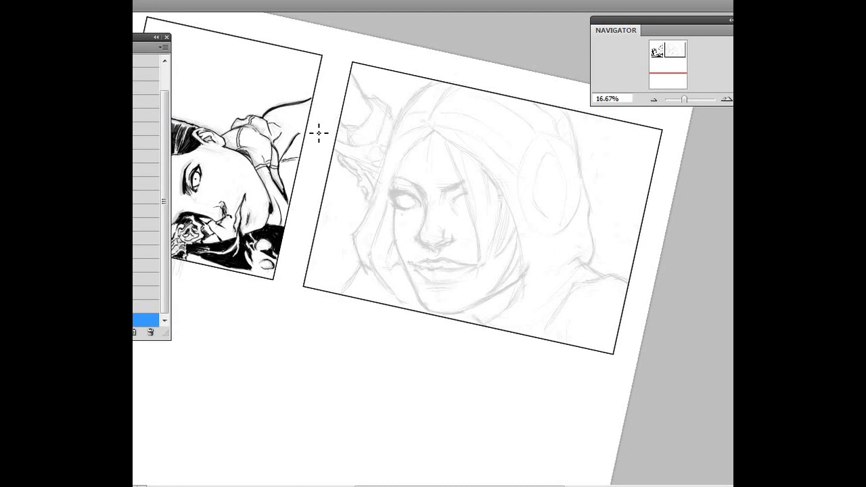
# Add hatching to the form in the panel's upper-left corner.
pyautogui.press('r')
pyautogui.moveTo(302, 167); pyautogui.dragTo(249, 152)
pyautogui.press('space')
pyautogui.moveTo(249, 230); pyautogui.dragTo(316, 206)
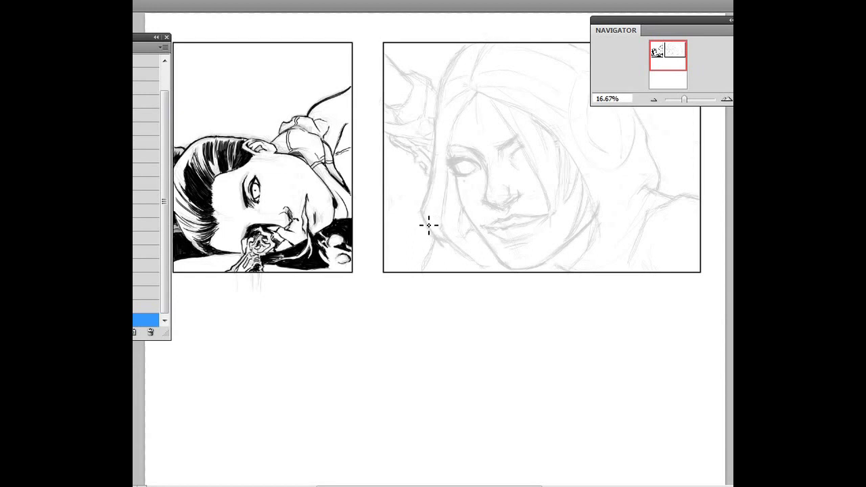
pyautogui.press('r')
pyautogui.moveTo(460, 274); pyautogui.dragTo(322, 224)
pyautogui.press('r')
pyautogui.moveTo(283, 123); pyautogui.dragTo(305, 208)
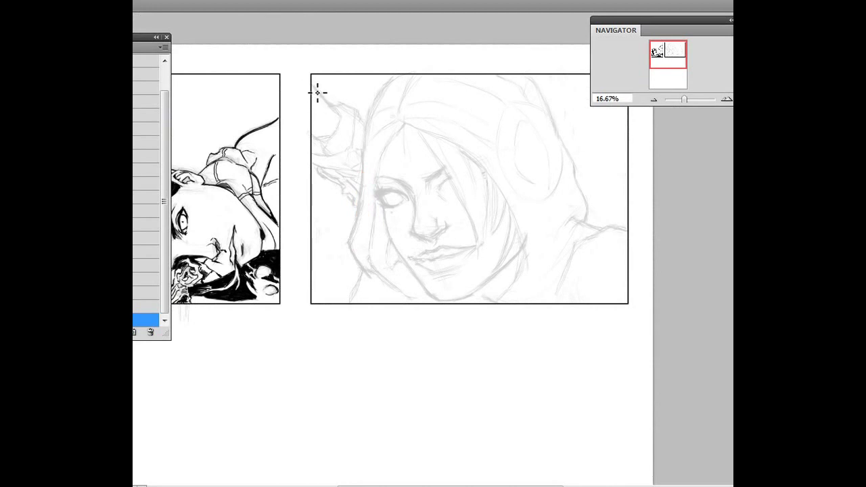
pyautogui.moveTo(317, 117)
pyautogui.mouseDown()
pyautogui.moveTo(334, 136)
pyautogui.moveTo(327, 143)
pyautogui.mouseUp()
pyautogui.moveTo(321, 106); pyautogui.dragTo(331, 114)
pyautogui.hotkey('alt', ']')
# Shade the outer part of the curved form in the panel's upper-left corner with parallel pencil strokes.
pyautogui.press('r')
pyautogui.moveTo(421, 373)
pyautogui.mouseDown()
pyautogui.moveTo(315, 363)
pyautogui.moveTo(359, 384)
pyautogui.moveTo(413, 340)
pyautogui.mouseUp()
pyautogui.hotkey('alt', '[')
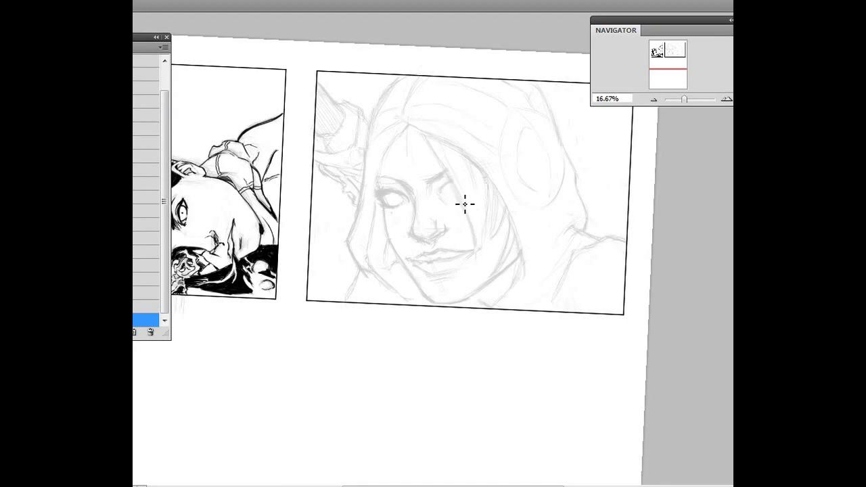
# Sketch the second eye beneath the brow nearest the hair falling across the face.
pyautogui.press('r')
pyautogui.moveTo(456, 280)
pyautogui.mouseDown()
pyautogui.moveTo(364, 303)
pyautogui.moveTo(416, 277)
pyautogui.mouseUp()
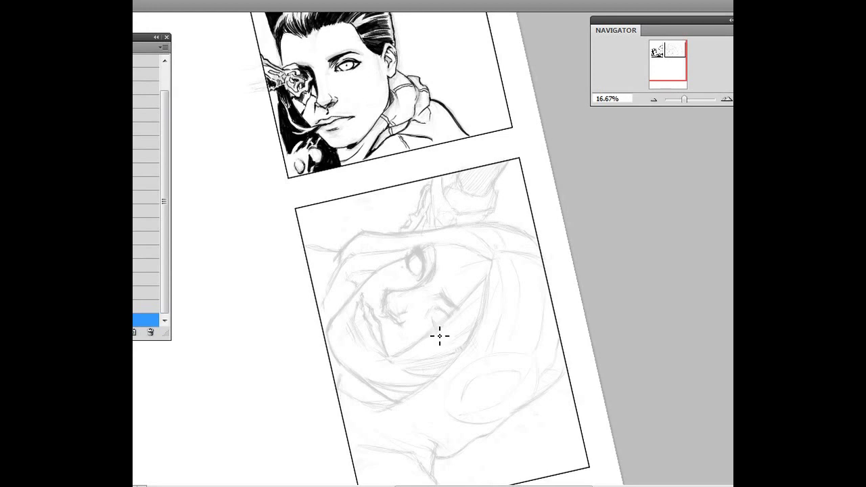
pyautogui.press('r')
pyautogui.moveTo(244, 206)
pyautogui.mouseDown()
pyautogui.moveTo(329, 277)
pyautogui.moveTo(359, 290)
pyautogui.moveTo(324, 275)
pyautogui.moveTo(344, 291)
pyautogui.moveTo(304, 349)
pyautogui.mouseUp()
pyautogui.press('r')
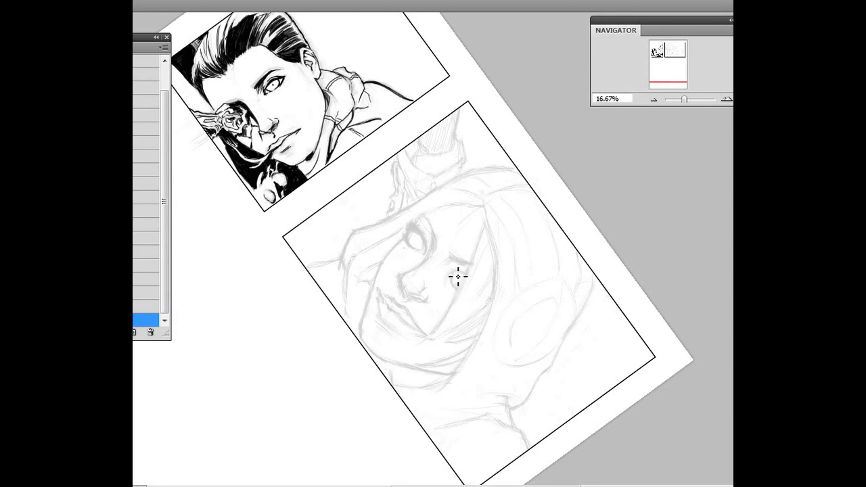
pyautogui.press('r')
pyautogui.moveTo(201, 242); pyautogui.dragTo(289, 281)
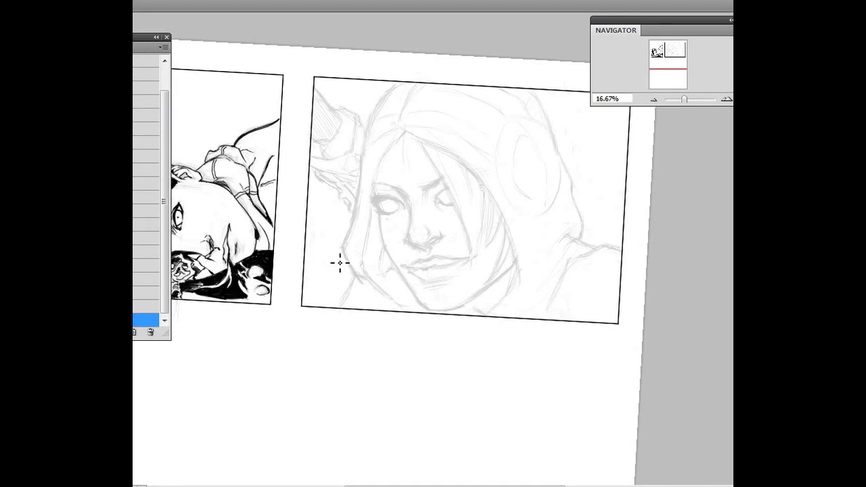
# Refine the second eye's outline and add shading strokes to the hair strands beside it.
pyautogui.press('r')
pyautogui.moveTo(449, 332)
pyautogui.mouseDown()
pyautogui.moveTo(429, 368)
pyautogui.moveTo(442, 345)
pyautogui.mouseUp()
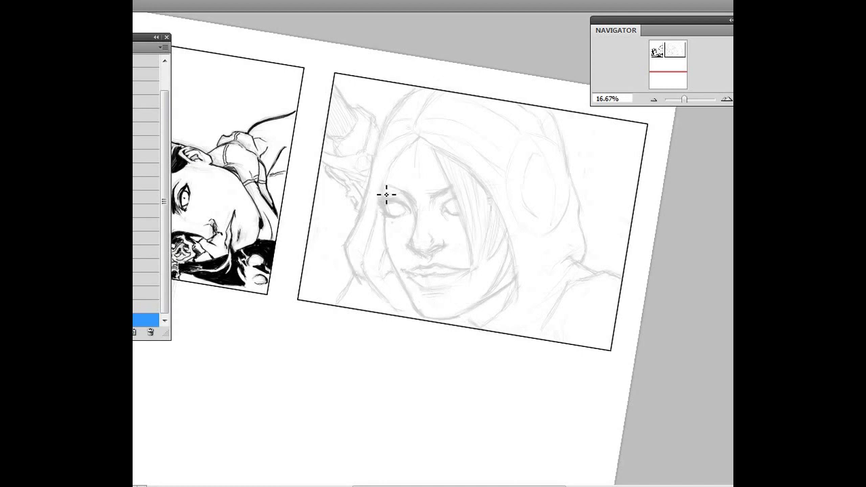
pyautogui.press('r')
pyautogui.moveTo(274, 199); pyautogui.dragTo(344, 284)
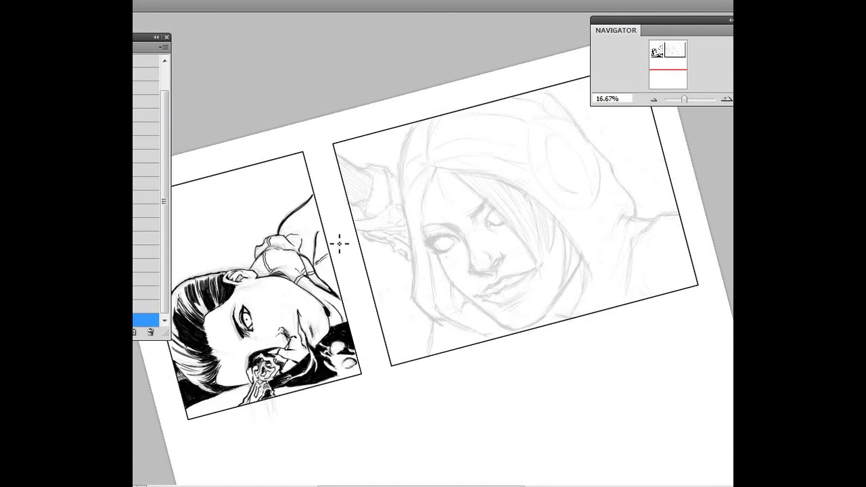
pyautogui.press('r')
pyautogui.moveTo(516, 326)
pyautogui.mouseDown()
pyautogui.moveTo(468, 377)
pyautogui.moveTo(478, 309)
pyautogui.mouseUp()
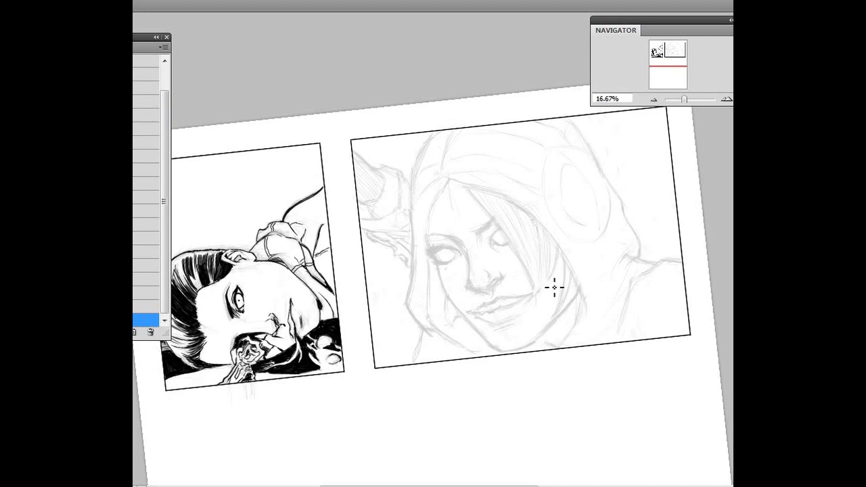
# Sketch fold lines running down from the neck over the woman's shoulder.
pyautogui.press('r')
pyautogui.moveTo(458, 336)
pyautogui.mouseDown()
pyautogui.moveTo(358, 310)
pyautogui.moveTo(284, 252)
pyautogui.moveTo(286, 242)
pyautogui.mouseUp()
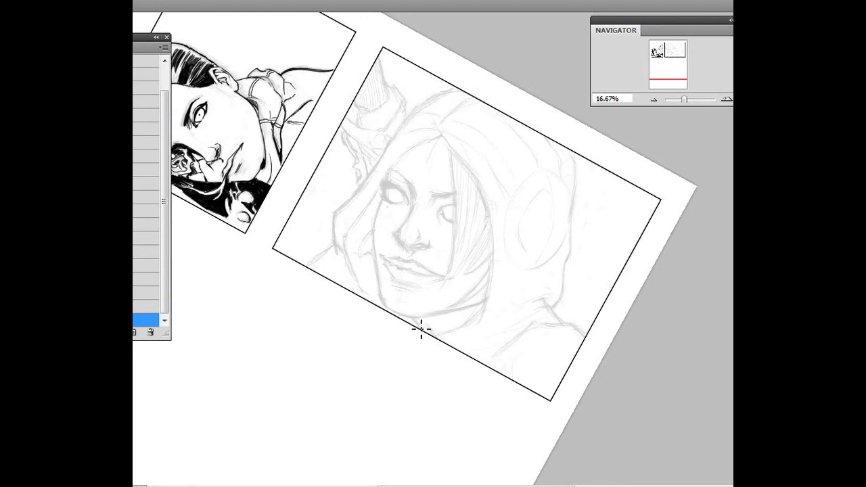
pyautogui.press('r')
pyautogui.moveTo(316, 264)
pyautogui.mouseDown()
pyautogui.moveTo(291, 296)
pyautogui.moveTo(270, 255)
pyautogui.mouseUp()
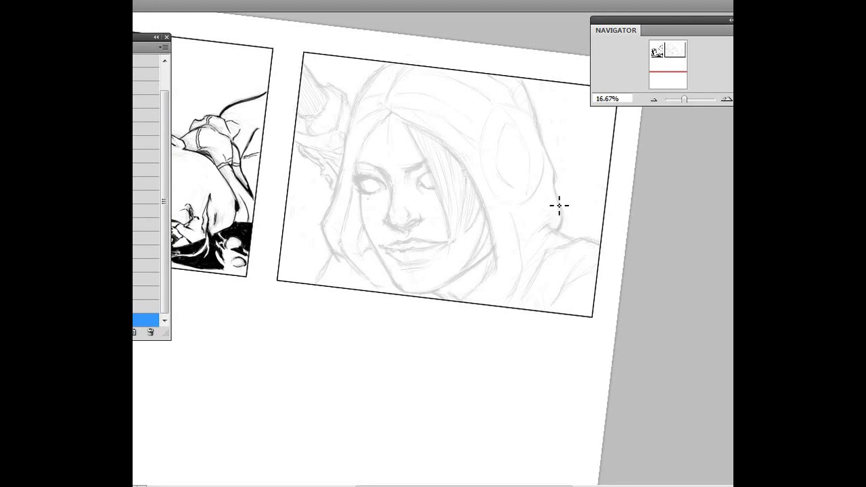
# Redraw the contour at the top of the head with a small notch above the parting.
pyautogui.press('r')
pyautogui.press('Escape')
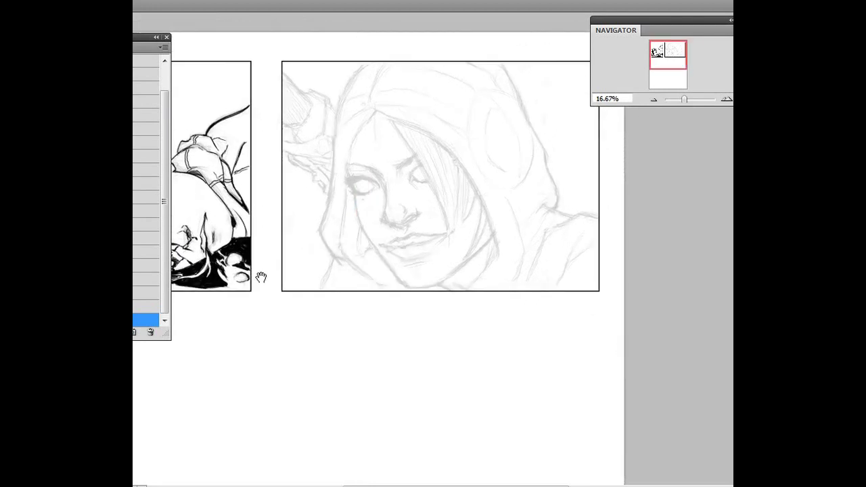
pyautogui.moveTo(261, 277); pyautogui.dragTo(331, 318)
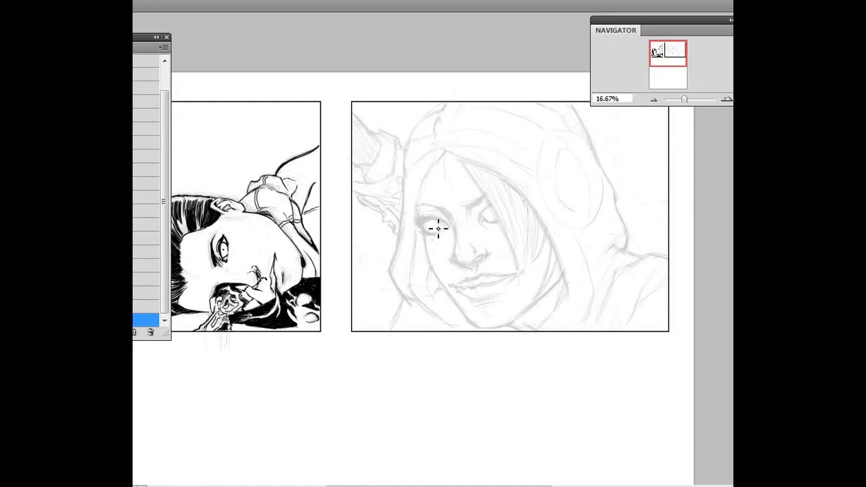
pyautogui.press('r')
pyautogui.moveTo(471, 354); pyautogui.dragTo(464, 266)
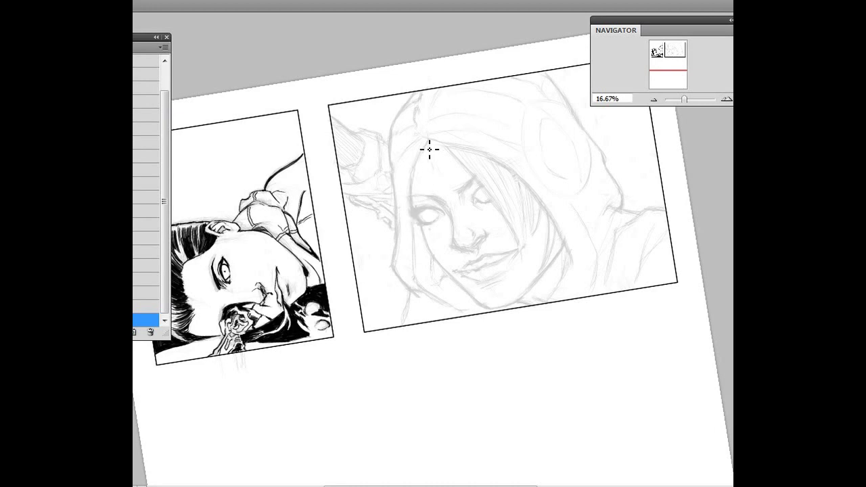
pyautogui.press('r')
pyautogui.moveTo(515, 397)
pyautogui.mouseDown()
pyautogui.moveTo(445, 407)
pyautogui.moveTo(358, 320)
pyautogui.mouseUp()
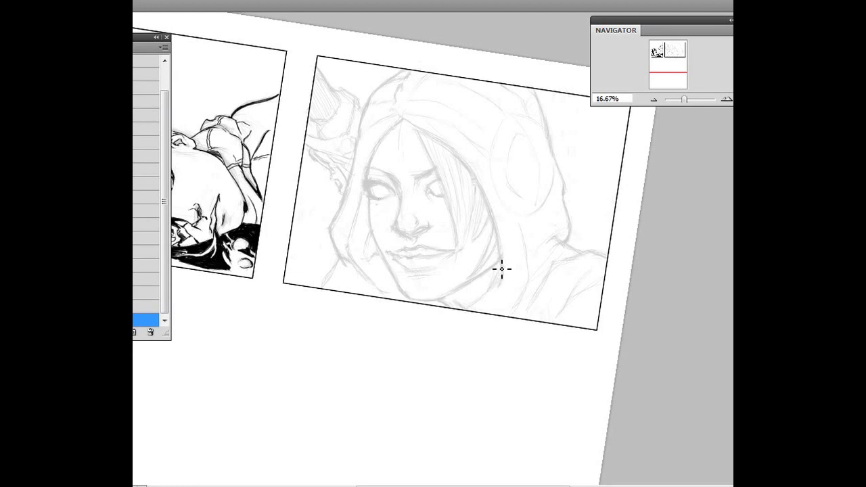
# Sketch a smaller inner oval inside the large oval on the side of the head.
pyautogui.moveTo(294, 330); pyautogui.dragTo(328, 347)
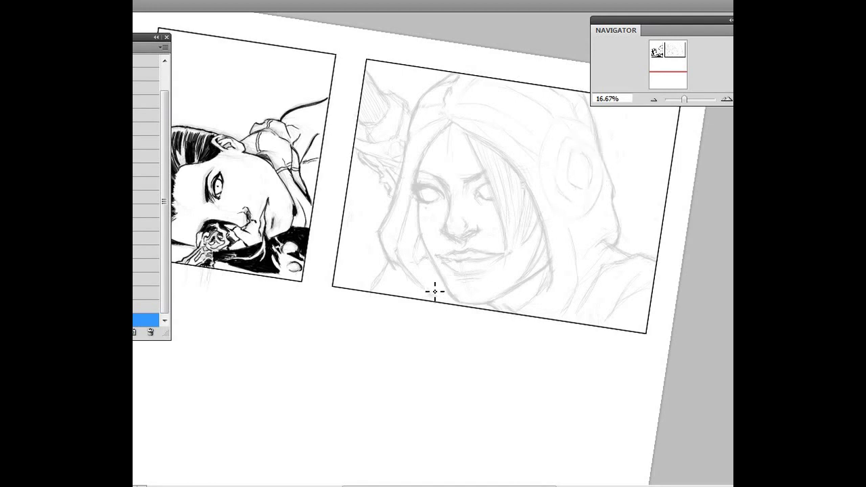
pyautogui.press('r')
pyautogui.moveTo(284, 191); pyautogui.dragTo(265, 249)
pyautogui.press('space')
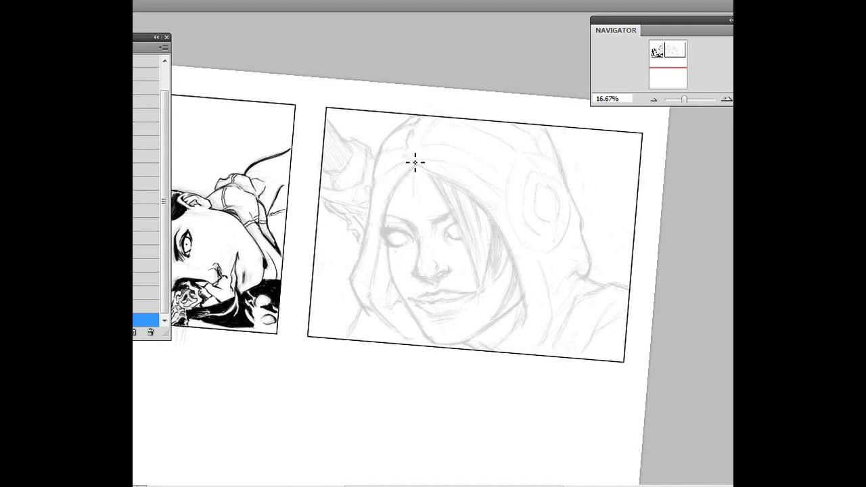
# Draw the irises and pupils in both eyes, undoing a stray stroke along the way.
pyautogui.press('r')
pyautogui.moveTo(464, 283); pyautogui.dragTo(350, 385)
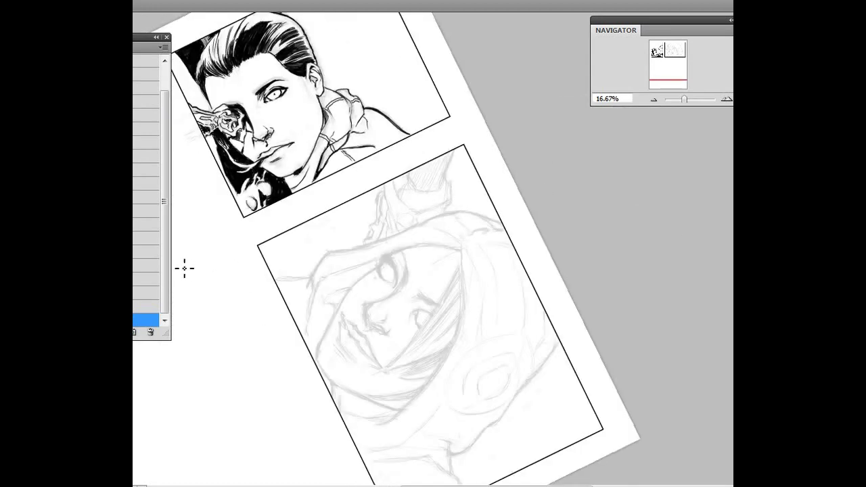
pyautogui.moveTo(388, 266); pyautogui.dragTo(399, 285)
pyautogui.moveTo(425, 317); pyautogui.dragTo(424, 316)
pyautogui.press('r')
pyautogui.moveTo(278, 236); pyautogui.dragTo(317, 327)
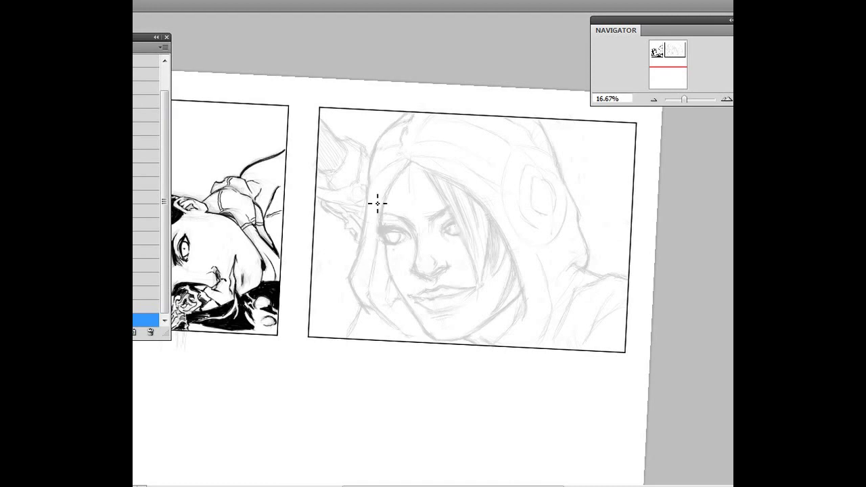
pyautogui.hotkey('ctrl', 'z')
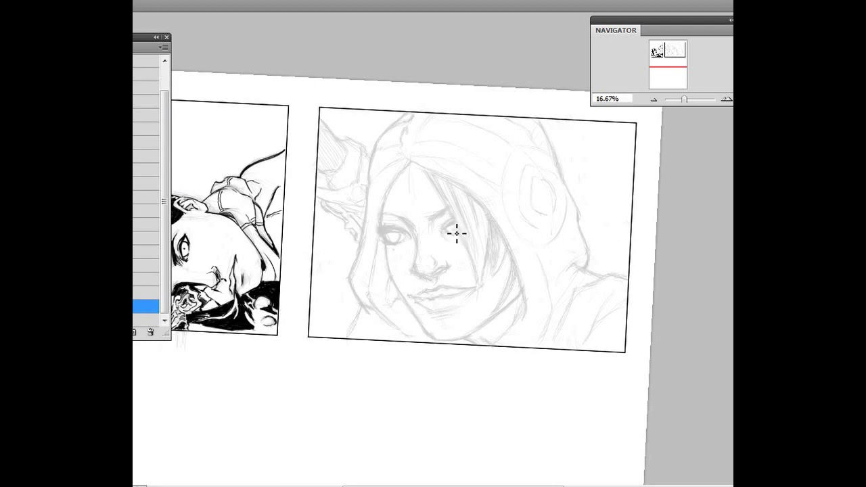
pyautogui.hotkey('alt', '[')
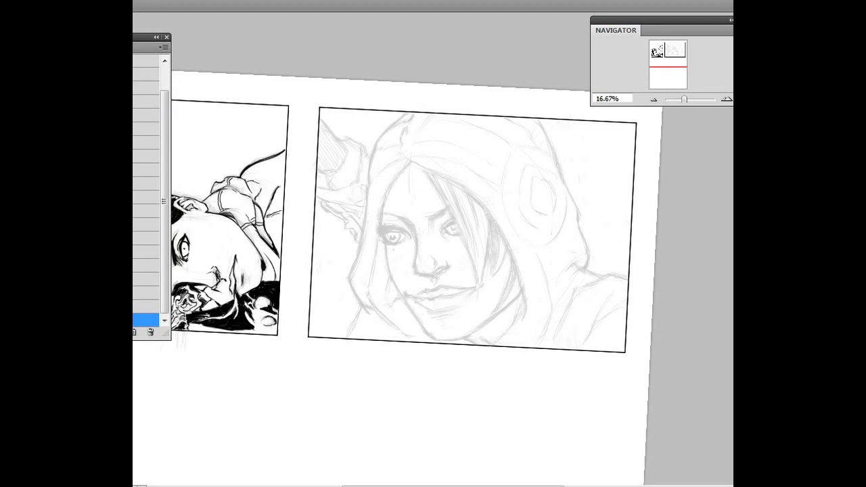
# Undo the latest two strokes and redraw the near corner of the mouth with light shading on the upper lip.
pyautogui.hotkey('ctrl', 'alt', 'z')
pyautogui.hotkey('ctrl', 'alt', 'z')
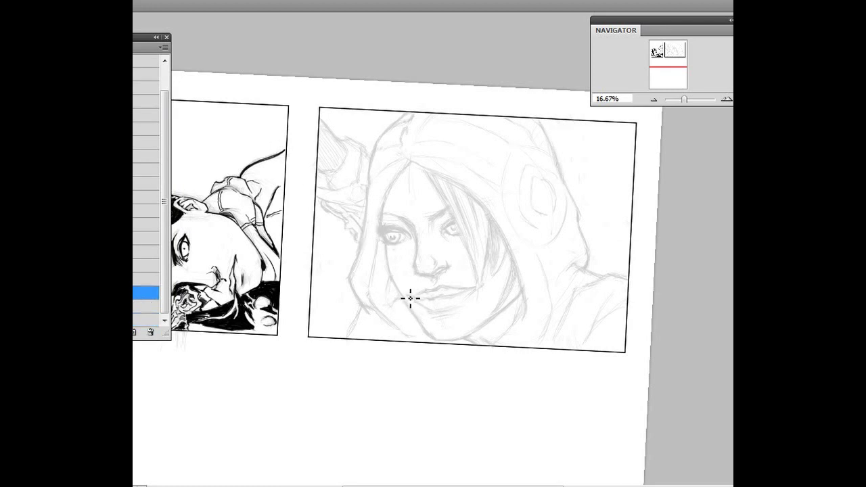
pyautogui.moveTo(411, 302); pyautogui.dragTo(416, 299)
pyautogui.press('r')
pyautogui.moveTo(445, 373)
pyautogui.mouseDown()
pyautogui.moveTo(325, 373)
pyautogui.moveTo(271, 296)
pyautogui.moveTo(317, 273)
pyautogui.mouseUp()
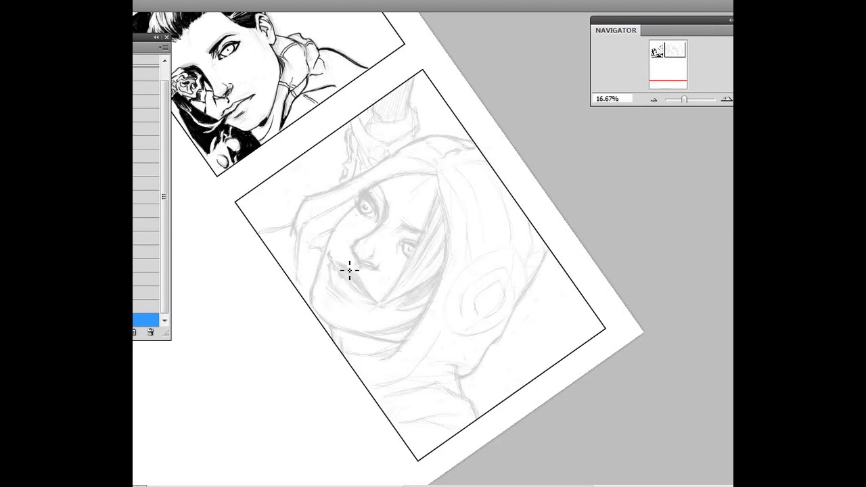
pyautogui.moveTo(344, 268); pyautogui.dragTo(352, 273)
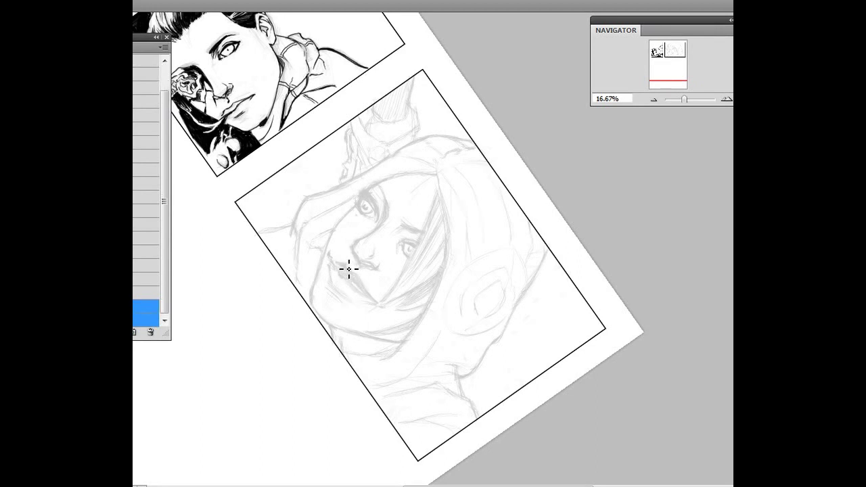
# Darken the upper lip and sharpen the line between the lips.
pyautogui.press('r')
pyautogui.moveTo(231, 250); pyautogui.dragTo(325, 352)
pyautogui.press('r')
pyautogui.moveTo(336, 321)
pyautogui.mouseDown()
pyautogui.moveTo(278, 354)
pyautogui.moveTo(251, 325)
pyautogui.mouseUp()
pyautogui.press('b')
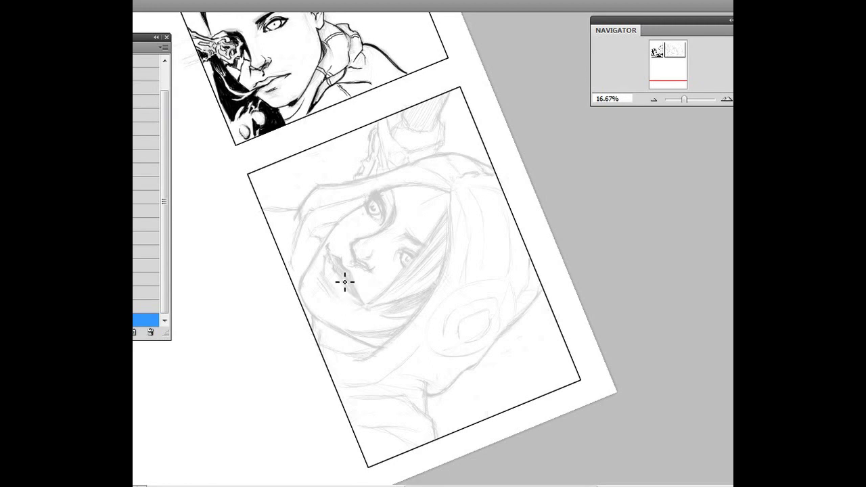
pyautogui.press('r')
pyautogui.moveTo(242, 281)
pyautogui.mouseDown()
pyautogui.moveTo(334, 358)
pyautogui.moveTo(292, 287)
pyautogui.mouseUp()
pyautogui.press('b')
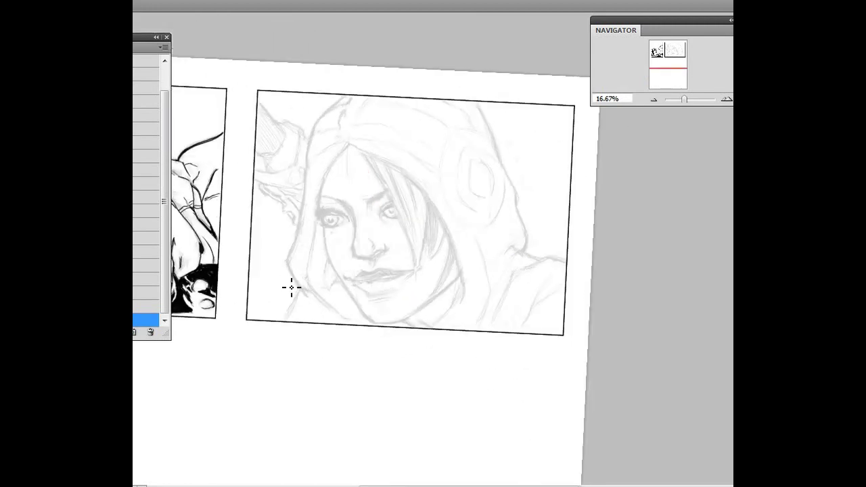
# Sketch the lower lip's contour below the darkened upper lip.
pyautogui.press('r')
pyautogui.moveTo(322, 312)
pyautogui.mouseDown()
pyautogui.moveTo(307, 348)
pyautogui.moveTo(253, 286)
pyautogui.mouseUp()
pyautogui.press('b')
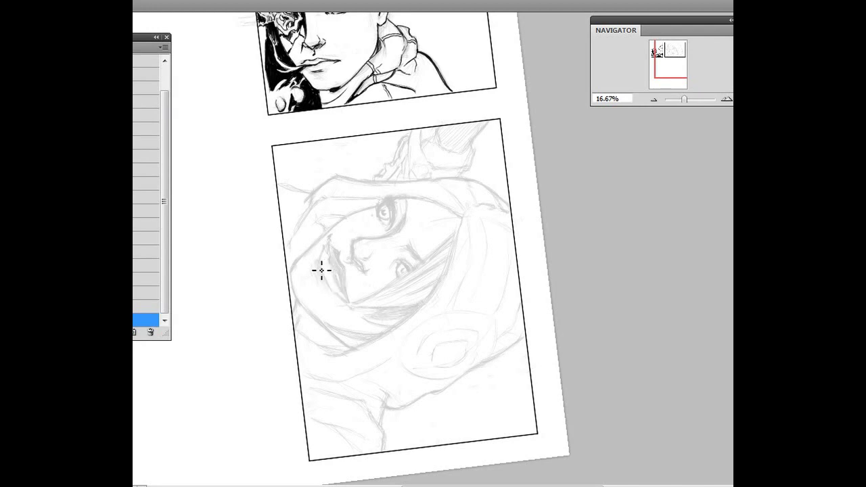
pyautogui.press('r')
pyautogui.moveTo(223, 245)
pyautogui.mouseDown()
pyautogui.moveTo(346, 348)
pyautogui.moveTo(284, 288)
pyautogui.mouseUp()
pyautogui.press('b')
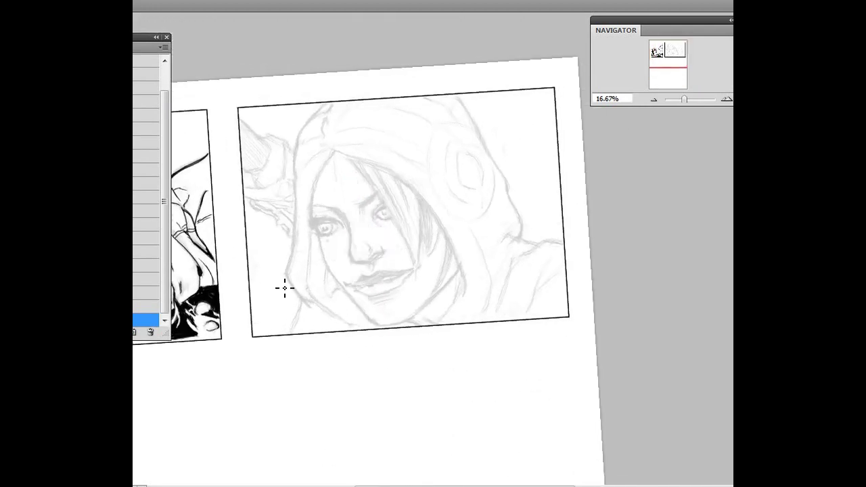
# Erase the loose shading lines on the chin and clean up the lower lip's edge.
pyautogui.press('r')
pyautogui.moveTo(378, 363)
pyautogui.mouseDown()
pyautogui.moveTo(275, 341)
pyautogui.moveTo(294, 258)
pyautogui.mouseUp()
pyautogui.press('b')
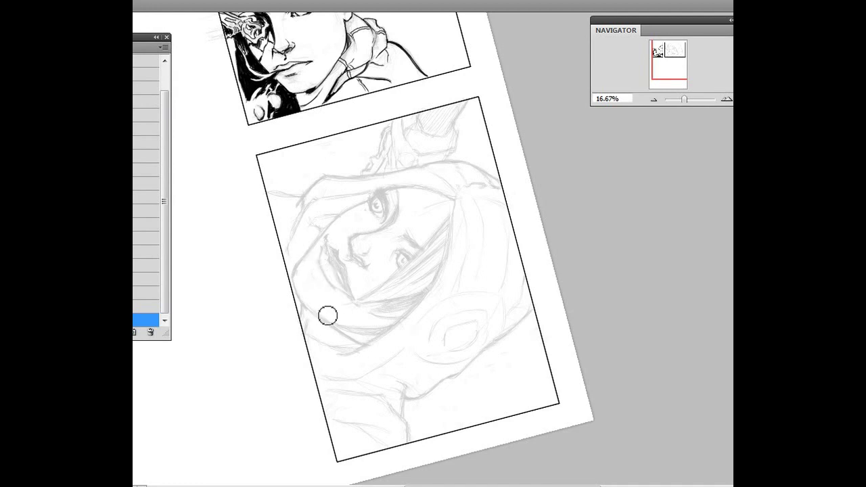
pyautogui.press('r')
pyautogui.press('Escape')
pyautogui.press('r')
pyautogui.moveTo(439, 399); pyautogui.dragTo(309, 280)
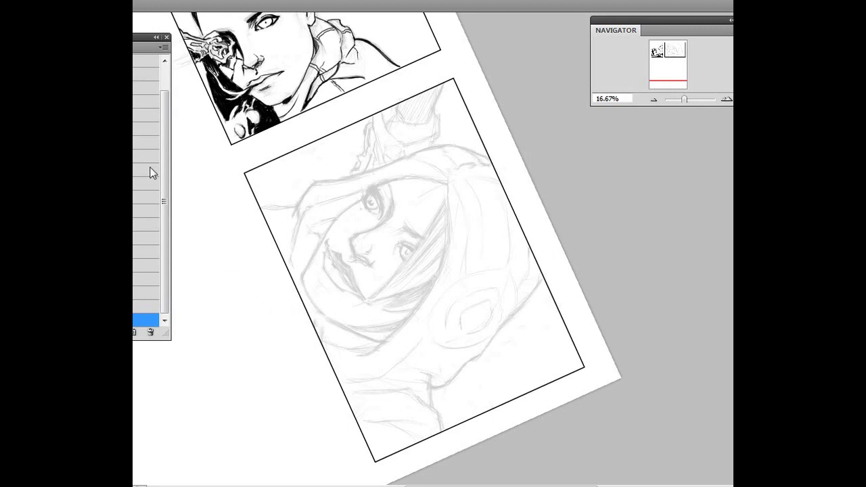
# Shade the area behind the jaw and neck with dark hatching beneath the hair.
pyautogui.press('r')
pyautogui.moveTo(373, 338); pyautogui.dragTo(340, 304)
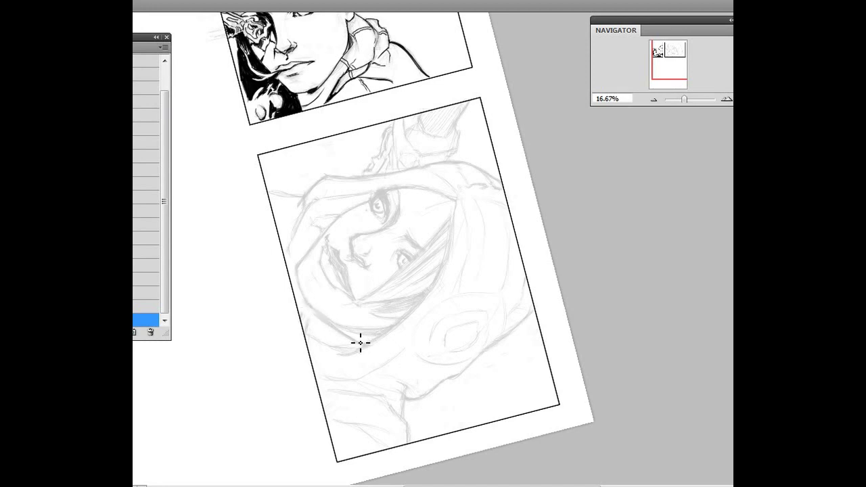
pyautogui.press('r')
pyautogui.moveTo(206, 256); pyautogui.dragTo(266, 257)
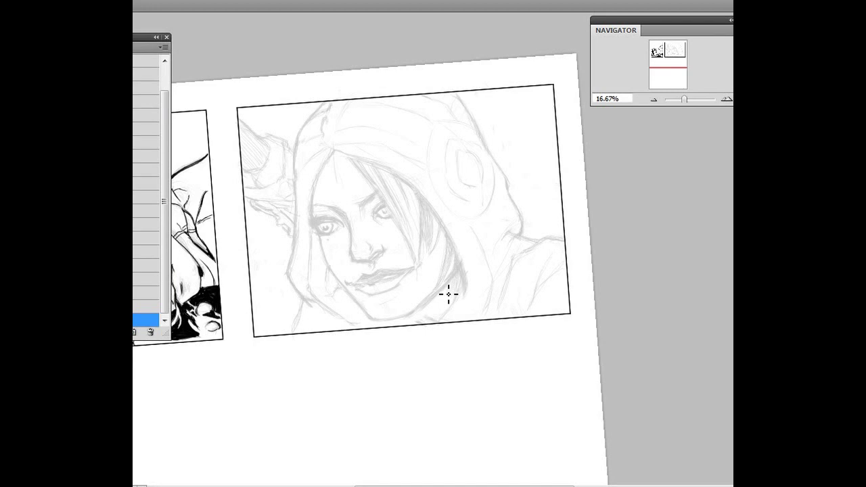
pyautogui.moveTo(456, 302)
pyautogui.mouseDown()
pyautogui.moveTo(466, 281)
pyautogui.moveTo(455, 308)
pyautogui.moveTo(461, 279)
pyautogui.moveTo(447, 295)
pyautogui.mouseUp()
# Darken the jaw and chin contour along the near side of the face.
pyautogui.press('r')
pyautogui.moveTo(460, 416); pyautogui.dragTo(306, 381)
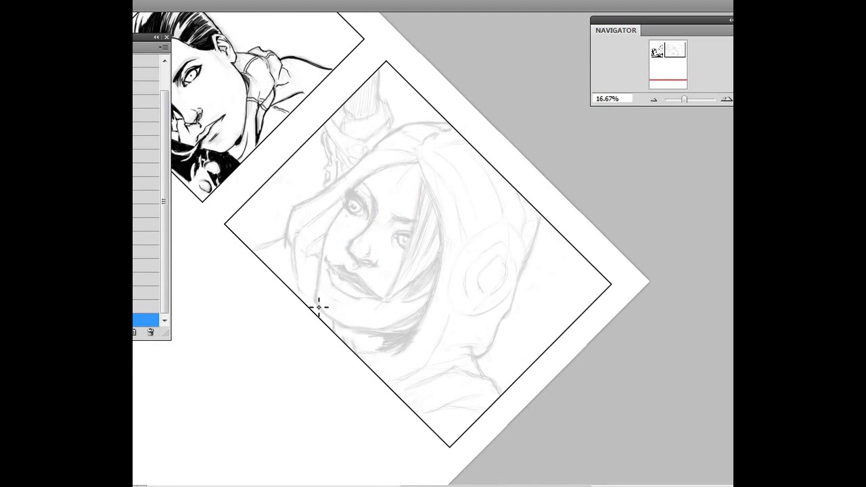
pyautogui.press('r')
pyautogui.moveTo(209, 293)
pyautogui.mouseDown()
pyautogui.moveTo(297, 369)
pyautogui.moveTo(326, 332)
pyautogui.mouseUp()
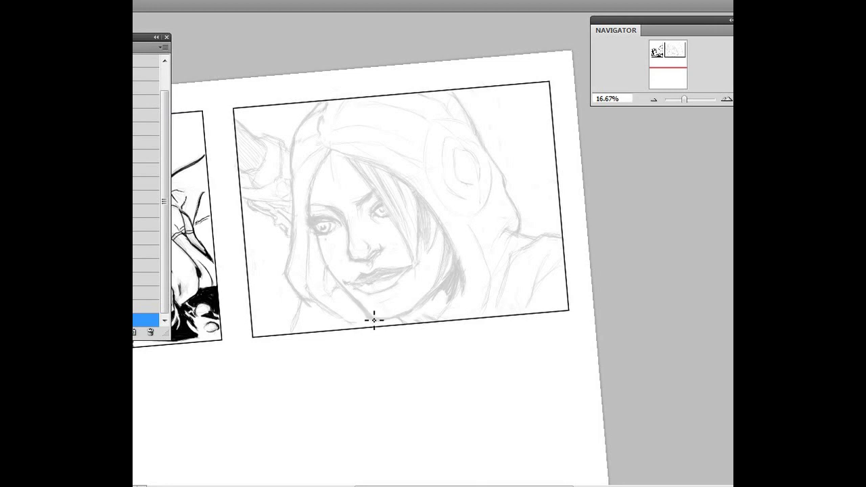
# Draw and darken loose hair strands falling from the parting over the forehead.
pyautogui.press('e')
pyautogui.press('b')
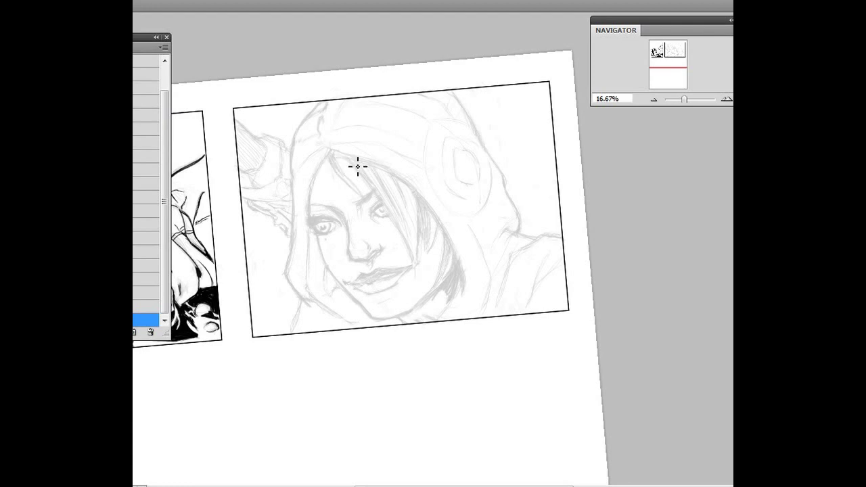
pyautogui.press('r')
pyautogui.moveTo(412, 398); pyautogui.dragTo(298, 306)
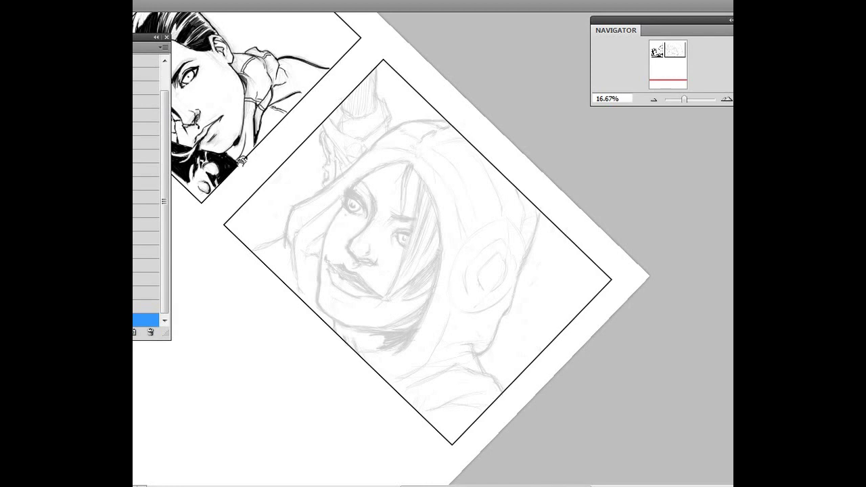
pyautogui.press('Escape')
pyautogui.moveTo(358, 288); pyautogui.dragTo(387, 281)
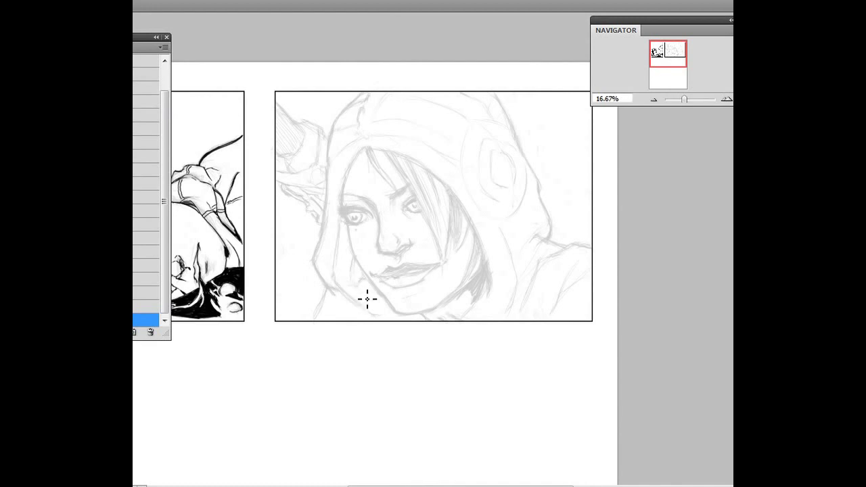
# Refine the hood's inner edge and folds beside the near cheek and jaw, checking them against the chin contour.
pyautogui.press('r')
pyautogui.moveTo(392, 312)
pyautogui.mouseDown()
pyautogui.moveTo(412, 372)
pyautogui.moveTo(360, 277)
pyautogui.mouseUp()
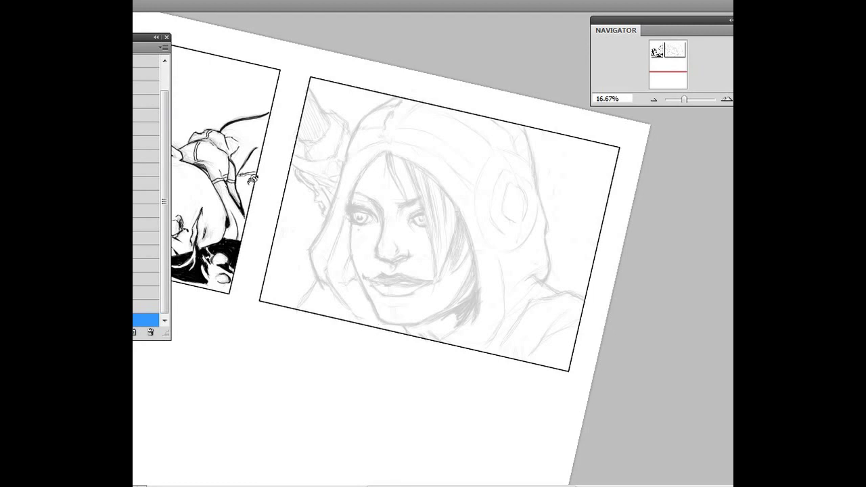
pyautogui.press('Escape')
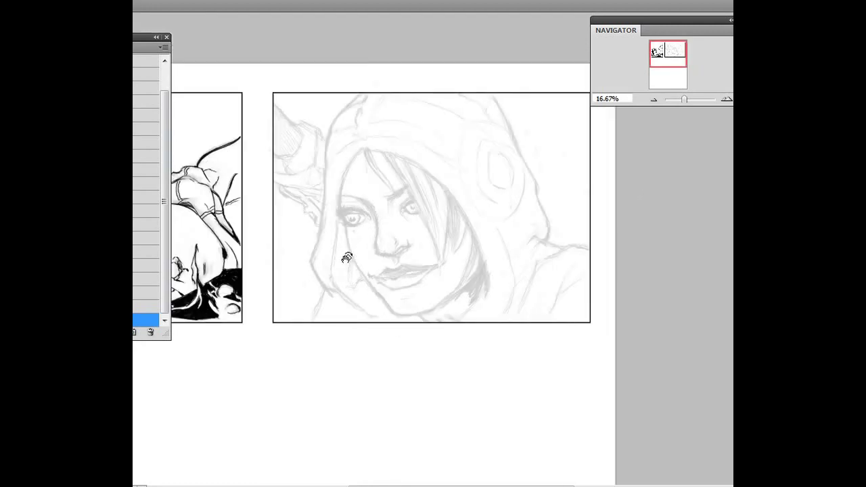
pyautogui.press('b')
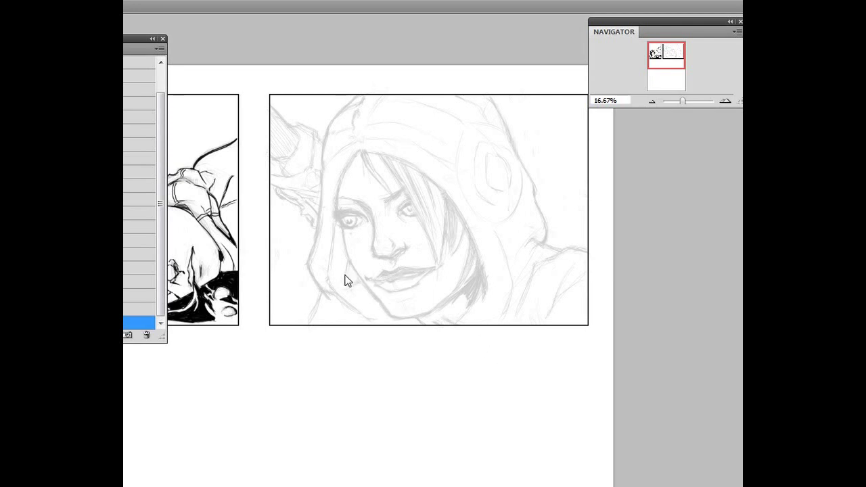
pyautogui.moveTo(325, 245); pyautogui.dragTo(362, 276)
pyautogui.press('r')
pyautogui.moveTo(443, 308); pyautogui.dragTo(339, 316)
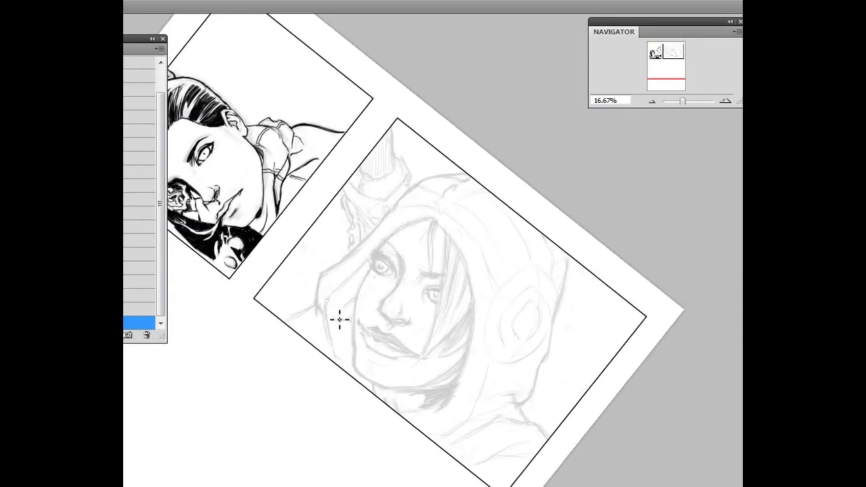
pyautogui.moveTo(338, 368); pyautogui.dragTo(340, 273)
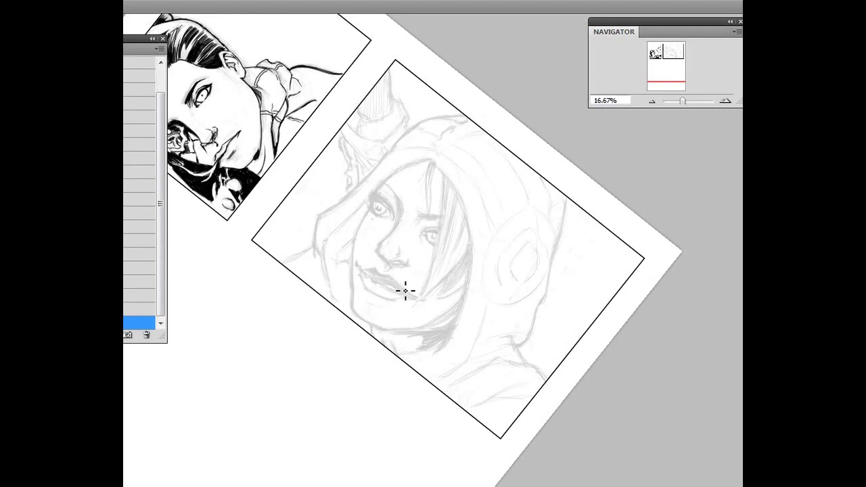
pyautogui.press('r')
pyautogui.moveTo(435, 316); pyautogui.dragTo(507, 259)
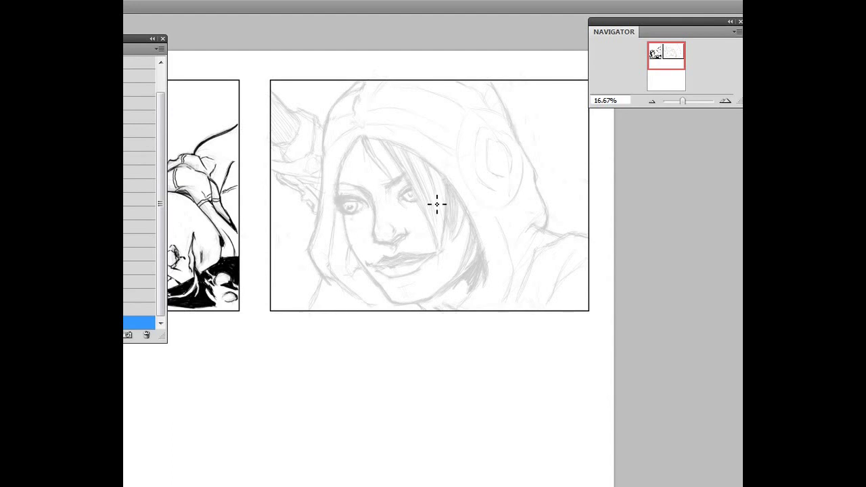
# Clean up the dark neck hatching and draw a curved collar line beneath the far side of the jaw.
pyautogui.press('r')
pyautogui.moveTo(455, 365); pyautogui.dragTo(323, 403)
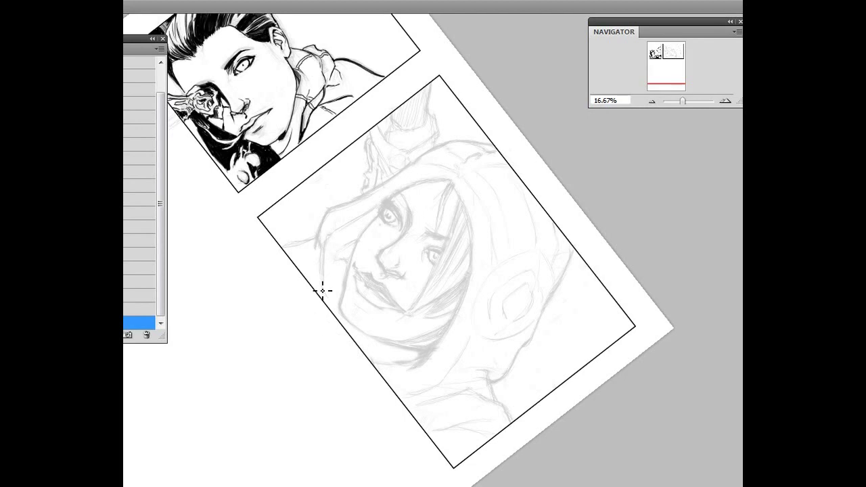
pyautogui.press('Escape')
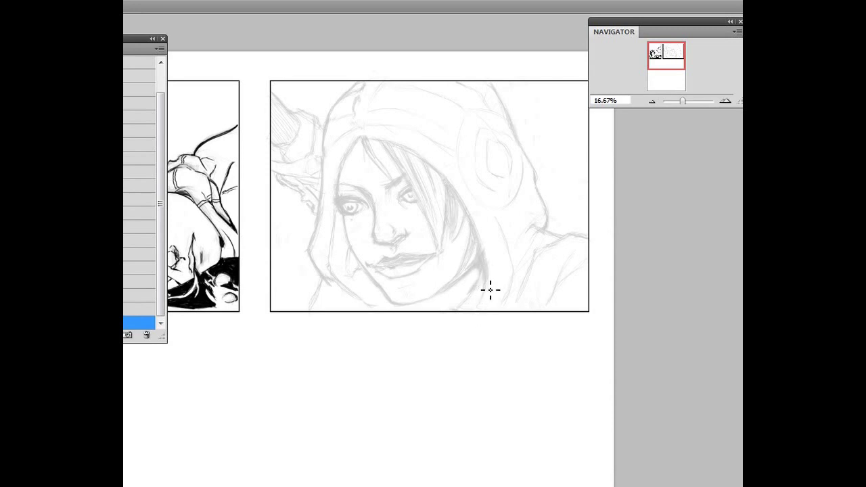
pyautogui.press('r')
pyautogui.moveTo(495, 404); pyautogui.dragTo(454, 359)
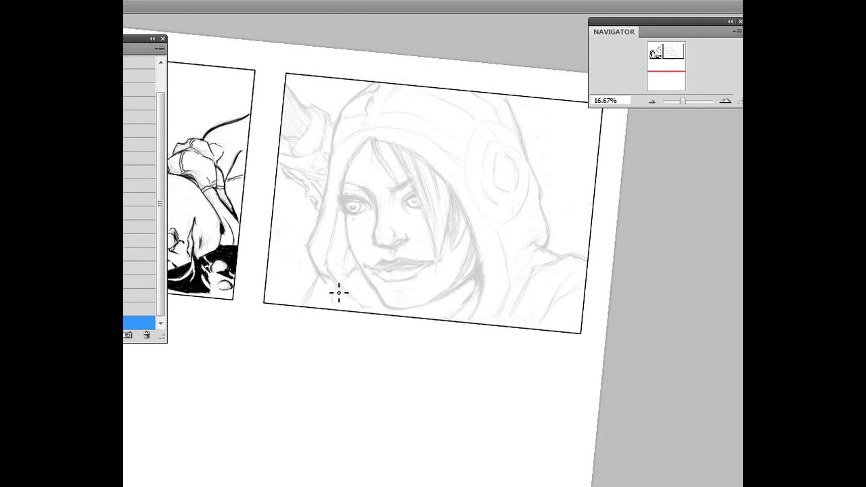
# Sketch the collar folds beneath the near side of the jaw, inside the hood opening.
pyautogui.press('e')
pyautogui.press('b')
pyautogui.press('r')
pyautogui.moveTo(513, 377); pyautogui.dragTo(297, 314)
pyautogui.moveTo(444, 342); pyautogui.dragTo(327, 240)
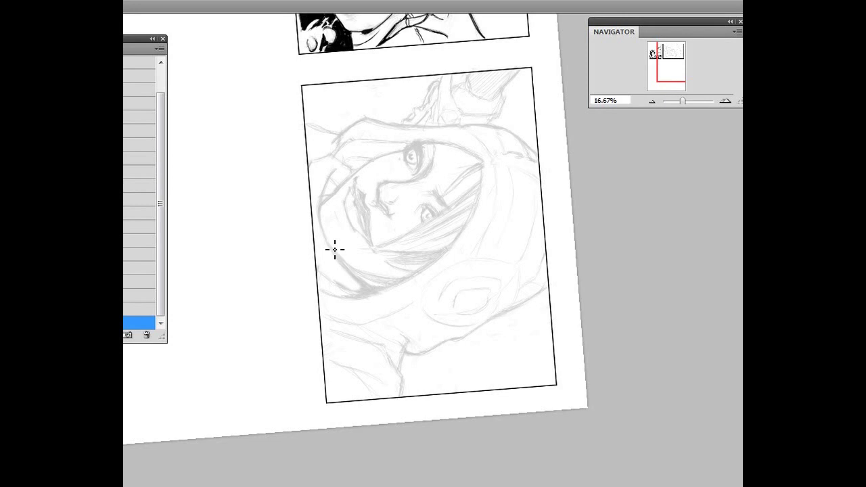
pyautogui.moveTo(241, 246); pyautogui.dragTo(336, 229)
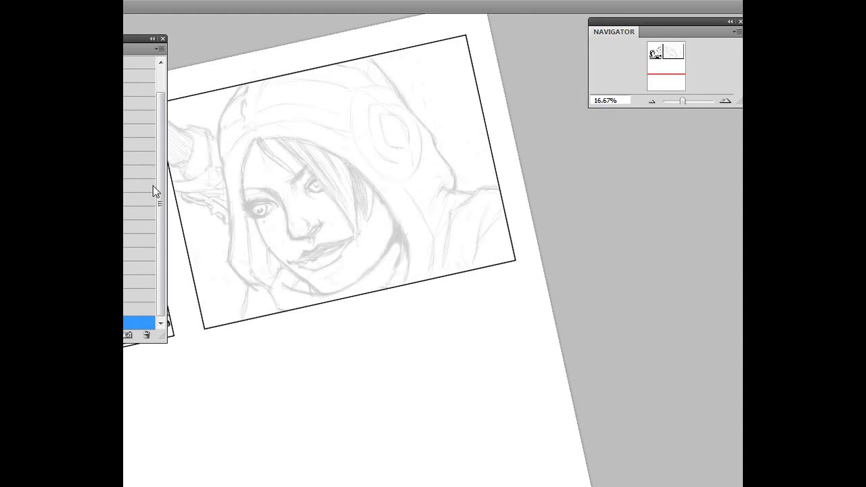
# Shade the gap between the near cheek and the hood's edge with fine hatching.
pyautogui.press('r')
pyautogui.moveTo(411, 372)
pyautogui.mouseDown()
pyautogui.moveTo(408, 397)
pyautogui.moveTo(379, 417)
pyautogui.mouseUp()
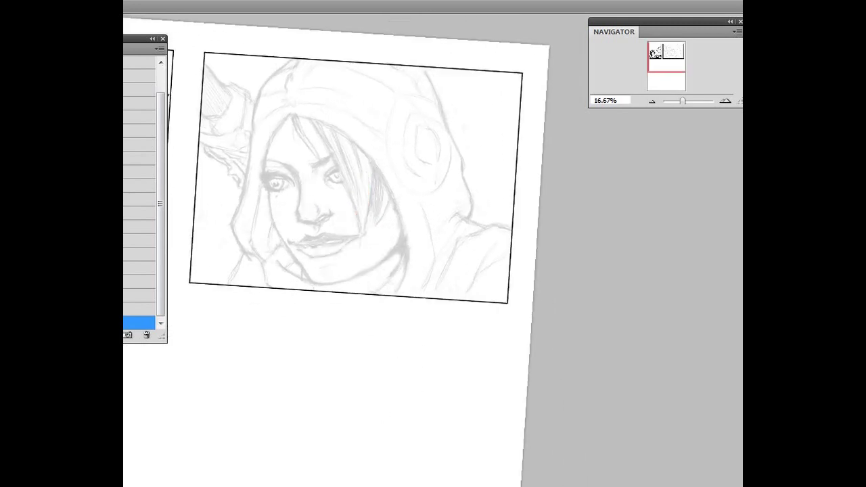
pyautogui.press('space')
pyautogui.moveTo(309, 348)
pyautogui.mouseDown()
pyautogui.moveTo(393, 367)
pyautogui.moveTo(402, 356)
pyautogui.mouseUp()
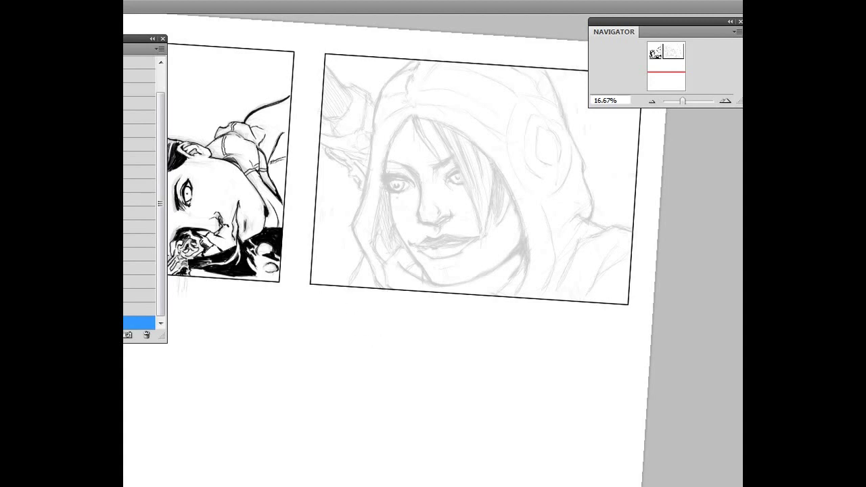
# Erase the existing lips from the face so the mouth area is clear.
pyautogui.scroll(3, 346, 354)
pyautogui.press('r')
pyautogui.moveTo(503, 369); pyautogui.dragTo(318, 306)
pyautogui.press('h')
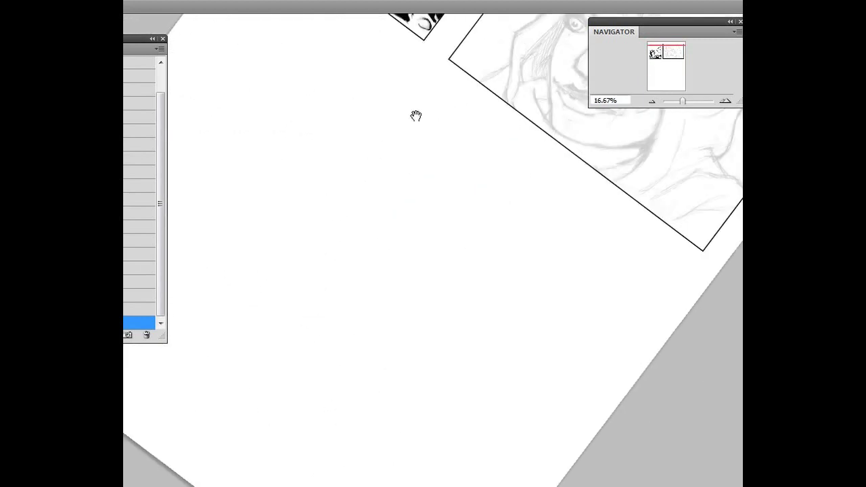
pyautogui.moveTo(416, 115); pyautogui.dragTo(309, 291)
pyautogui.moveTo(429, 321); pyautogui.dragTo(404, 363)
pyautogui.press('e')
pyautogui.moveTo(452, 280); pyautogui.dragTo(508, 332)
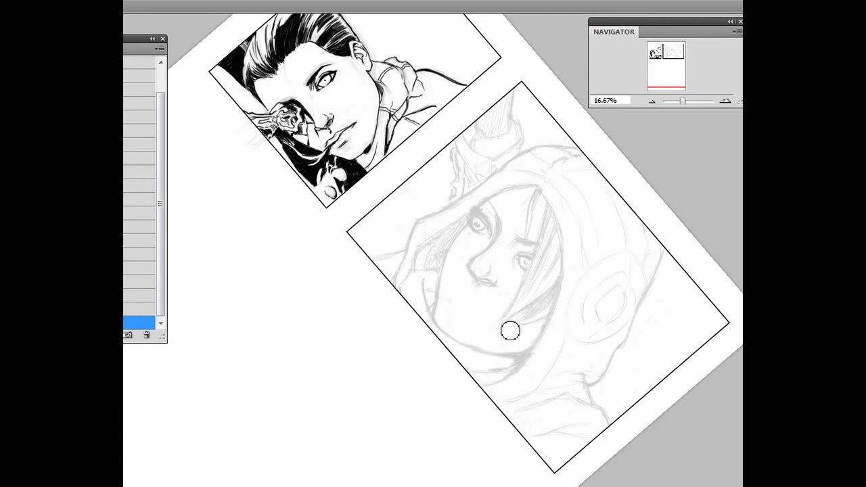
# Draw a new parting line for the mouth beneath the nose.
pyautogui.press('r')
pyautogui.press('r')
pyautogui.moveTo(418, 345); pyautogui.dragTo(377, 377)
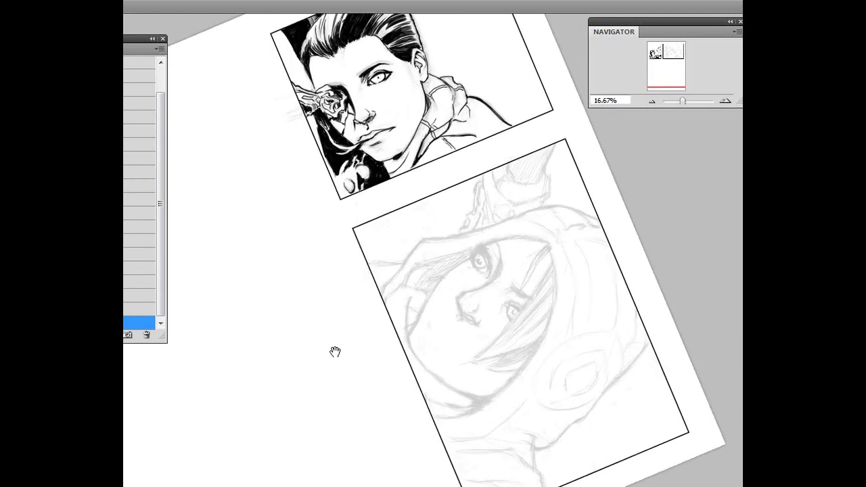
pyautogui.scroll(-3, 398, 205)
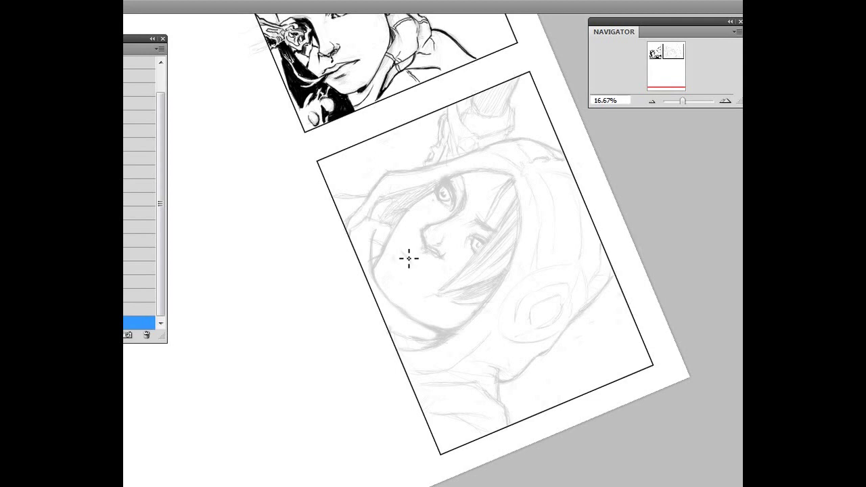
pyautogui.moveTo(400, 239); pyautogui.dragTo(405, 254)
pyautogui.press('r')
pyautogui.moveTo(274, 271)
pyautogui.mouseDown()
pyautogui.moveTo(331, 343)
pyautogui.moveTo(323, 308)
pyautogui.mouseUp()
pyautogui.moveTo(404, 328)
pyautogui.mouseDown()
pyautogui.moveTo(294, 356)
pyautogui.moveTo(290, 305)
pyautogui.mouseUp()
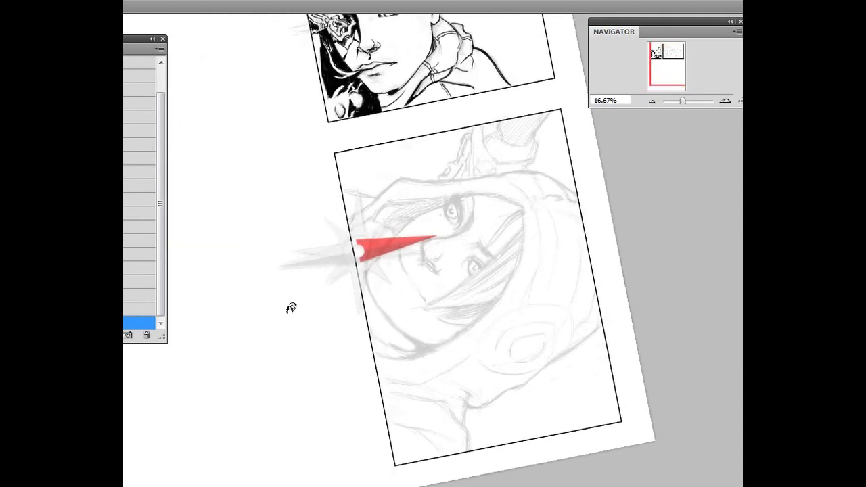
pyautogui.press('r')
pyautogui.moveTo(287, 226)
pyautogui.mouseDown()
pyautogui.moveTo(318, 310)
pyautogui.moveTo(339, 292)
pyautogui.mouseUp()
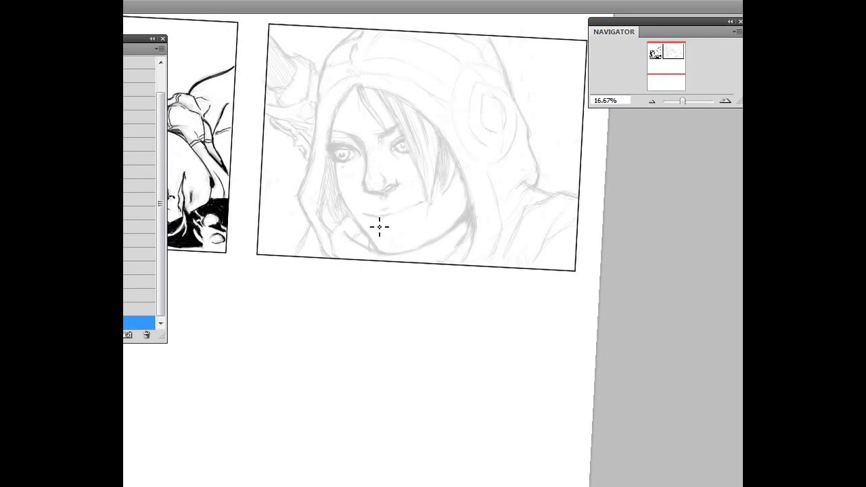
# Sketch the lower lip's contour beneath the new parting line of the mouth.
pyautogui.press('r')
pyautogui.moveTo(438, 296)
pyautogui.mouseDown()
pyautogui.moveTo(474, 412)
pyautogui.moveTo(319, 384)
pyautogui.moveTo(403, 264)
pyautogui.mouseUp()
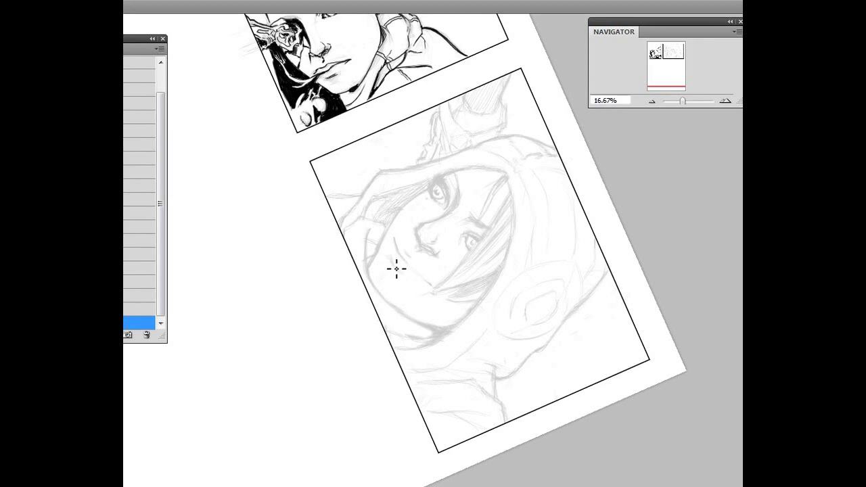
pyautogui.press('r')
pyautogui.moveTo(318, 240)
pyautogui.mouseDown()
pyautogui.moveTo(313, 340)
pyautogui.moveTo(327, 319)
pyautogui.moveTo(335, 348)
pyautogui.moveTo(293, 329)
pyautogui.moveTo(242, 258)
pyautogui.mouseUp()
pyautogui.press('r')
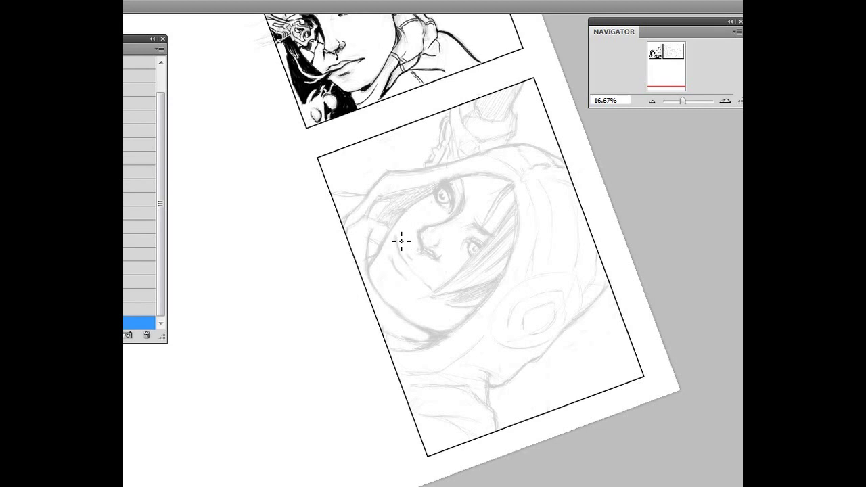
pyautogui.moveTo(284, 267)
pyautogui.mouseDown()
pyautogui.moveTo(333, 334)
pyautogui.moveTo(300, 279)
pyautogui.mouseUp()
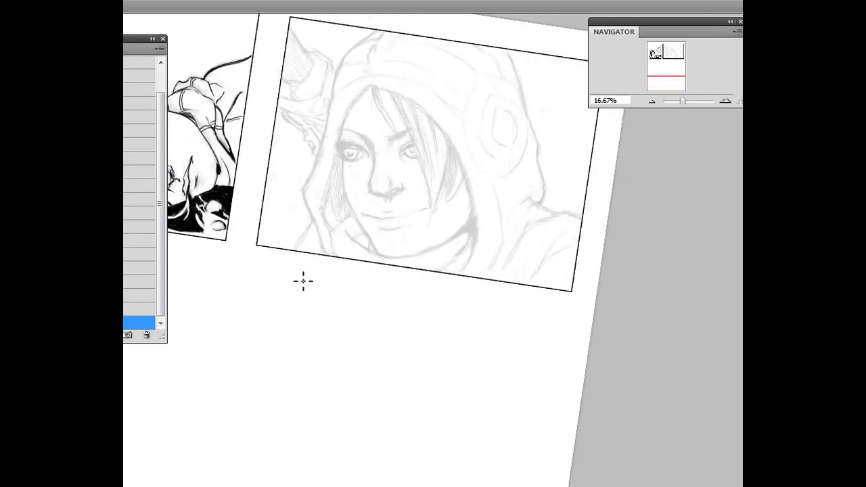
pyautogui.press('r')
pyautogui.moveTo(445, 344); pyautogui.dragTo(300, 350)
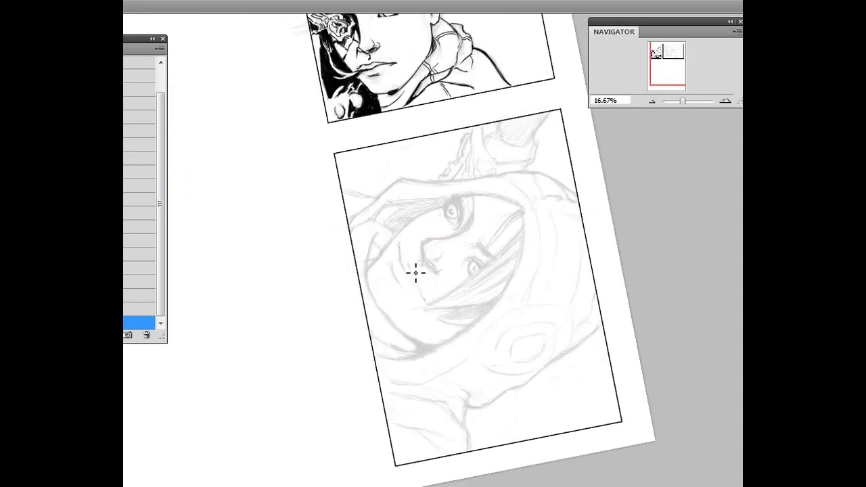
# Step back a few mouth strokes in the history and redraw the line between the lips.
pyautogui.click(136, 282)
pyautogui.press('r')
pyautogui.moveTo(248, 323)
pyautogui.mouseDown()
pyautogui.moveTo(378, 397)
pyautogui.moveTo(385, 371)
pyautogui.mouseUp()
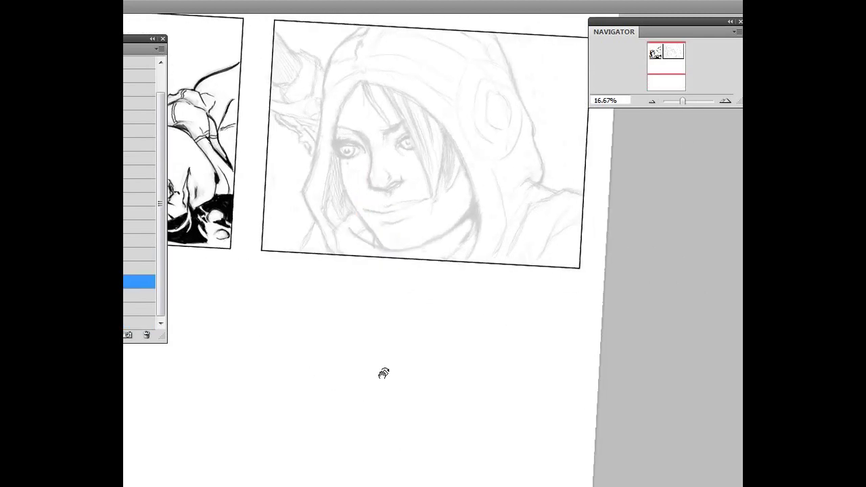
pyautogui.press('r')
pyautogui.moveTo(323, 359); pyautogui.dragTo(278, 214)
pyautogui.moveTo(410, 273); pyautogui.dragTo(412, 271)
pyautogui.hotkey('alt', '[')
pyautogui.hotkey('alt', '[')
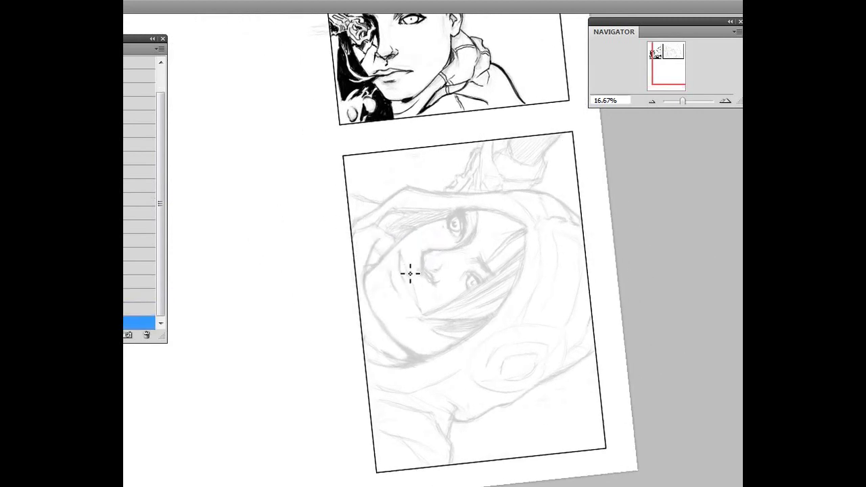
# Refine the mouth line into a slight smile curving towards the far cheek.
pyautogui.press('r')
pyautogui.moveTo(232, 275)
pyautogui.mouseDown()
pyautogui.moveTo(363, 350)
pyautogui.moveTo(330, 312)
pyautogui.mouseUp()
pyautogui.press('r')
pyautogui.moveTo(451, 334)
pyautogui.mouseDown()
pyautogui.moveTo(340, 360)
pyautogui.moveTo(383, 232)
pyautogui.mouseUp()
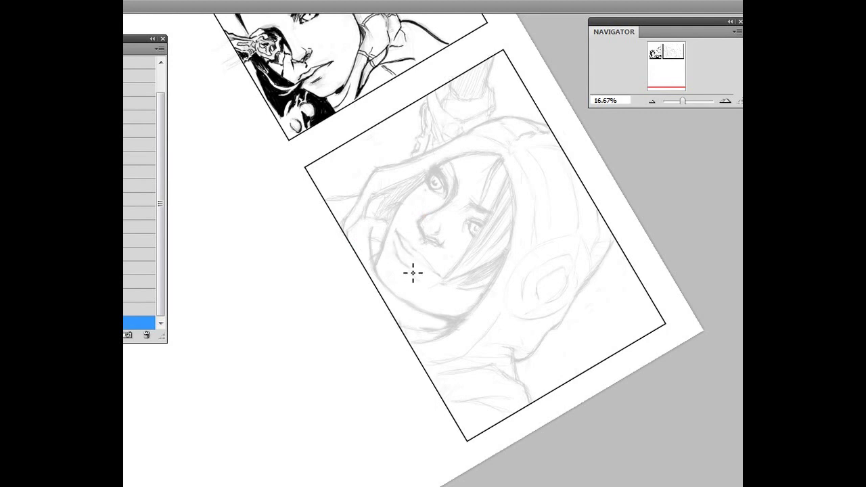
pyautogui.press('r')
pyautogui.moveTo(340, 231)
pyautogui.mouseDown()
pyautogui.moveTo(305, 315)
pyautogui.moveTo(343, 332)
pyautogui.moveTo(291, 170)
pyautogui.moveTo(344, 232)
pyautogui.mouseUp()
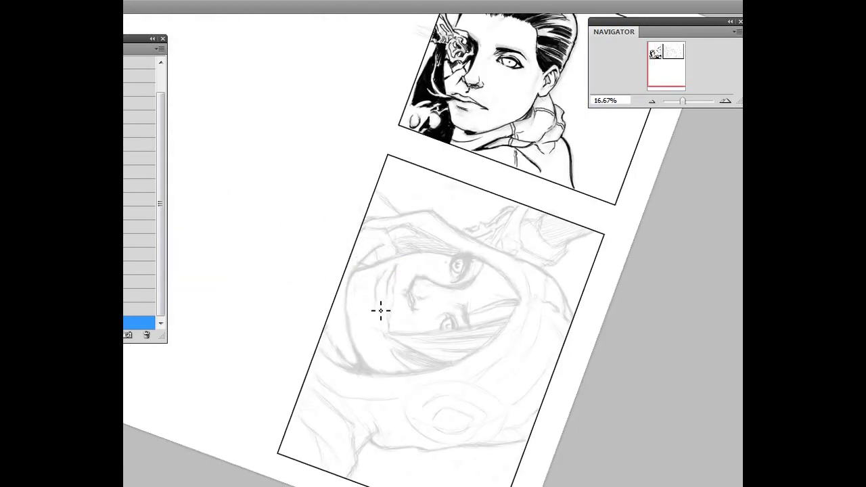
# Outline the upper lip and join it to the lower lip at the mouth corners.
pyautogui.press('r')
pyautogui.moveTo(235, 232)
pyautogui.mouseDown()
pyautogui.moveTo(313, 313)
pyautogui.moveTo(364, 330)
pyautogui.moveTo(271, 266)
pyautogui.moveTo(397, 332)
pyautogui.mouseUp()
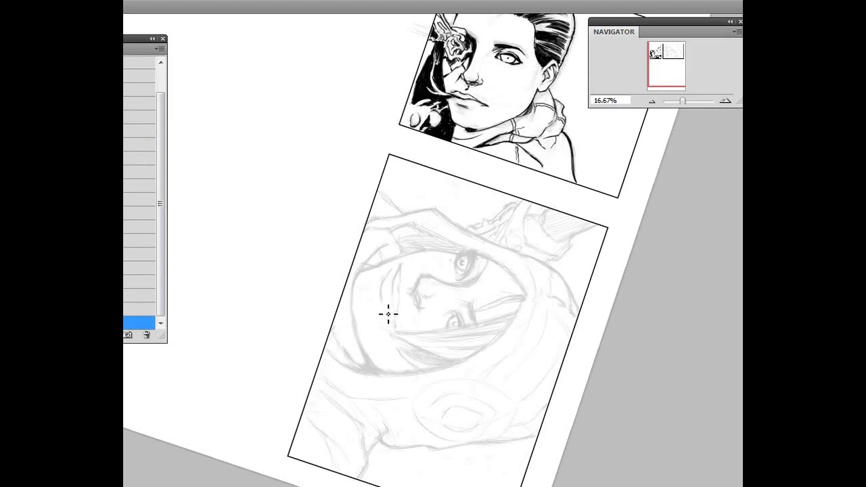
pyautogui.press('r')
pyautogui.moveTo(204, 250)
pyautogui.mouseDown()
pyautogui.moveTo(341, 334)
pyautogui.moveTo(382, 325)
pyautogui.moveTo(372, 323)
pyautogui.moveTo(380, 370)
pyautogui.moveTo(263, 277)
pyautogui.mouseUp()
pyautogui.press('r')
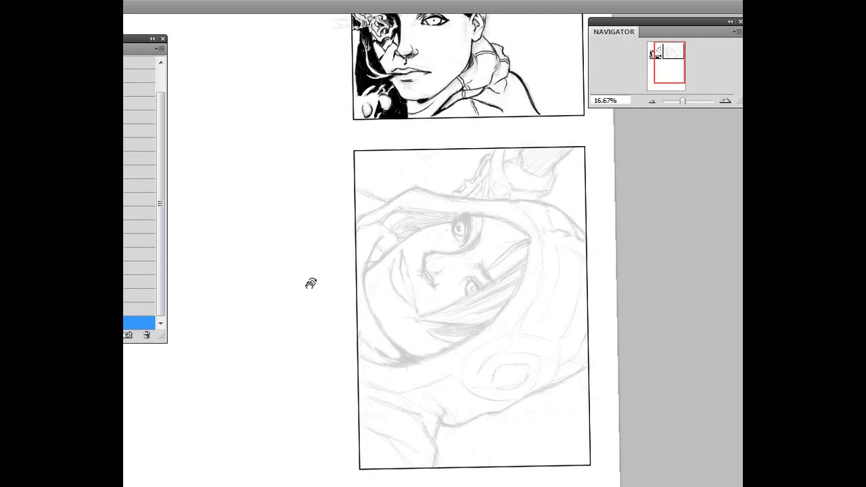
pyautogui.press('Escape')
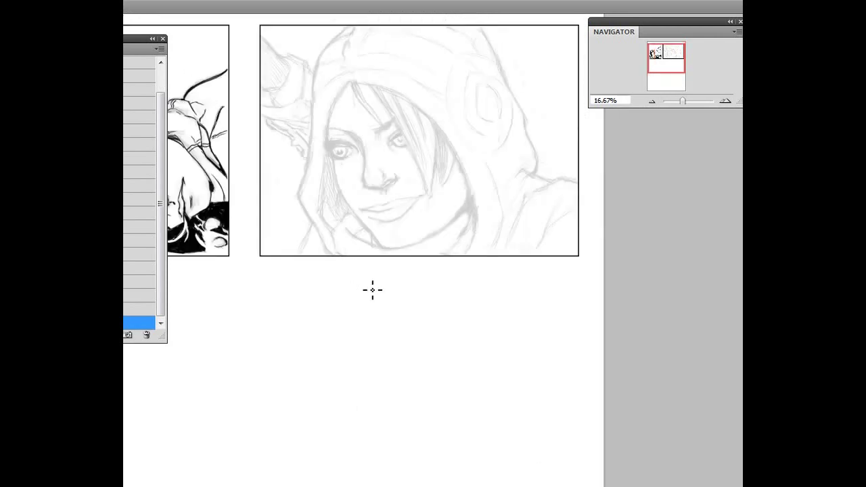
# Clear the hatched hair beside the far cheek and redraw the hair lock's edge along the hood opening.
pyautogui.moveTo(428, 304); pyautogui.dragTo(401, 271)
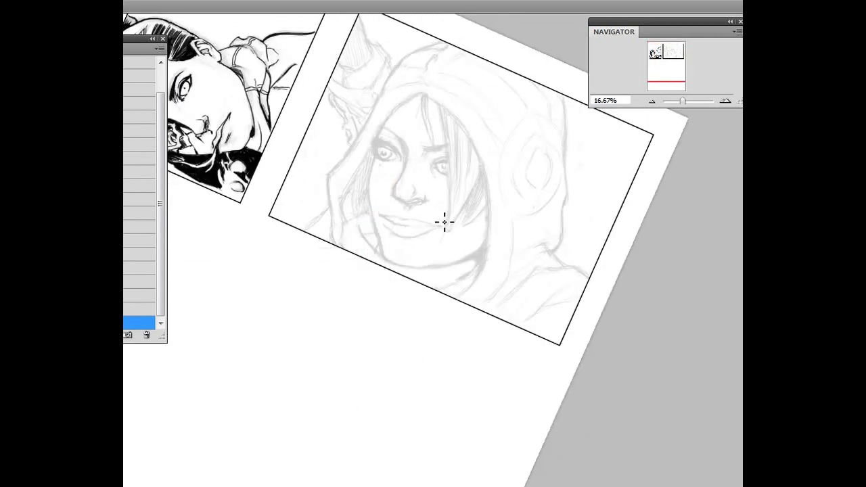
pyautogui.press('r')
pyautogui.moveTo(309, 342); pyautogui.dragTo(352, 359)
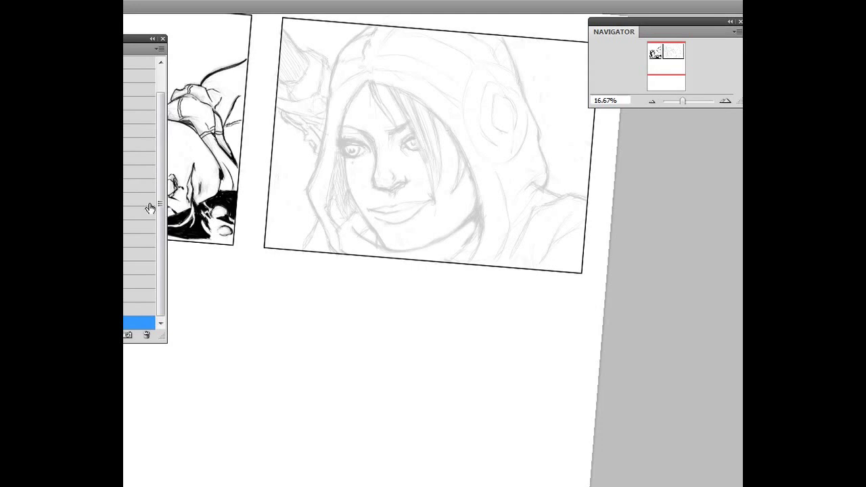
# Step back several strokes in the history and redraw the mouth corner below the hair strands with a small dark crease.
pyautogui.click(139, 296)
pyautogui.click(139, 226)
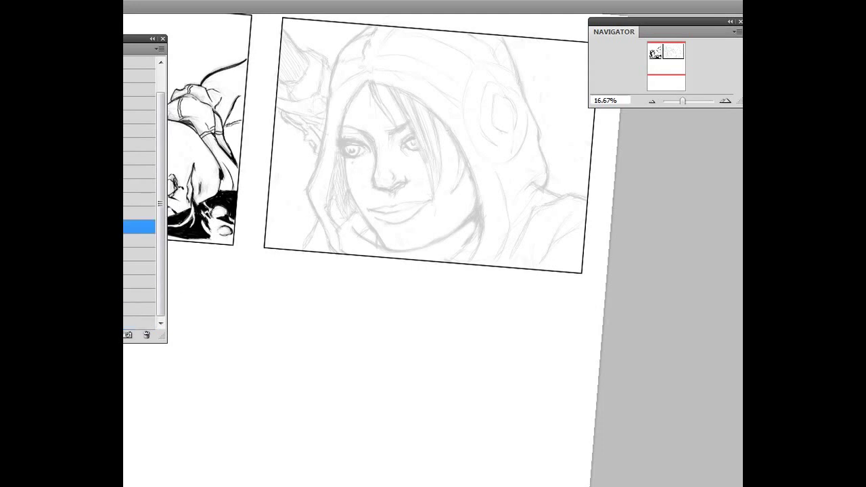
pyautogui.click(431, 203)
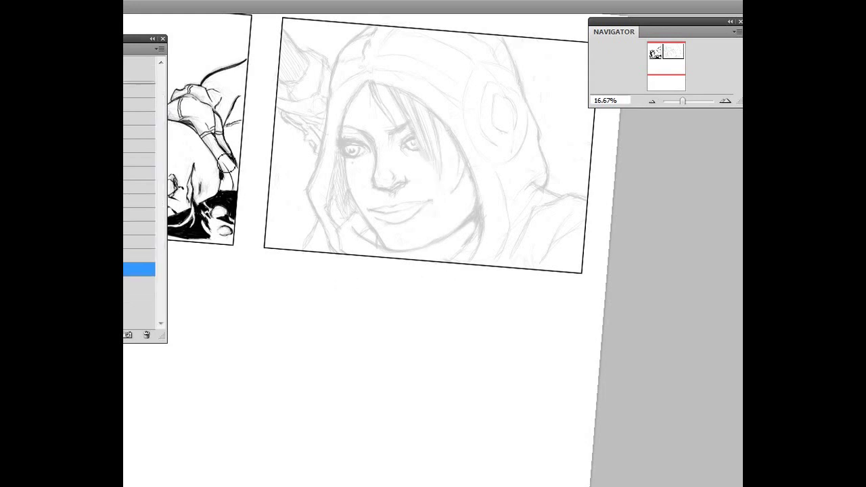
pyautogui.press('r')
pyautogui.moveTo(496, 373); pyautogui.dragTo(455, 257)
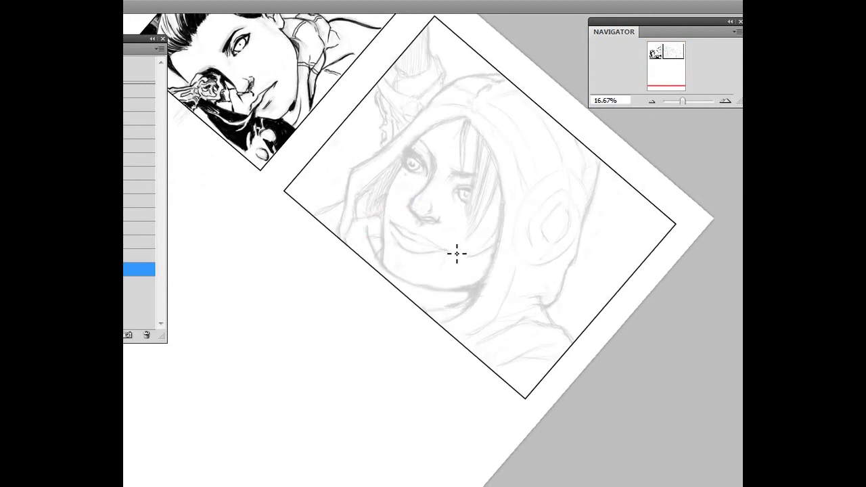
pyautogui.hotkey('alt', '[')
pyautogui.hotkey('alt', '[')
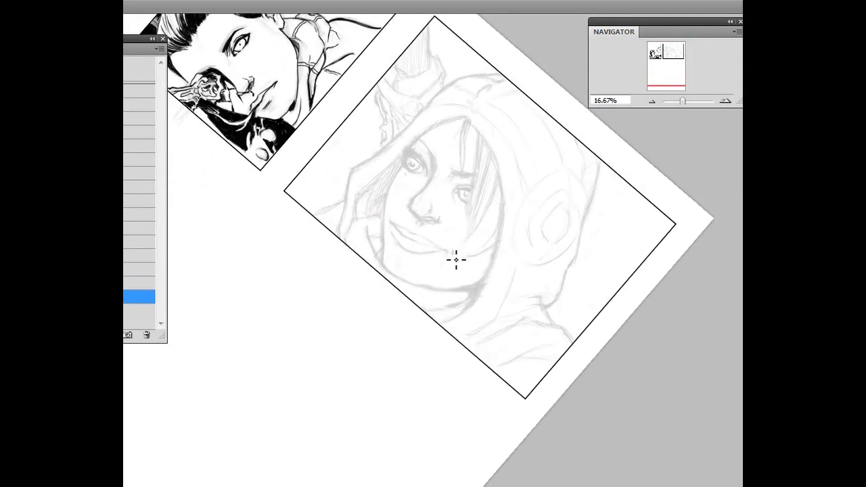
pyautogui.hotkey('alt', '[')
pyautogui.hotkey('alt', '[')
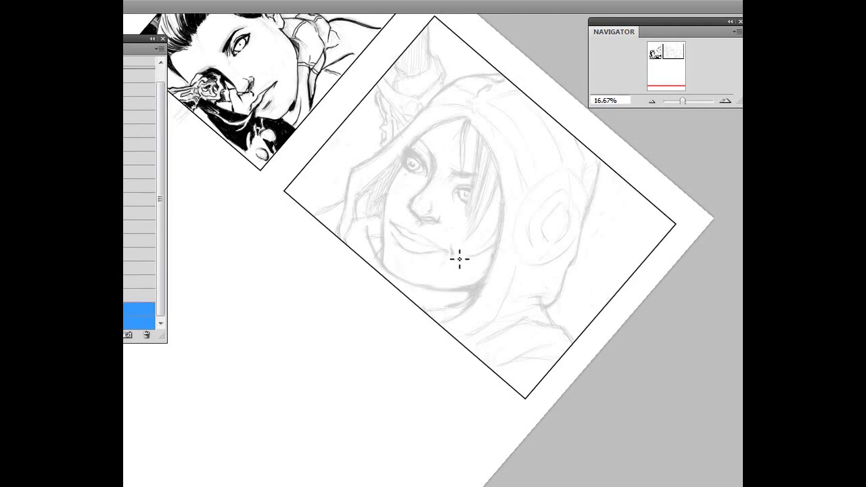
pyautogui.hotkey('alt', '[')
pyautogui.moveTo(235, 330); pyautogui.dragTo(293, 327)
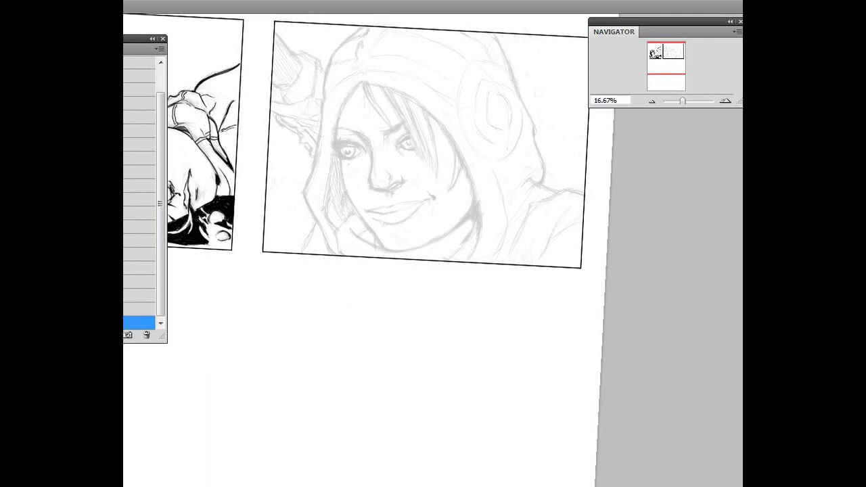
# Clear part of the jawline and redraw it from the chin up to the shadow at the hood's edge.
pyautogui.press('r')
pyautogui.moveTo(461, 375)
pyautogui.mouseDown()
pyautogui.moveTo(241, 319)
pyautogui.moveTo(199, 182)
pyautogui.mouseUp()
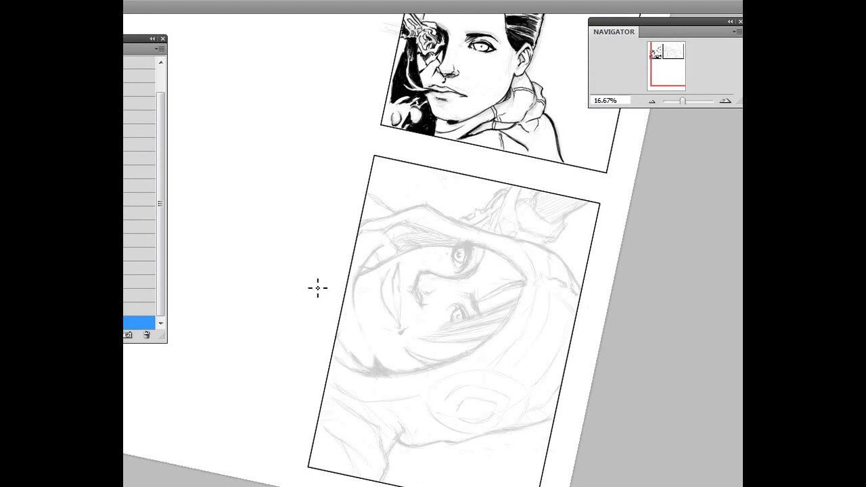
pyautogui.click(128, 1)
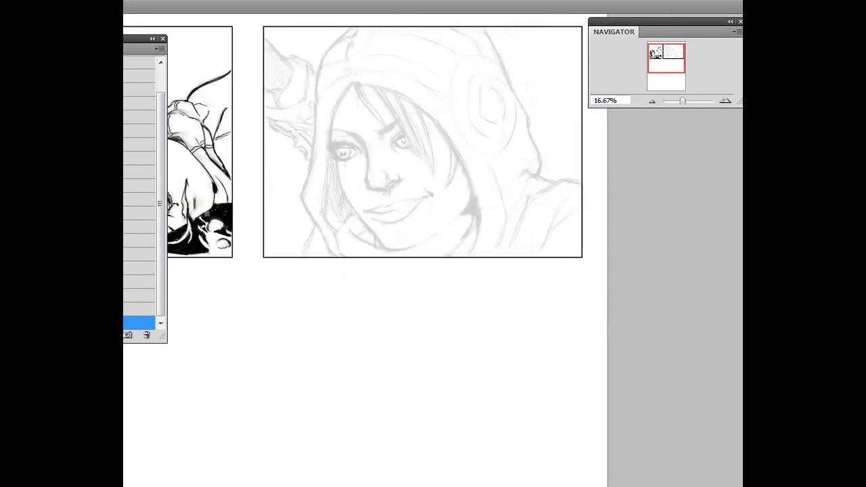
pyautogui.press('r')
pyautogui.moveTo(491, 324); pyautogui.dragTo(310, 285)
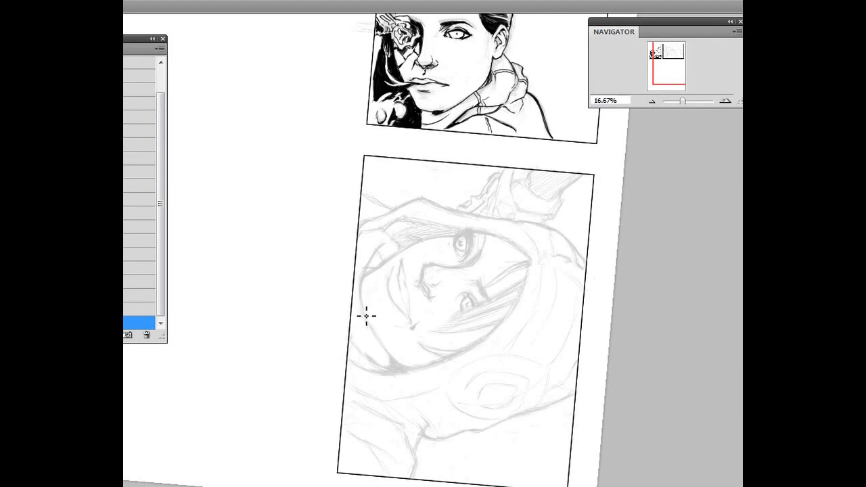
pyautogui.press('r')
pyautogui.moveTo(378, 334); pyautogui.dragTo(344, 289)
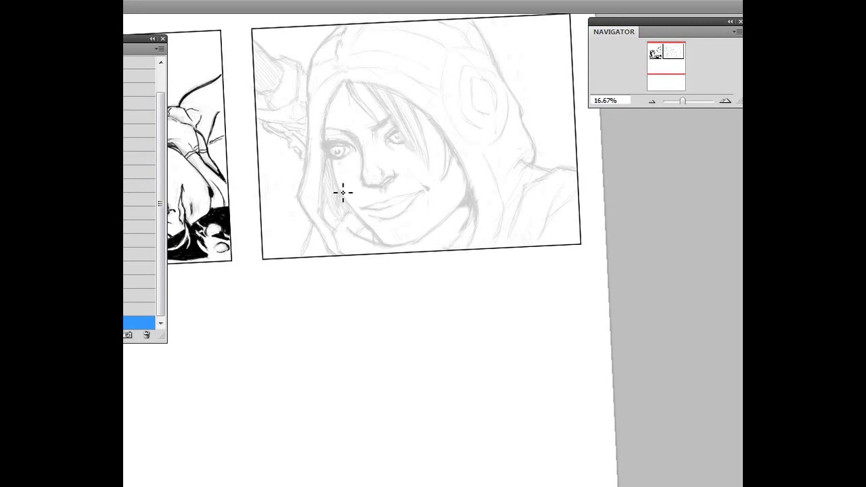
pyautogui.moveTo(362, 304)
pyautogui.mouseDown()
pyautogui.moveTo(359, 389)
pyautogui.moveTo(349, 349)
pyautogui.mouseUp()
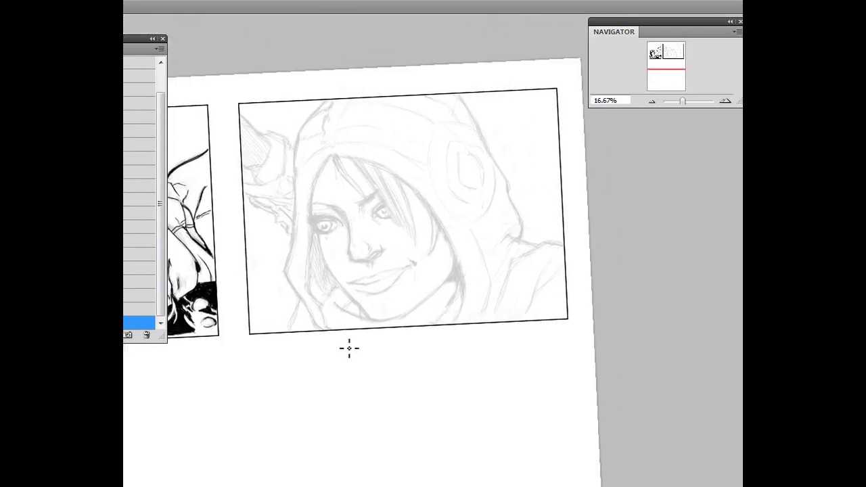
# Sketch a small crease at the mouth corner on the side away from the hair strands.
pyautogui.click(127, 8)
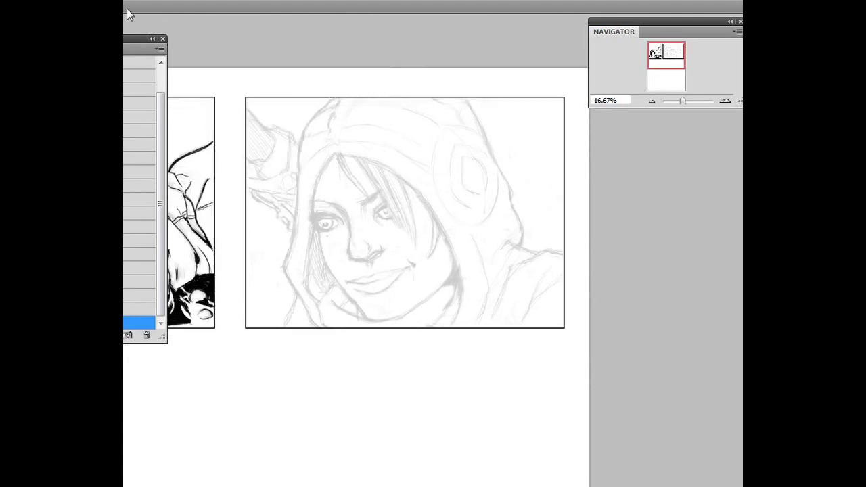
pyautogui.moveTo(376, 372); pyautogui.dragTo(385, 339)
pyautogui.press('r')
pyautogui.moveTo(456, 402); pyautogui.dragTo(375, 239)
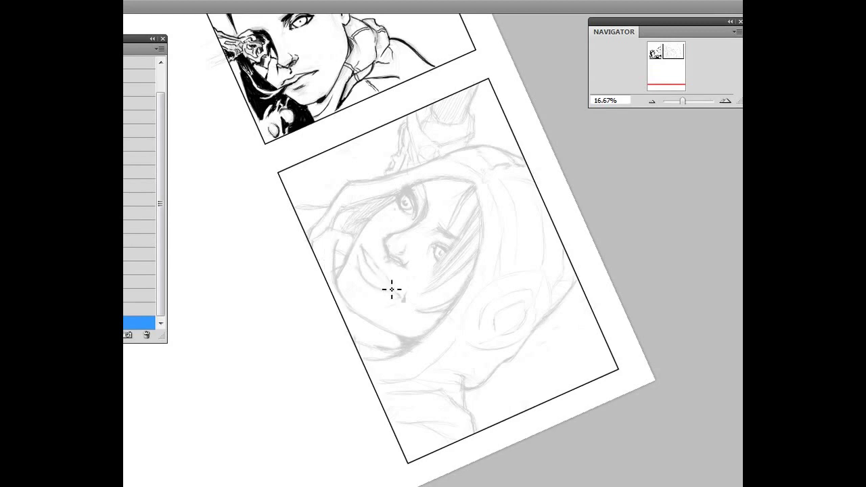
pyautogui.press('r')
pyautogui.moveTo(247, 265); pyautogui.dragTo(304, 313)
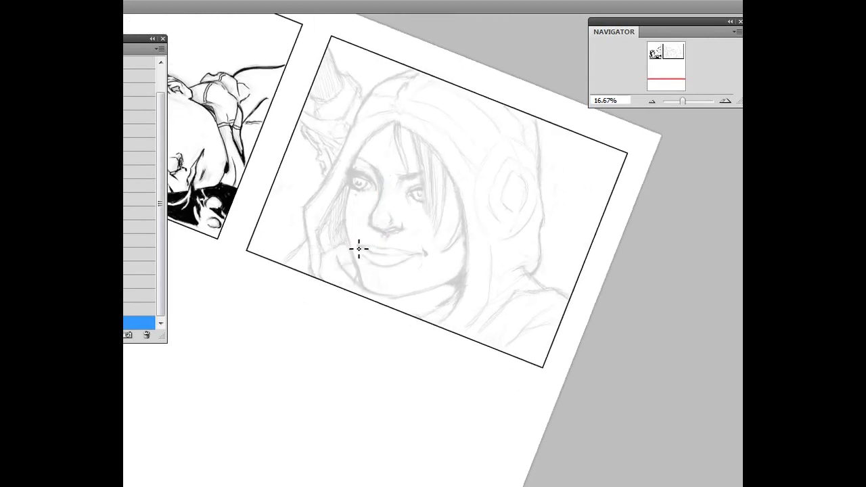
pyautogui.press('r')
pyautogui.moveTo(299, 350)
pyautogui.mouseDown()
pyautogui.moveTo(310, 354)
pyautogui.moveTo(312, 345)
pyautogui.mouseUp()
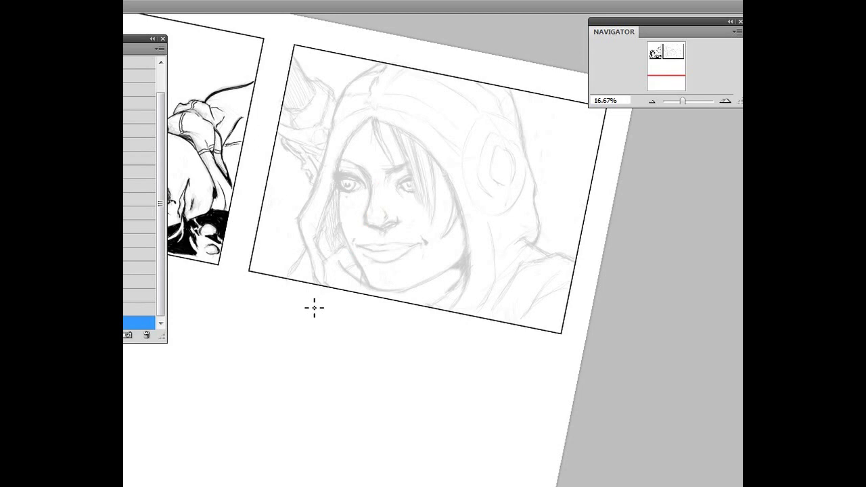
# Clean up the lines around the nose and darken its underside.
pyautogui.press('r')
pyautogui.moveTo(304, 381)
pyautogui.mouseDown()
pyautogui.moveTo(313, 387)
pyautogui.moveTo(303, 284)
pyautogui.mouseUp()
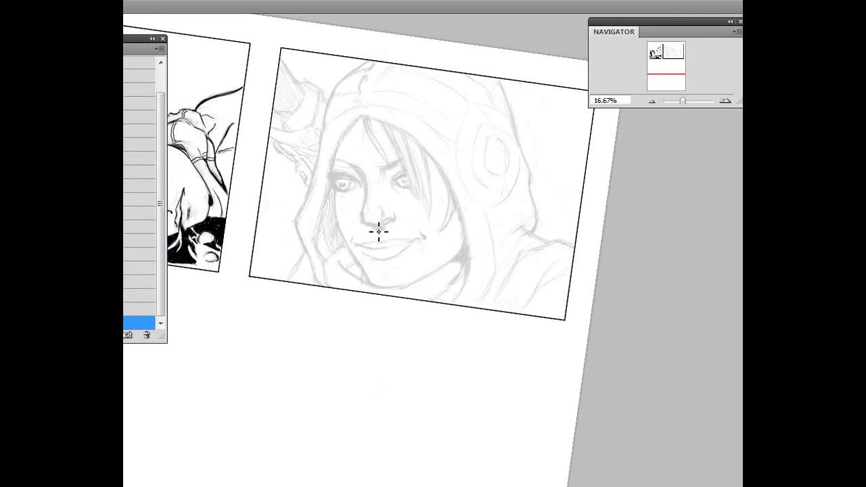
pyautogui.press('e')
pyautogui.moveTo(387, 205); pyautogui.dragTo(362, 229)
pyautogui.moveTo(311, 328); pyautogui.dragTo(345, 334)
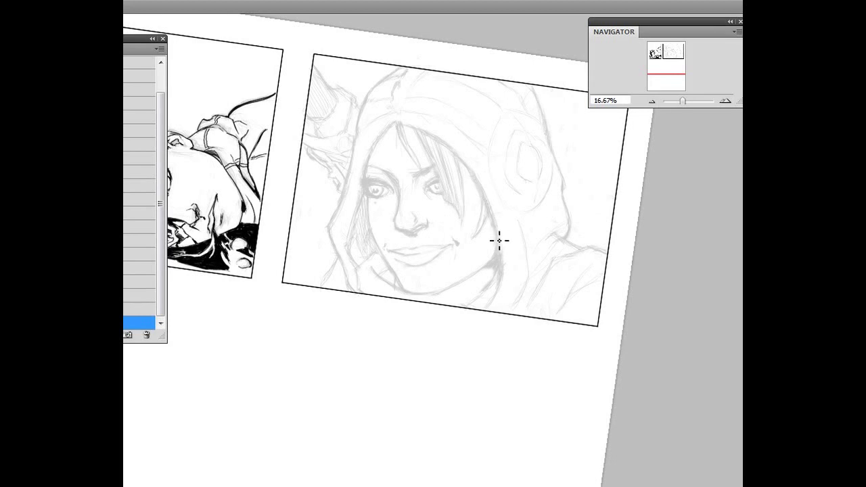
# Sketch a rounded cloth fold outside the hood opening in the panel's lower corner on the horn side.
pyautogui.moveTo(300, 319); pyautogui.dragTo(325, 343)
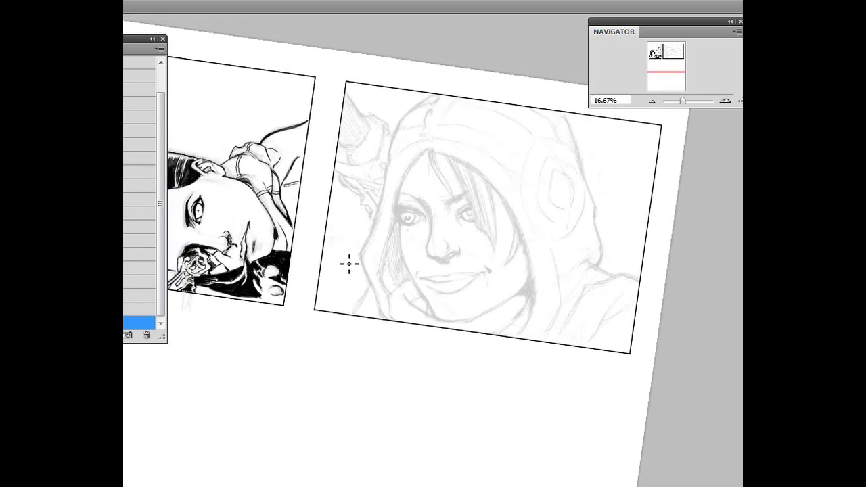
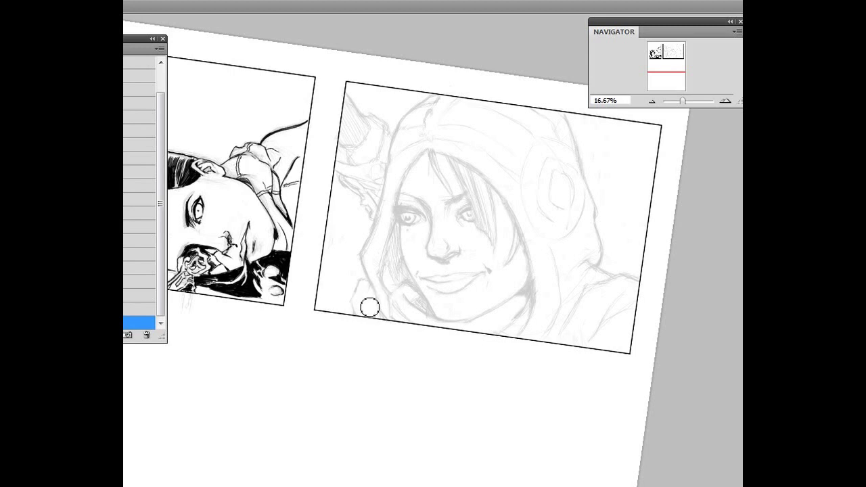
pyautogui.press('[')
pyautogui.press('[')
pyautogui.press('[')
pyautogui.press('Escape')
pyautogui.press('space')
pyautogui.moveTo(404, 228); pyautogui.dragTo(360, 281)
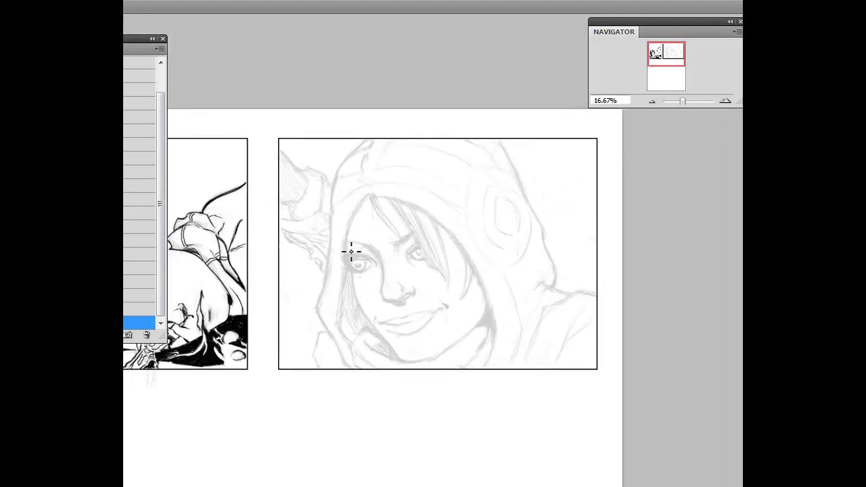
# Hatch light shading lines along the crown of the hood, following its curve towards the round ear ornament.
pyautogui.press('r')
pyautogui.moveTo(484, 359); pyautogui.dragTo(421, 397)
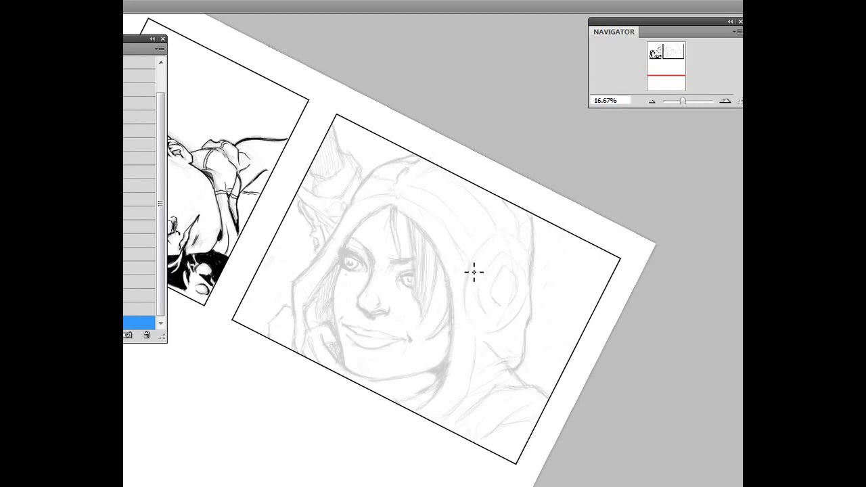
pyautogui.press('r')
pyautogui.moveTo(252, 267); pyautogui.dragTo(265, 307)
pyautogui.press('r')
pyautogui.moveTo(499, 361); pyautogui.dragTo(420, 332)
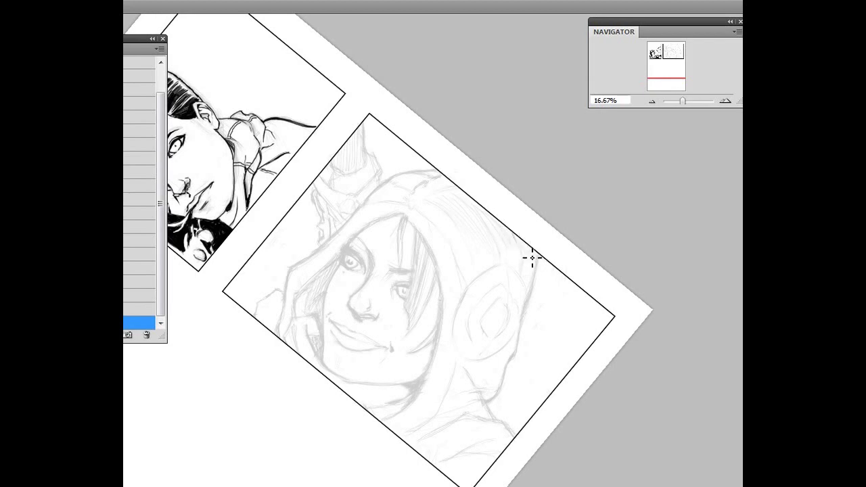
pyautogui.press('r')
pyautogui.moveTo(401, 329); pyautogui.dragTo(291, 304)
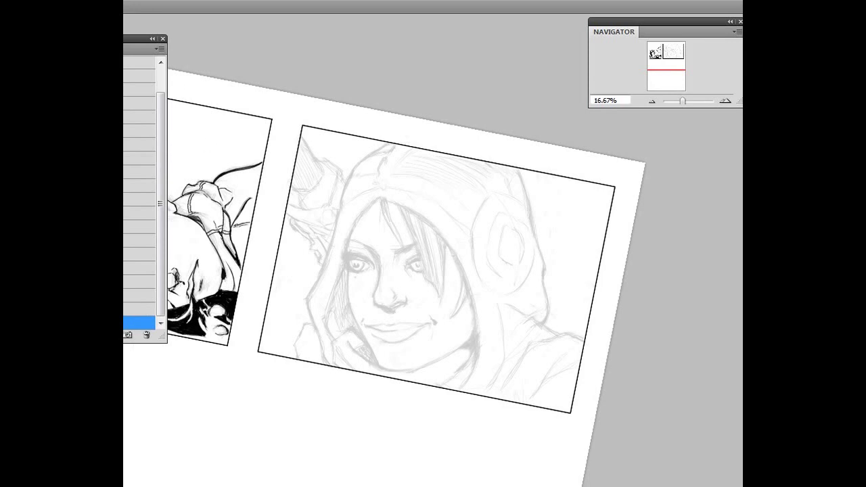
# Sketch fold lines where the base of the hood meets the shoulder.
pyautogui.press('Escape')
pyautogui.moveTo(317, 305); pyautogui.dragTo(333, 254)
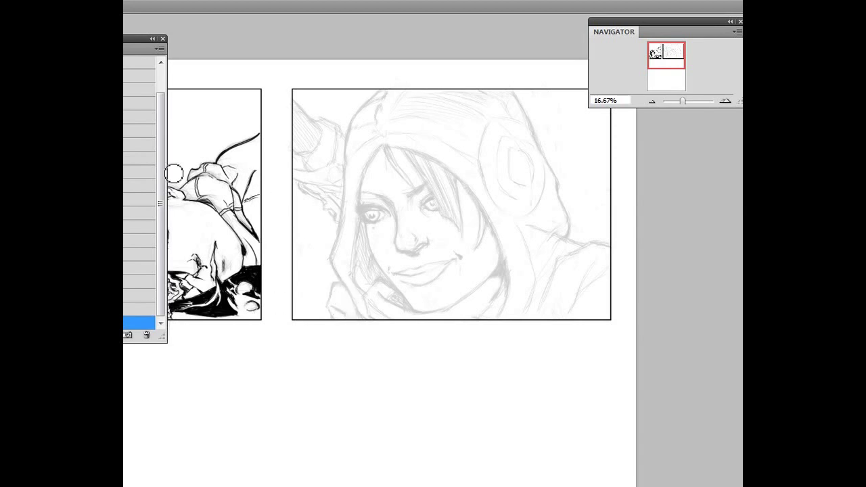
pyautogui.press('r')
pyautogui.moveTo(411, 338); pyautogui.dragTo(246, 355)
pyautogui.press('space')
pyautogui.moveTo(266, 381); pyautogui.dragTo(271, 231)
pyautogui.moveTo(420, 308)
pyautogui.mouseDown()
pyautogui.moveTo(389, 346)
pyautogui.moveTo(405, 299)
pyautogui.mouseUp()
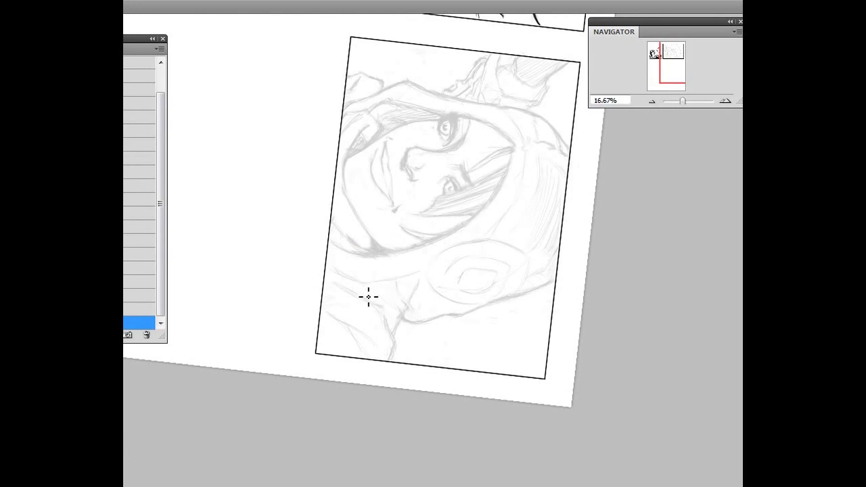
pyautogui.moveTo(259, 244)
pyautogui.mouseDown()
pyautogui.moveTo(286, 310)
pyautogui.moveTo(356, 338)
pyautogui.moveTo(266, 325)
pyautogui.moveTo(386, 358)
pyautogui.mouseUp()
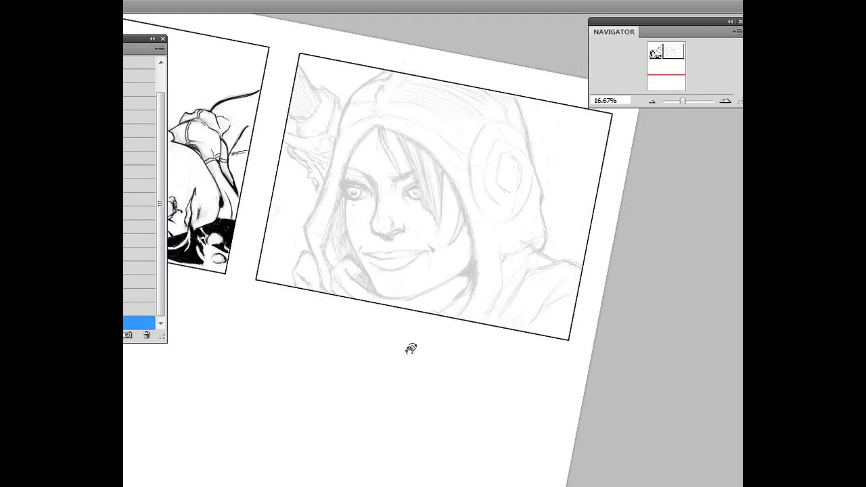
pyautogui.click(160, 5)
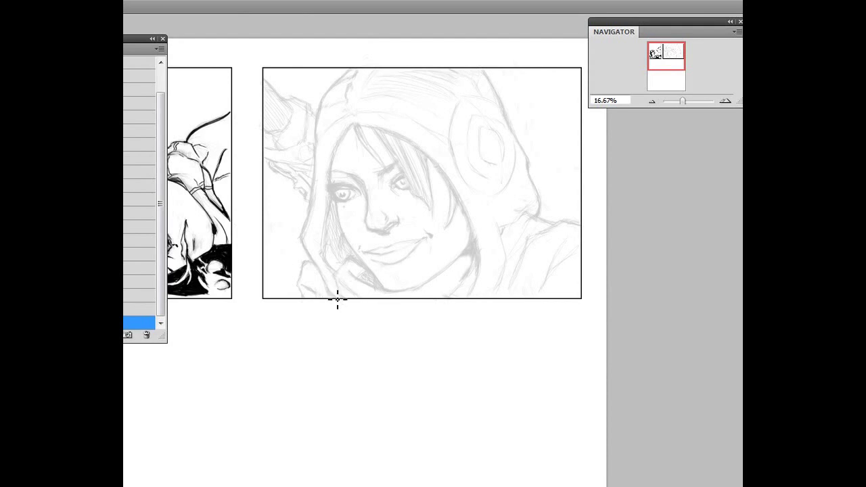
# Switch to the layer above the pencil sketch and ink the outline of the uncovered eye.
pyautogui.press('F7')
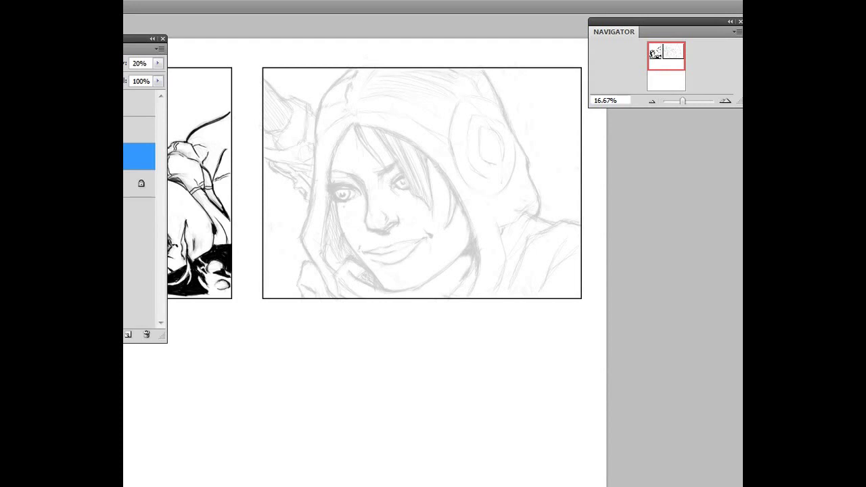
pyautogui.hotkey('alt', ']')
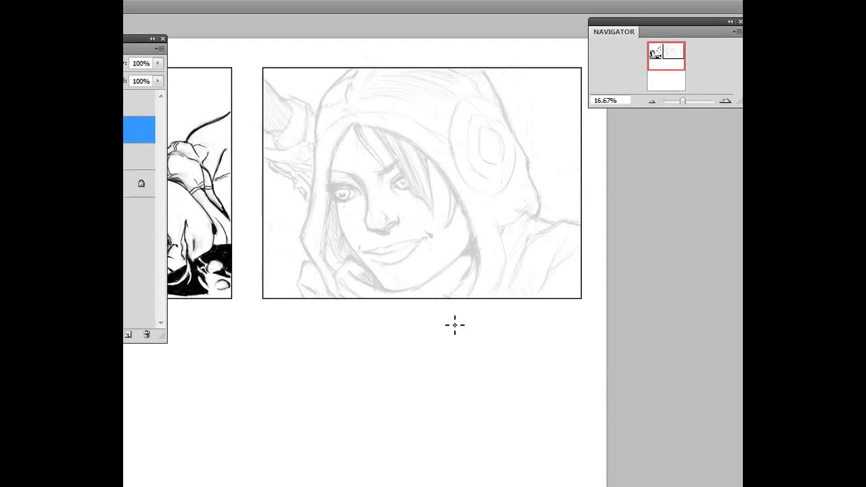
pyautogui.press('e')
pyautogui.press('r')
pyautogui.moveTo(482, 296)
pyautogui.mouseDown()
pyautogui.moveTo(480, 373)
pyautogui.moveTo(348, 360)
pyautogui.mouseUp()
pyautogui.moveTo(274, 216)
pyautogui.mouseDown()
pyautogui.moveTo(276, 258)
pyautogui.moveTo(267, 230)
pyautogui.mouseUp()
pyautogui.click(725, 101)
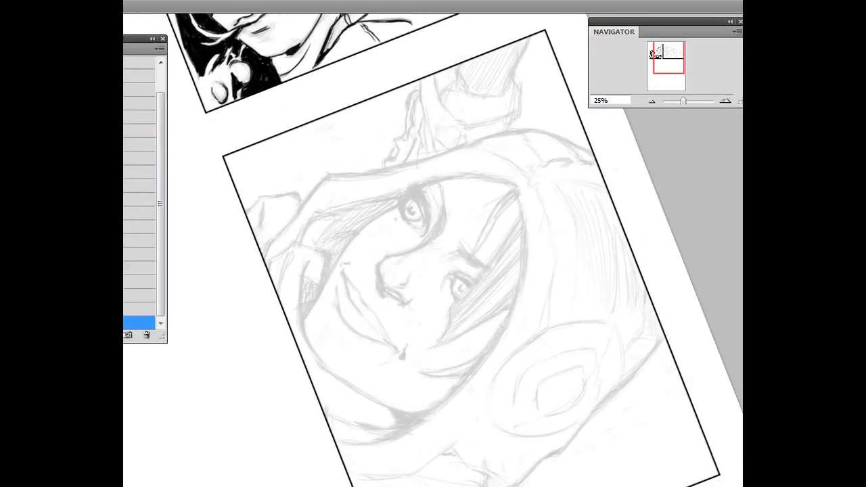
pyautogui.moveTo(437, 185)
pyautogui.mouseDown()
pyautogui.moveTo(425, 207)
pyautogui.moveTo(416, 174)
pyautogui.moveTo(417, 210)
pyautogui.mouseUp()
pyautogui.moveTo(424, 209); pyautogui.dragTo(427, 238)
pyautogui.moveTo(410, 209); pyautogui.dragTo(412, 232)
# Thicken the lids of the uncovered eye in black and ink dense lashes at its outer corner.
pyautogui.press('r')
pyautogui.moveTo(297, 220)
pyautogui.mouseDown()
pyautogui.moveTo(309, 238)
pyautogui.moveTo(340, 232)
pyautogui.moveTo(377, 202)
pyautogui.mouseUp()
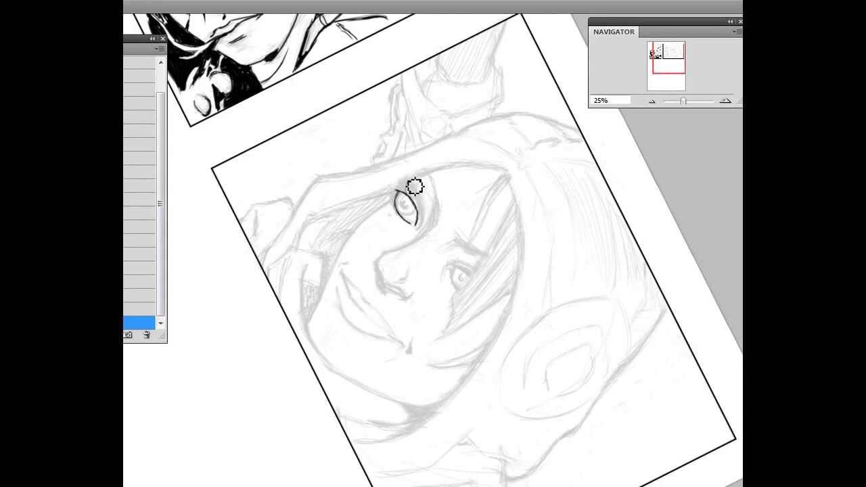
pyautogui.moveTo(406, 180); pyautogui.dragTo(411, 198)
pyautogui.press('r')
pyautogui.moveTo(292, 232)
pyautogui.mouseDown()
pyautogui.moveTo(350, 314)
pyautogui.moveTo(328, 288)
pyautogui.mouseUp()
pyautogui.press('r')
pyautogui.moveTo(418, 315); pyautogui.dragTo(298, 280)
pyautogui.press('r')
pyautogui.moveTo(355, 234)
pyautogui.mouseDown()
pyautogui.moveTo(379, 251)
pyautogui.moveTo(351, 286)
pyautogui.mouseUp()
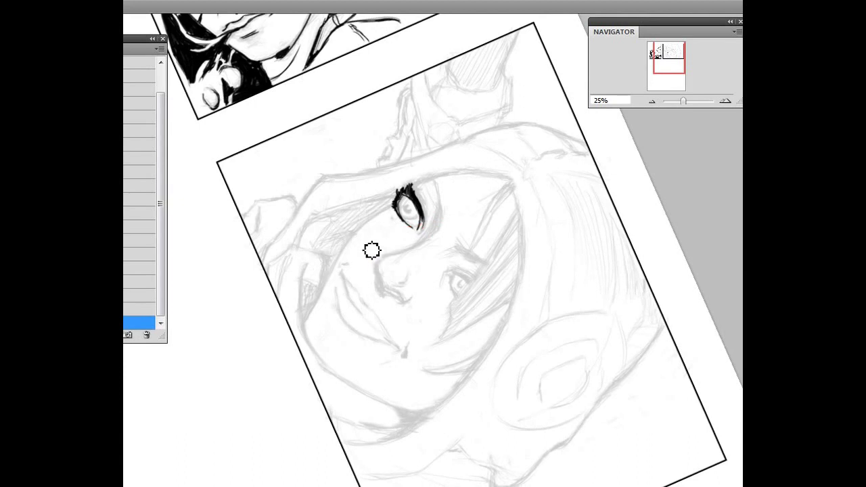
pyautogui.moveTo(401, 210)
pyautogui.mouseDown()
pyautogui.moveTo(401, 195)
pyautogui.moveTo(411, 224)
pyautogui.mouseUp()
# Ink the upper and lower lid lines of the eye partly covered by hair.
pyautogui.press('r')
pyautogui.moveTo(286, 212)
pyautogui.mouseDown()
pyautogui.moveTo(302, 264)
pyautogui.moveTo(309, 178)
pyautogui.mouseUp()
pyautogui.moveTo(314, 265); pyautogui.dragTo(284, 176)
pyautogui.press('b')
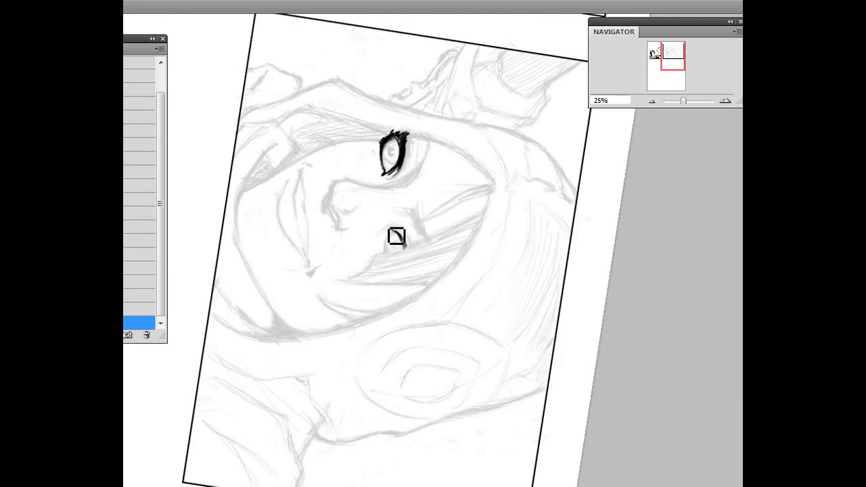
pyautogui.moveTo(387, 234)
pyautogui.mouseDown()
pyautogui.moveTo(402, 233)
pyautogui.moveTo(383, 254)
pyautogui.mouseUp()
pyautogui.press('r')
pyautogui.moveTo(261, 215)
pyautogui.mouseDown()
pyautogui.moveTo(341, 298)
pyautogui.moveTo(328, 275)
pyautogui.mouseUp()
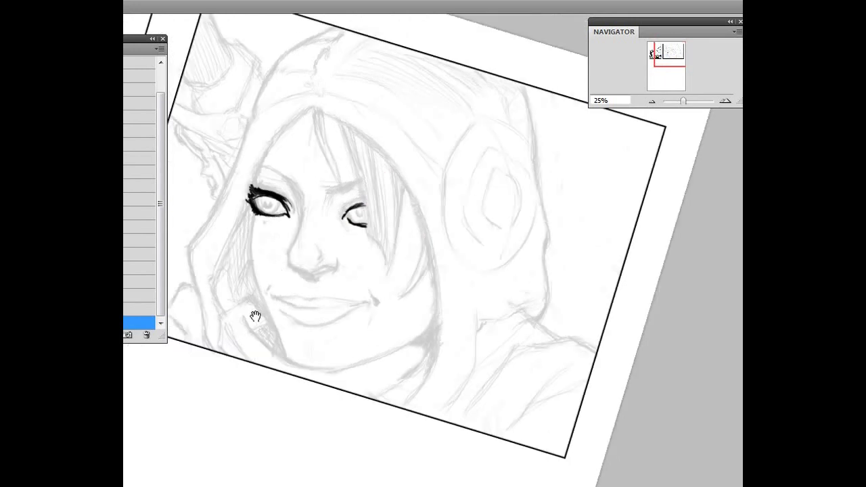
# Add a small ink touch to the partly covered eye and undo the last three strokes.
pyautogui.moveTo(251, 315); pyautogui.dragTo(348, 333)
pyautogui.press('r')
pyautogui.moveTo(430, 344)
pyautogui.mouseDown()
pyautogui.moveTo(416, 354)
pyautogui.moveTo(324, 364)
pyautogui.mouseUp()
pyautogui.moveTo(426, 318)
pyautogui.mouseDown()
pyautogui.moveTo(429, 327)
pyautogui.moveTo(425, 315)
pyautogui.mouseUp()
pyautogui.hotkey('ctrl', 'alt', 'z')
pyautogui.hotkey('ctrl', 'alt', 'z')
pyautogui.hotkey('ctrl', 'alt', 'z')
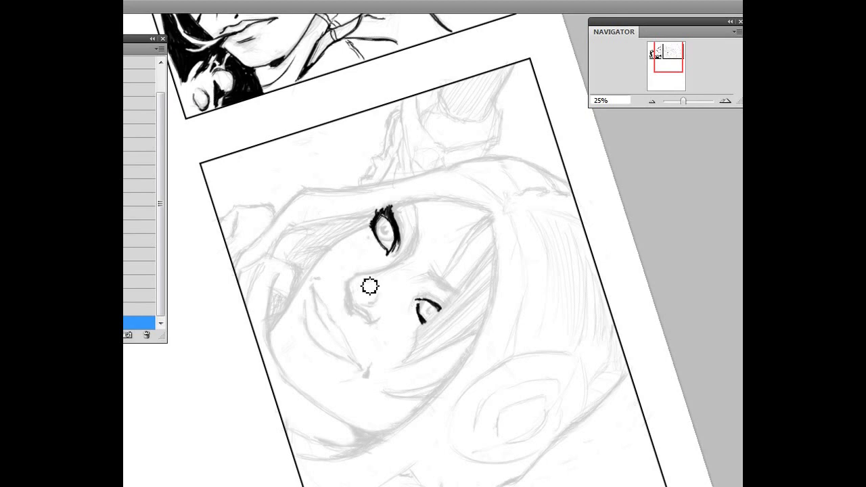
# Ink a short touch at the inner corner of the eye partly covered by hair.
pyautogui.press('r')
pyautogui.moveTo(368, 270)
pyautogui.mouseDown()
pyautogui.moveTo(297, 290)
pyautogui.moveTo(300, 244)
pyautogui.moveTo(282, 248)
pyautogui.moveTo(290, 226)
pyautogui.moveTo(433, 309)
pyautogui.mouseUp()
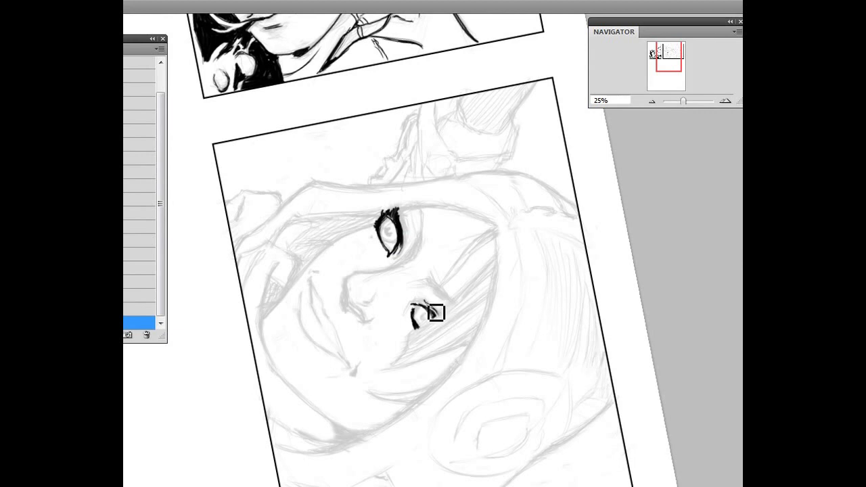
pyautogui.press('r')
pyautogui.moveTo(213, 217)
pyautogui.mouseDown()
pyautogui.moveTo(299, 314)
pyautogui.moveTo(331, 325)
pyautogui.moveTo(328, 319)
pyautogui.mouseUp()
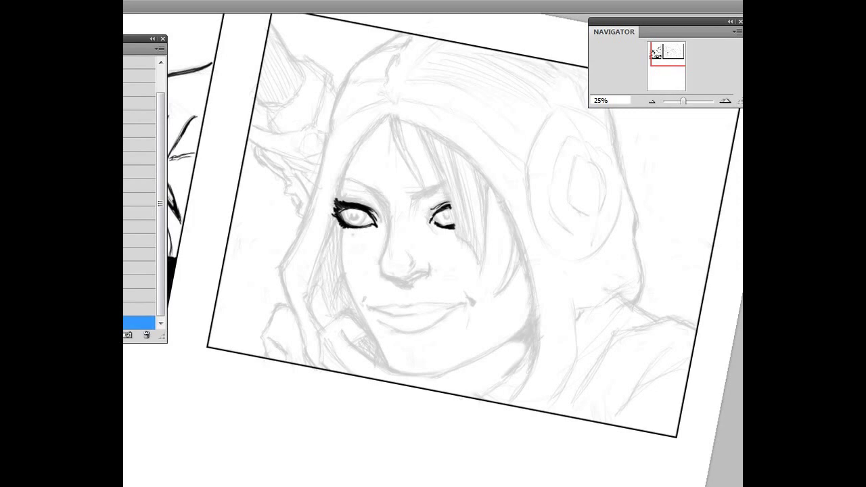
pyautogui.moveTo(433, 217)
pyautogui.mouseDown()
pyautogui.moveTo(443, 213)
pyautogui.moveTo(433, 229)
pyautogui.mouseUp()
# Ink the strands of hair falling from the hood over the partly covered eye, ending in dense strokes at the tips.
pyautogui.moveTo(420, 128)
pyautogui.mouseDown()
pyautogui.moveTo(444, 174)
pyautogui.moveTo(434, 154)
pyautogui.moveTo(442, 182)
pyautogui.mouseUp()
pyautogui.hotkey('ctrl', 'z')
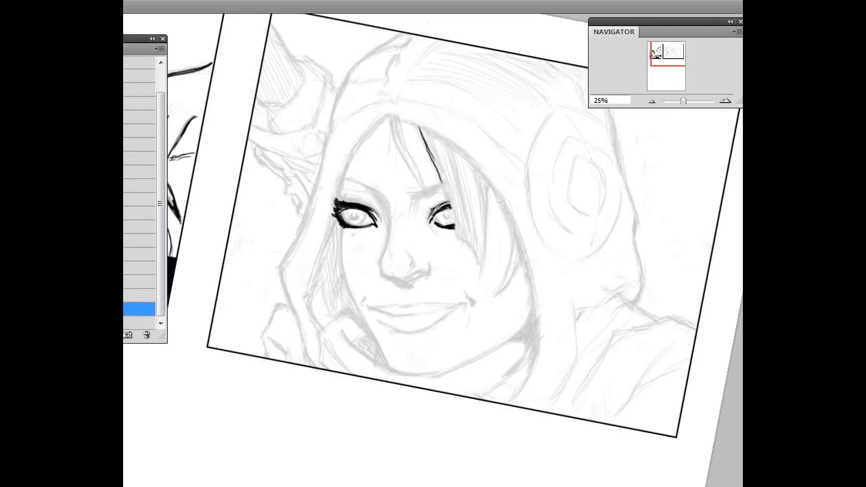
pyautogui.moveTo(483, 304); pyautogui.dragTo(363, 212)
pyautogui.press('r')
pyautogui.moveTo(439, 330); pyautogui.dragTo(403, 346)
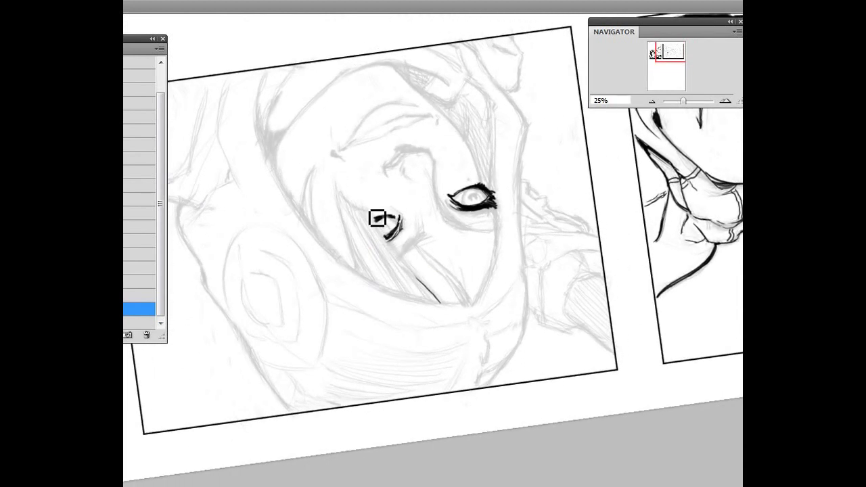
pyautogui.moveTo(390, 243); pyautogui.dragTo(424, 285)
pyautogui.moveTo(393, 243); pyautogui.dragTo(422, 284)
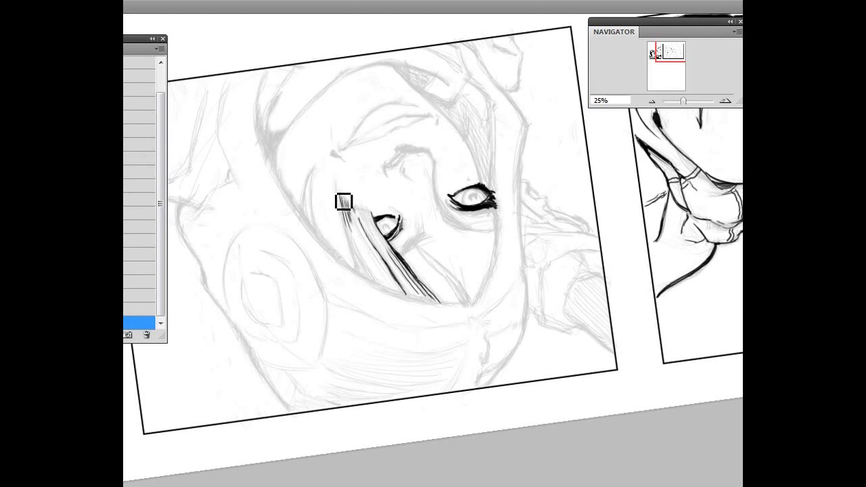
# Ink the arched eyebrow above the uncovered eye, undoing and redrawing the stroke at its inner end.
pyautogui.press('r')
pyautogui.moveTo(349, 331)
pyautogui.mouseDown()
pyautogui.moveTo(354, 354)
pyautogui.moveTo(303, 149)
pyautogui.moveTo(321, 122)
pyautogui.mouseUp()
pyautogui.press('space')
pyautogui.moveTo(277, 314)
pyautogui.mouseDown()
pyautogui.moveTo(325, 223)
pyautogui.moveTo(347, 238)
pyautogui.moveTo(344, 254)
pyautogui.mouseUp()
pyautogui.press('r')
pyautogui.moveTo(384, 292); pyautogui.dragTo(365, 269)
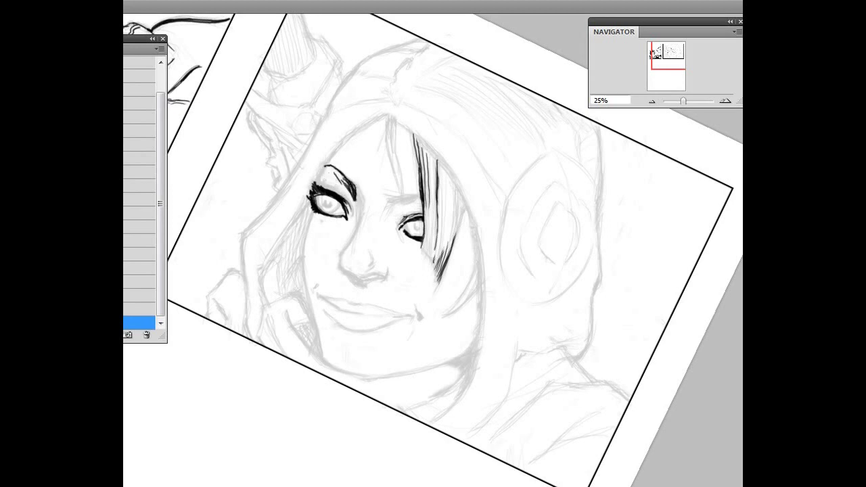
pyautogui.hotkey('ctrl', 'z')
pyautogui.moveTo(348, 184); pyautogui.dragTo(354, 191)
# Ink the thick black eyebrow above the partly covered eye up to the hair strands.
pyautogui.press('r')
pyautogui.moveTo(319, 260)
pyautogui.mouseDown()
pyautogui.moveTo(386, 373)
pyautogui.moveTo(485, 339)
pyautogui.mouseUp()
pyautogui.press('e')
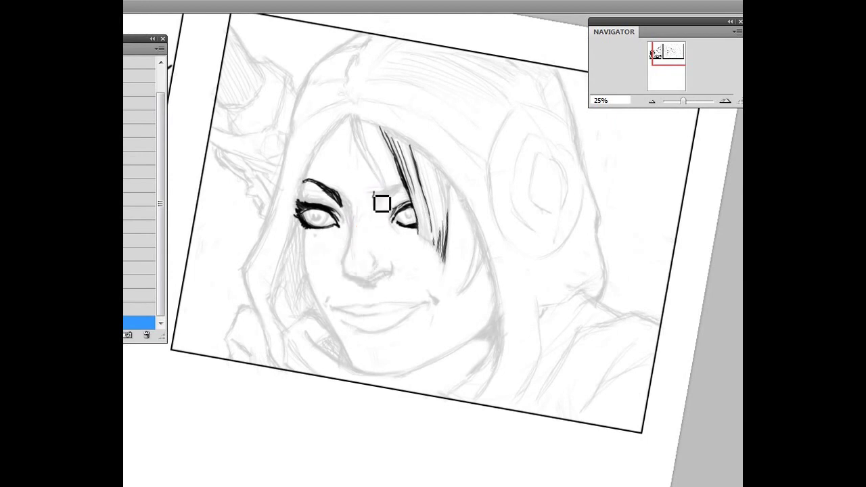
pyautogui.press('r')
pyautogui.moveTo(481, 302); pyautogui.dragTo(267, 275)
pyautogui.press('space')
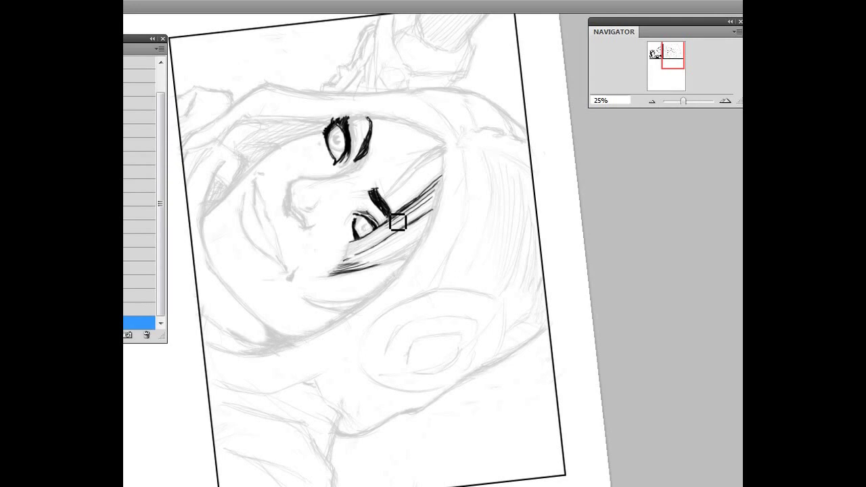
# Fill in and thicken the inner end of the eyebrow above the uncovered eye.
pyautogui.press('r')
pyautogui.moveTo(236, 219); pyautogui.dragTo(320, 275)
pyautogui.moveTo(414, 346)
pyautogui.mouseDown()
pyautogui.moveTo(375, 373)
pyautogui.moveTo(288, 194)
pyautogui.mouseUp()
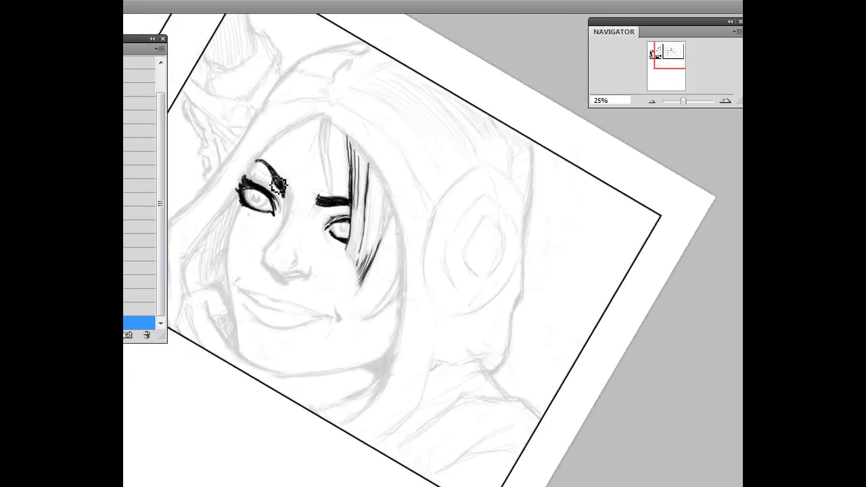
pyautogui.moveTo(278, 182)
pyautogui.mouseDown()
pyautogui.moveTo(274, 174)
pyautogui.moveTo(283, 190)
pyautogui.mouseUp()
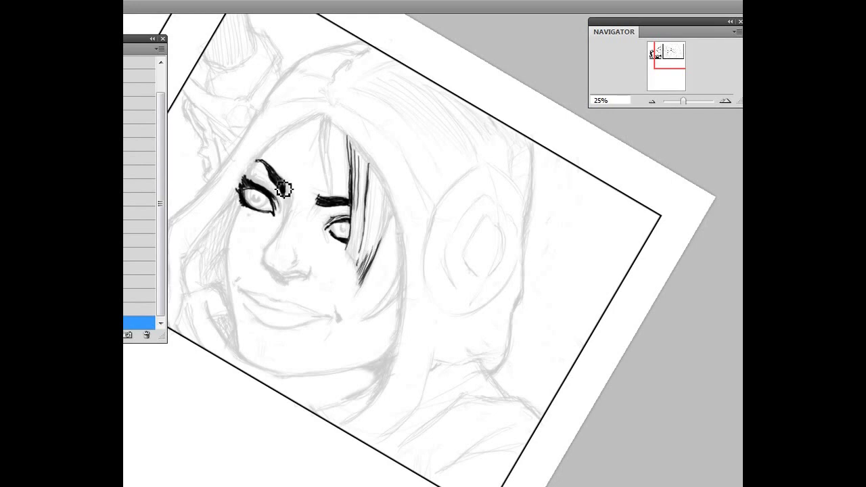
# Ink the short curve of the nostril wing on the side of the partly covered eye.
pyautogui.press('r')
pyautogui.moveTo(260, 356)
pyautogui.mouseDown()
pyautogui.moveTo(325, 379)
pyautogui.moveTo(321, 325)
pyautogui.moveTo(332, 280)
pyautogui.mouseUp()
pyautogui.press('space')
pyautogui.press('r')
pyautogui.moveTo(417, 324); pyautogui.dragTo(390, 341)
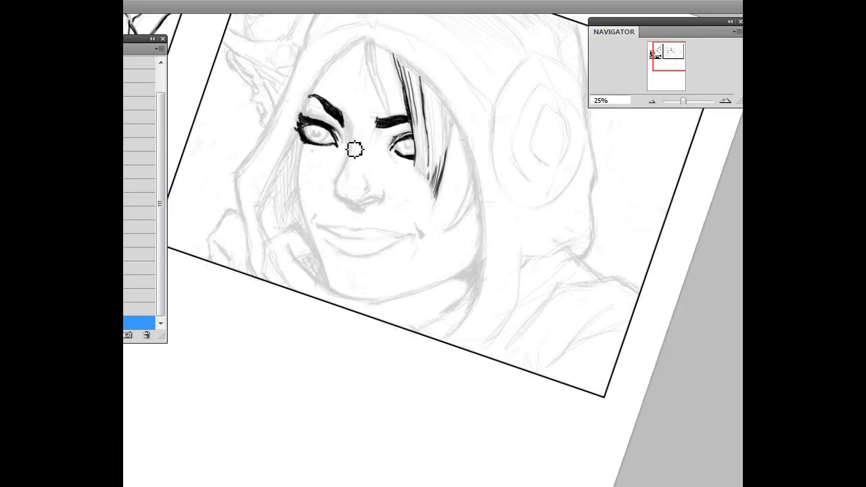
pyautogui.press('space')
pyautogui.moveTo(287, 306)
pyautogui.mouseDown()
pyautogui.moveTo(332, 345)
pyautogui.moveTo(342, 331)
pyautogui.mouseUp()
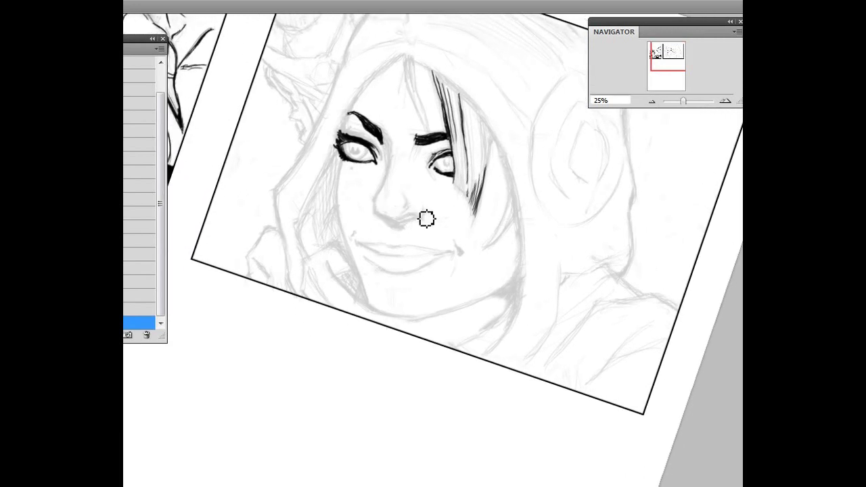
pyautogui.press('r')
pyautogui.moveTo(422, 241)
pyautogui.mouseDown()
pyautogui.moveTo(323, 377)
pyautogui.moveTo(318, 319)
pyautogui.moveTo(417, 282)
pyautogui.mouseUp()
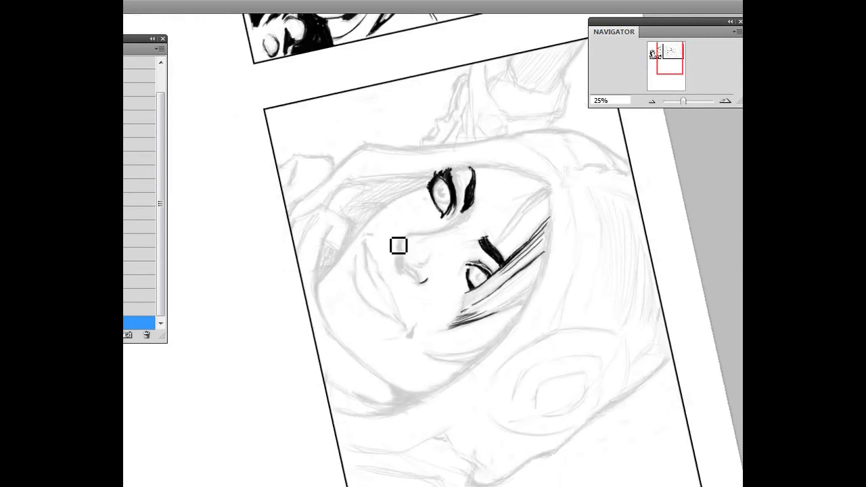
# Ink the contour of the nose tip on the side of the uncovered eye, curving down toward the underside.
pyautogui.press('r')
pyautogui.moveTo(254, 245); pyautogui.dragTo(287, 295)
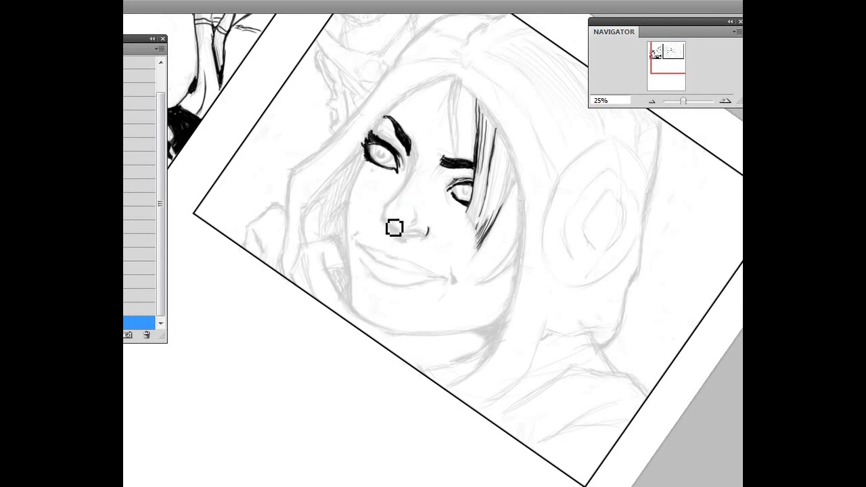
pyautogui.moveTo(383, 216); pyautogui.dragTo(392, 226)
pyautogui.press('r')
pyautogui.moveTo(297, 210)
pyautogui.mouseDown()
pyautogui.moveTo(307, 255)
pyautogui.moveTo(314, 200)
pyautogui.mouseUp()
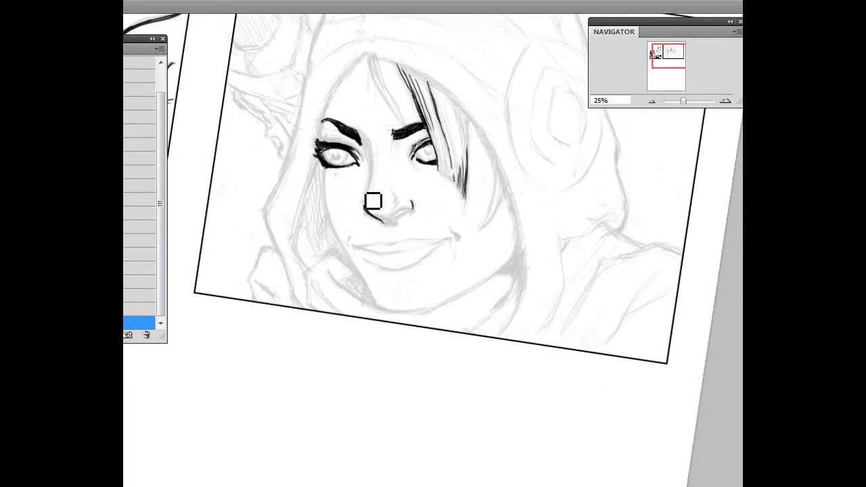
pyautogui.moveTo(503, 400); pyautogui.dragTo(258, 232)
pyautogui.press('space')
pyautogui.moveTo(276, 315)
pyautogui.mouseDown()
pyautogui.moveTo(279, 226)
pyautogui.moveTo(290, 216)
pyautogui.mouseUp()
pyautogui.moveTo(347, 228); pyautogui.dragTo(432, 170)
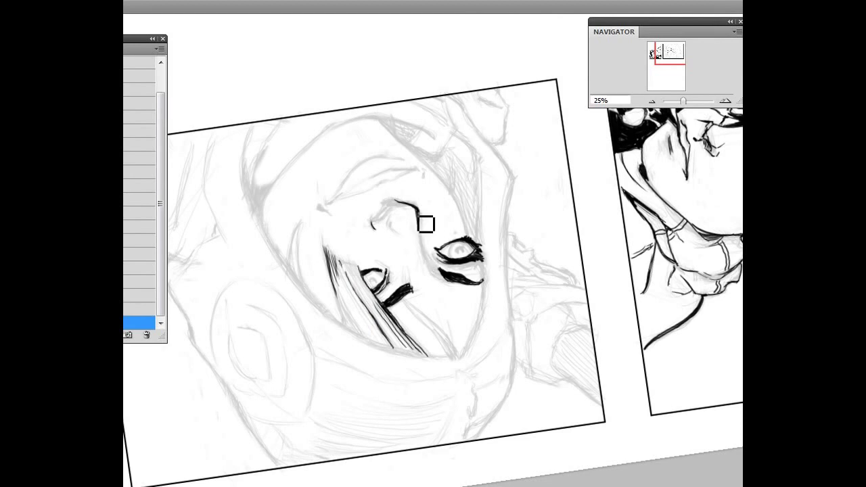
# Strengthen the nose tip contour and start the line running up the bridge of the nose.
pyautogui.press('r')
pyautogui.moveTo(246, 139)
pyautogui.mouseDown()
pyautogui.moveTo(424, 291)
pyautogui.moveTo(411, 300)
pyautogui.mouseUp()
pyautogui.press('space')
pyautogui.moveTo(303, 346); pyautogui.dragTo(353, 283)
pyautogui.press('r')
pyautogui.moveTo(416, 367); pyautogui.dragTo(384, 378)
pyautogui.press('r')
pyautogui.moveTo(464, 284)
pyautogui.mouseDown()
pyautogui.moveTo(368, 321)
pyautogui.moveTo(339, 290)
pyautogui.mouseUp()
pyautogui.moveTo(395, 261)
pyautogui.mouseDown()
pyautogui.moveTo(385, 269)
pyautogui.moveTo(397, 285)
pyautogui.mouseUp()
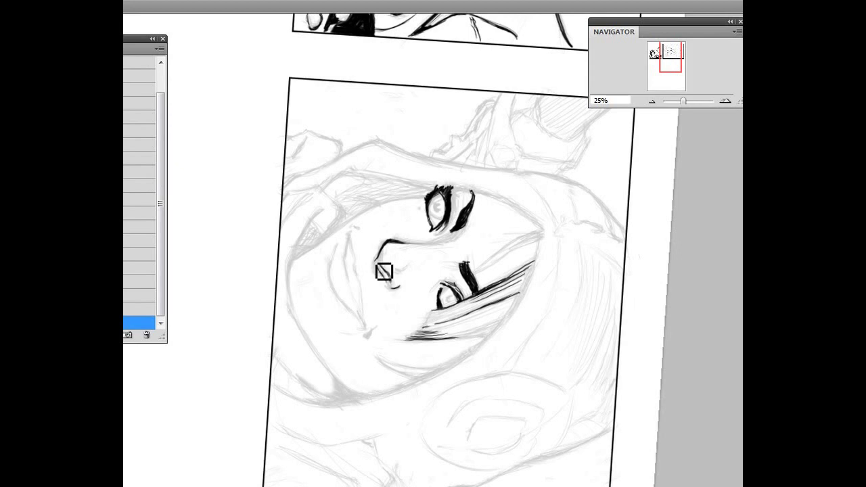
# Ink the underside of the nose and the nostril opening, stepping back to compare the last stroke.
pyautogui.press('r')
pyautogui.moveTo(273, 218)
pyautogui.mouseDown()
pyautogui.moveTo(306, 316)
pyautogui.moveTo(306, 258)
pyautogui.mouseUp()
pyautogui.moveTo(315, 323)
pyautogui.mouseDown()
pyautogui.moveTo(309, 305)
pyautogui.moveTo(325, 321)
pyautogui.mouseUp()
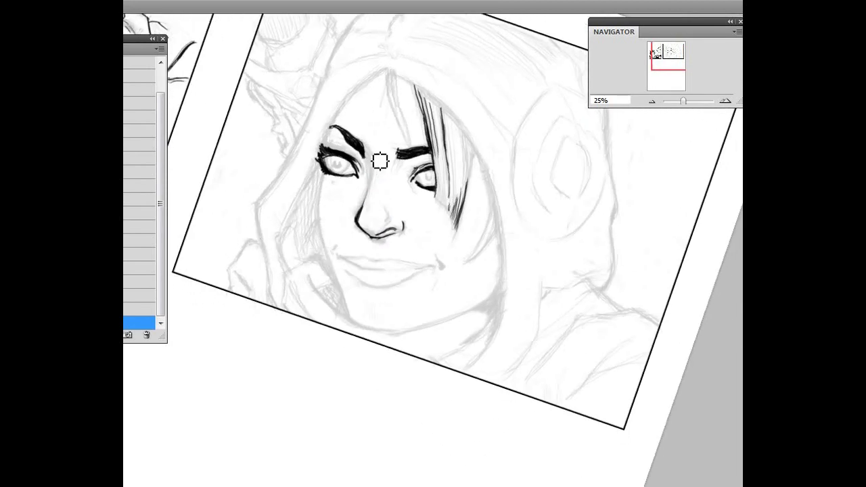
pyautogui.moveTo(394, 230); pyautogui.dragTo(403, 222)
pyautogui.moveTo(371, 237); pyautogui.dragTo(398, 229)
pyautogui.click(138, 309)
pyautogui.press('r')
pyautogui.moveTo(394, 382); pyautogui.dragTo(308, 275)
pyautogui.press('b')
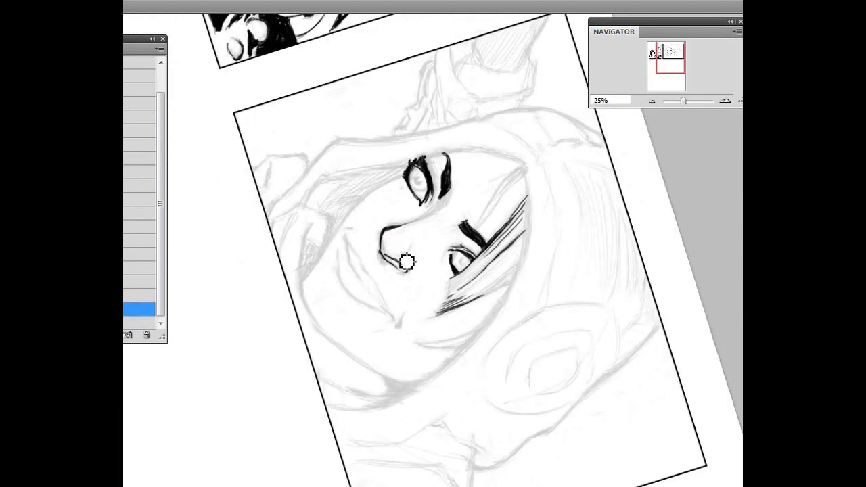
pyautogui.hotkey('alt', '[')
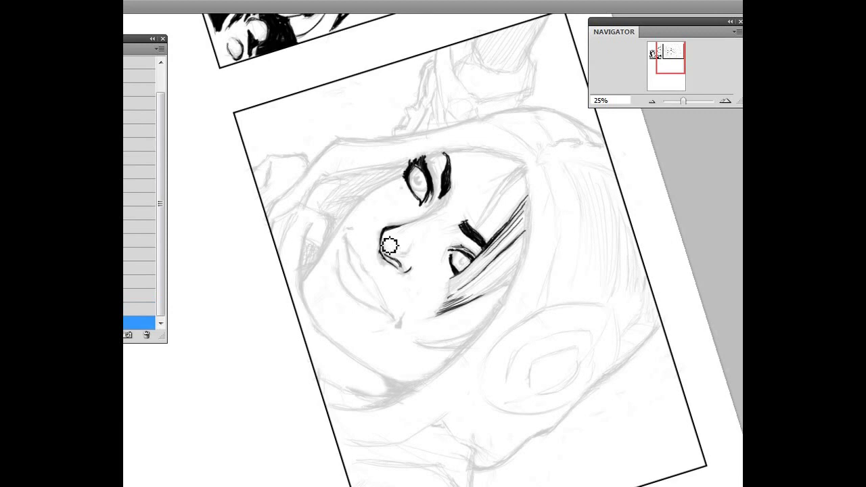
# Extend the nose bridge line up to the eyebrow and ink the small inner line above the nostril.
pyautogui.press('r')
pyautogui.moveTo(274, 267)
pyautogui.mouseDown()
pyautogui.moveTo(257, 296)
pyautogui.moveTo(351, 348)
pyautogui.mouseUp()
pyautogui.press('b')
pyautogui.press('r')
pyautogui.moveTo(374, 384); pyautogui.dragTo(362, 383)
pyautogui.press('e')
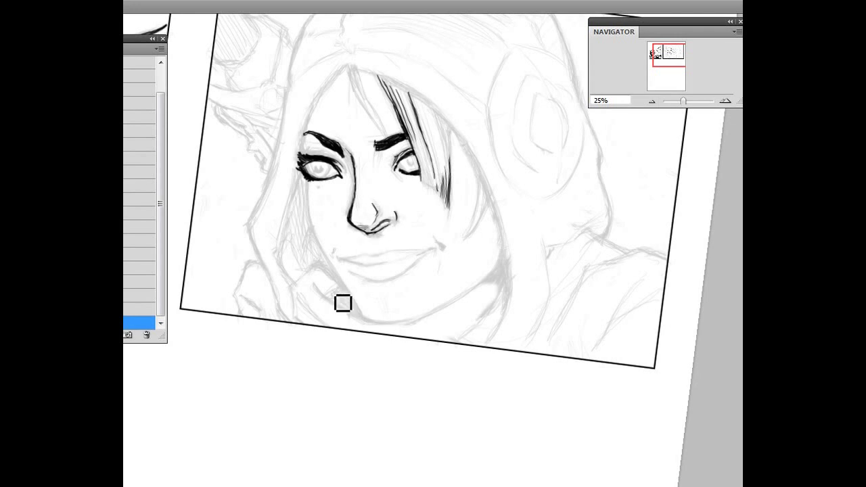
# Ink the contour of the upper lip and the parting line of the mouth.
pyautogui.press('r')
pyautogui.moveTo(402, 396)
pyautogui.mouseDown()
pyautogui.moveTo(285, 339)
pyautogui.moveTo(357, 140)
pyautogui.mouseUp()
pyautogui.press('r')
pyautogui.moveTo(261, 201)
pyautogui.mouseDown()
pyautogui.moveTo(284, 304)
pyautogui.moveTo(295, 315)
pyautogui.moveTo(249, 251)
pyautogui.moveTo(340, 334)
pyautogui.mouseUp()
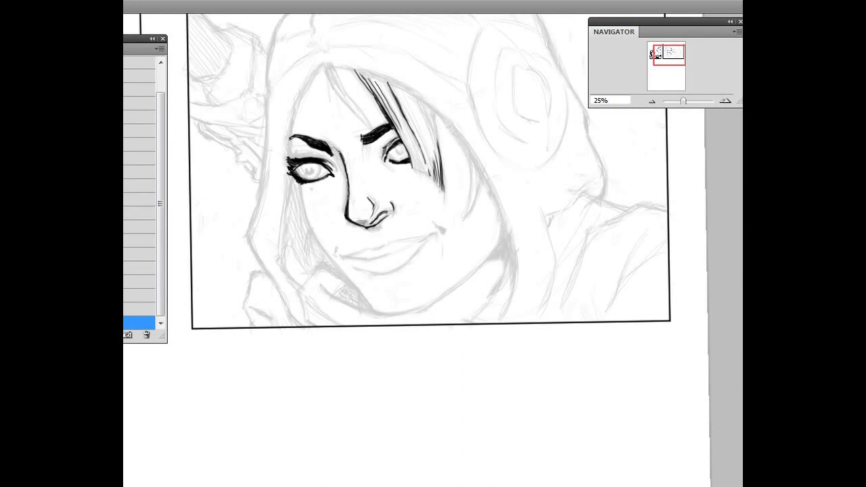
pyautogui.moveTo(437, 400); pyautogui.dragTo(298, 283)
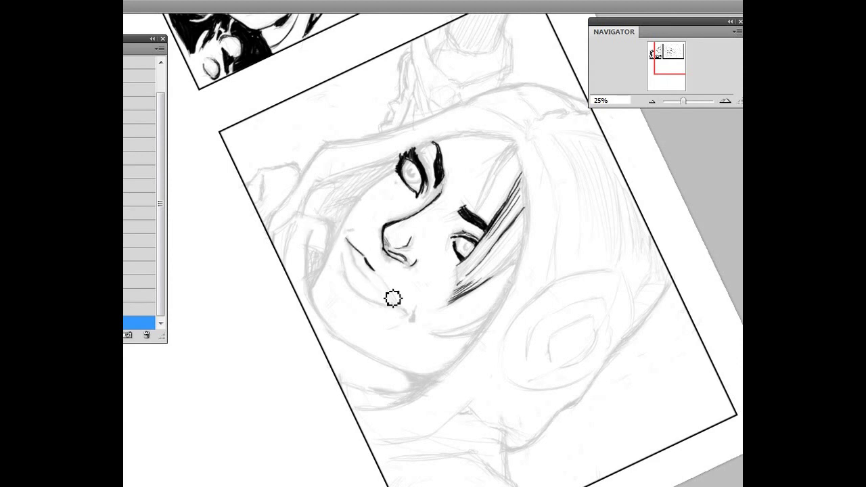
pyautogui.moveTo(391, 291); pyautogui.dragTo(406, 313)
pyautogui.moveTo(383, 281); pyautogui.dragTo(405, 311)
# Ink the short curved line along the bottom of the lower lip.
pyautogui.moveTo(432, 383)
pyautogui.mouseDown()
pyautogui.moveTo(390, 375)
pyautogui.moveTo(320, 310)
pyautogui.moveTo(326, 232)
pyautogui.moveTo(345, 262)
pyautogui.mouseUp()
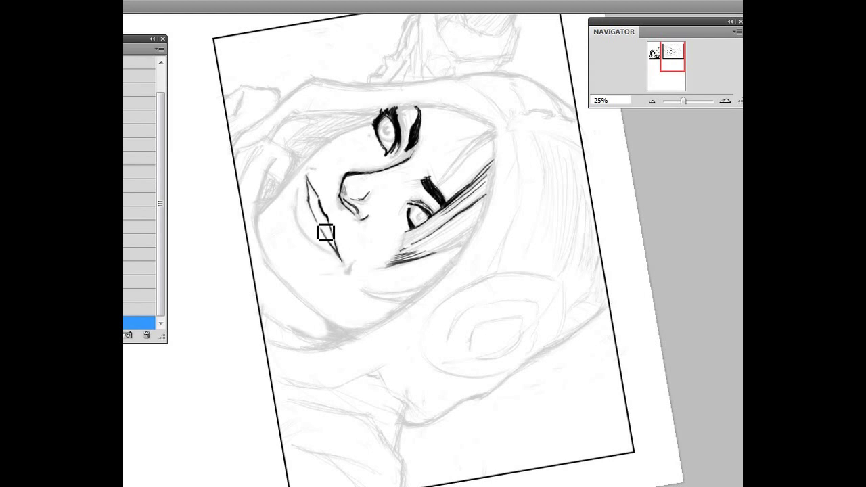
pyautogui.press('r')
pyautogui.moveTo(197, 237)
pyautogui.mouseDown()
pyautogui.moveTo(339, 338)
pyautogui.moveTo(287, 275)
pyautogui.mouseUp()
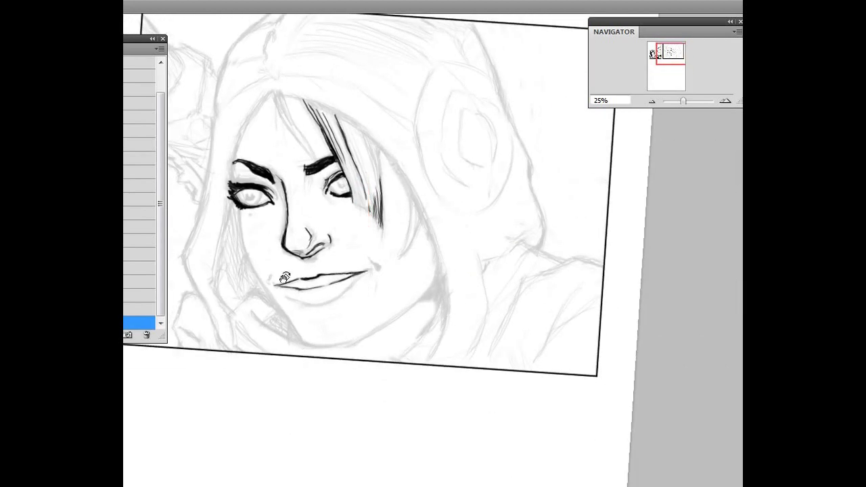
pyautogui.moveTo(439, 397)
pyautogui.mouseDown()
pyautogui.moveTo(287, 332)
pyautogui.moveTo(305, 340)
pyautogui.mouseUp()
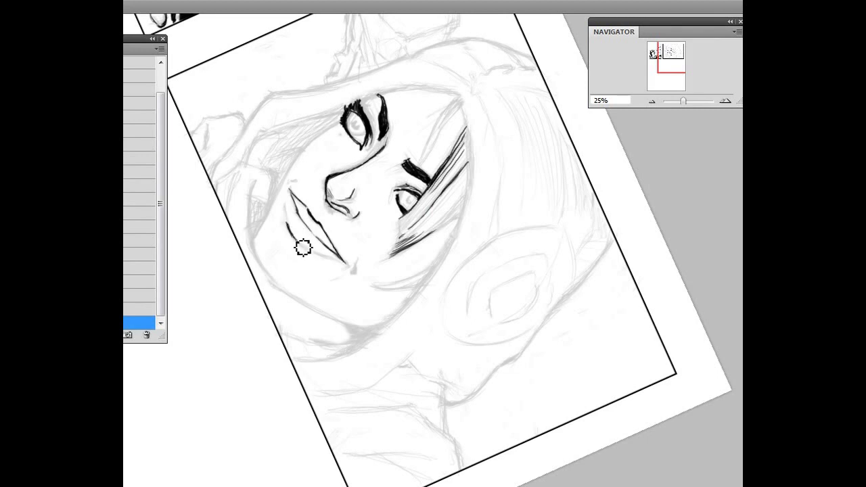
pyautogui.moveTo(295, 233); pyautogui.dragTo(313, 251)
pyautogui.moveTo(184, 183)
pyautogui.mouseDown()
pyautogui.moveTo(261, 274)
pyautogui.moveTo(284, 266)
pyautogui.moveTo(360, 284)
pyautogui.mouseUp()
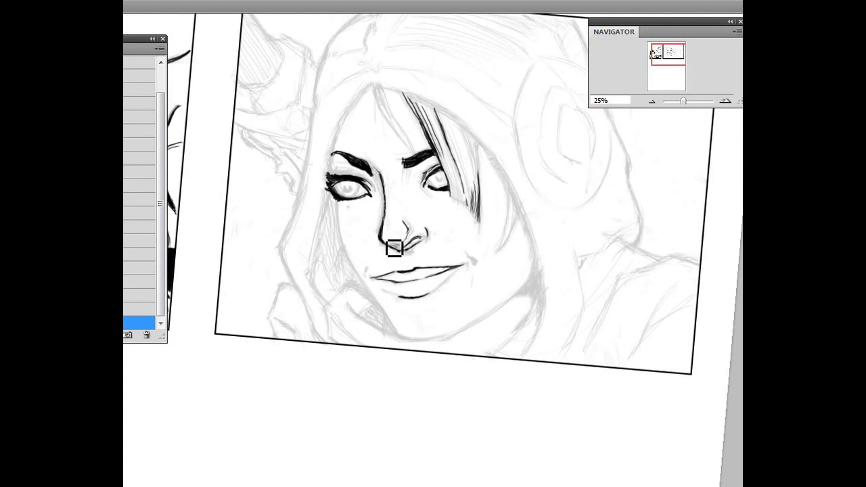
# Try extending the lower lip line toward the mouth corner below the uncovered eye and undo the strokes.
pyautogui.moveTo(425, 291); pyautogui.dragTo(410, 396)
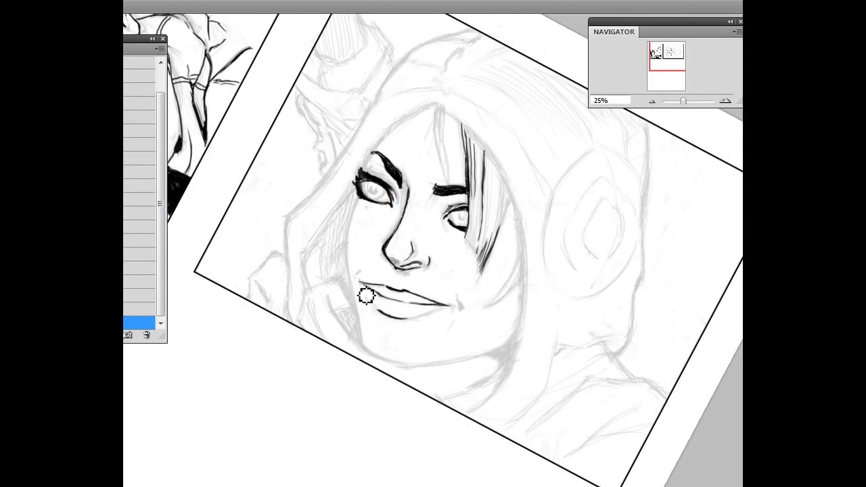
pyautogui.moveTo(367, 294); pyautogui.dragTo(382, 313)
pyautogui.hotkey('ctrl', 'alt', 'z')
pyautogui.hotkey('ctrl', 'alt', 'z')
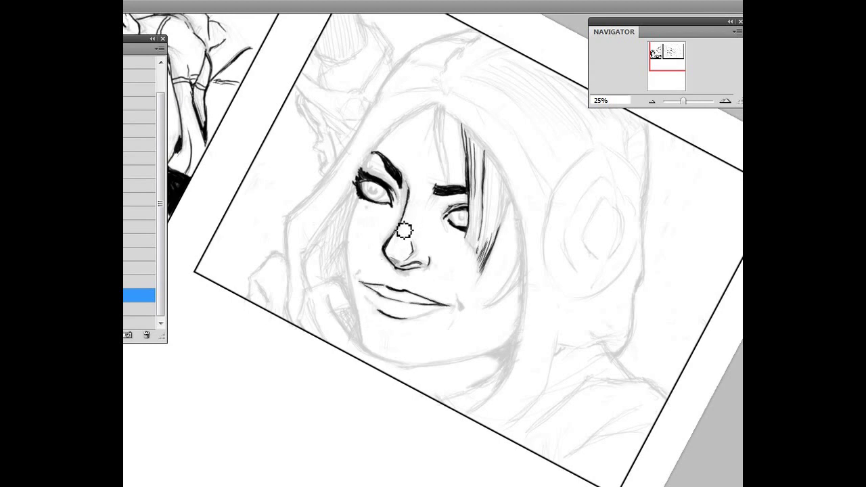
# Refine the nose contour and ink the crease at the mouth corner below the hair strands.
pyautogui.moveTo(391, 262); pyautogui.dragTo(391, 265)
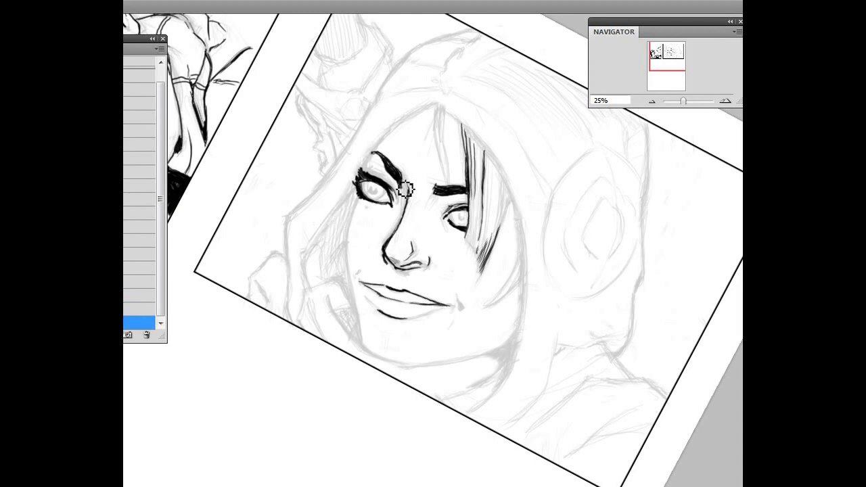
pyautogui.moveTo(464, 304); pyautogui.dragTo(463, 304)
pyautogui.hotkey('ctrl', 'e')
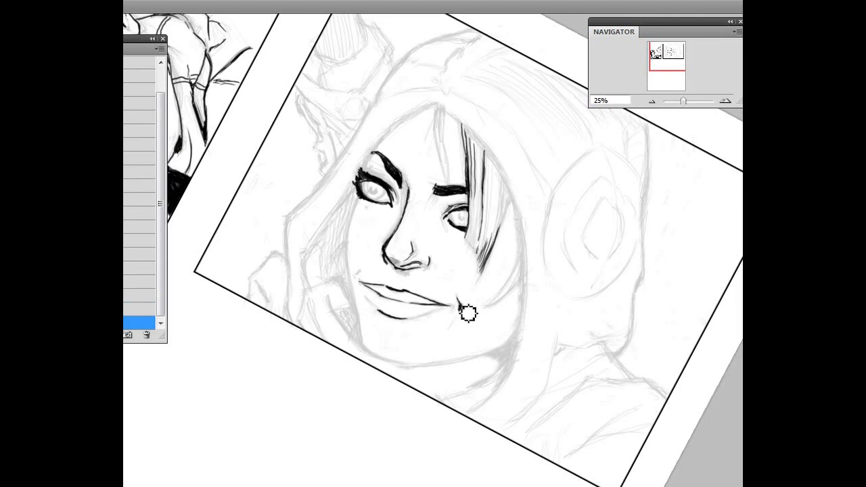
# Try a small dark mark at the mouth corner below the uncovered eye and undo its strokes.
pyautogui.press('r')
pyautogui.moveTo(242, 250); pyautogui.dragTo(262, 256)
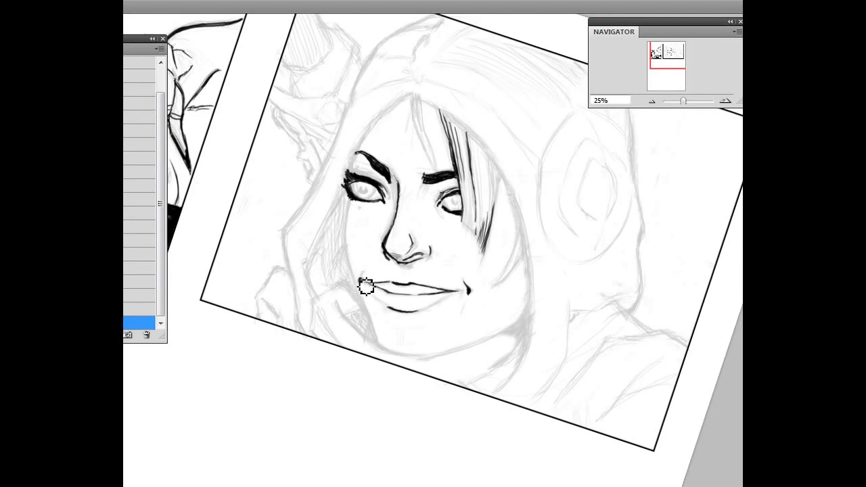
pyautogui.hotkey('ctrl', 'alt', 'z')
pyautogui.hotkey('ctrl', 'alt', 'z')
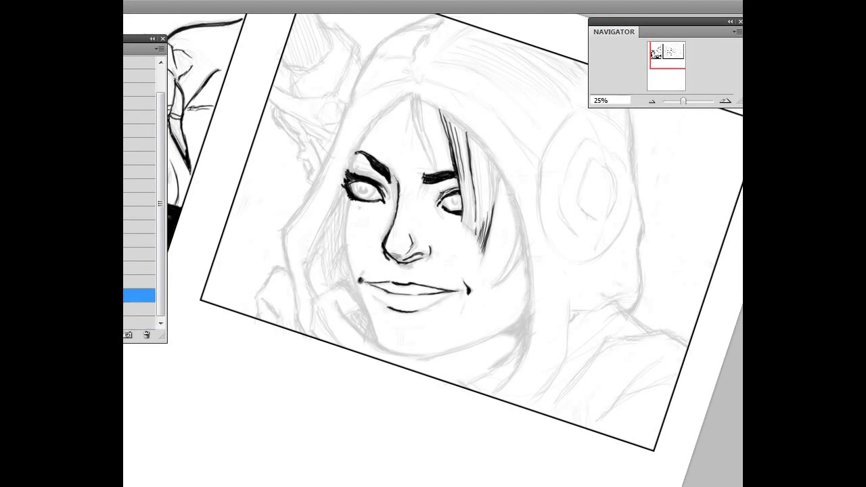
pyautogui.hotkey('alt', ']')
pyautogui.hotkey('alt', ']')
pyautogui.hotkey('alt', ']')
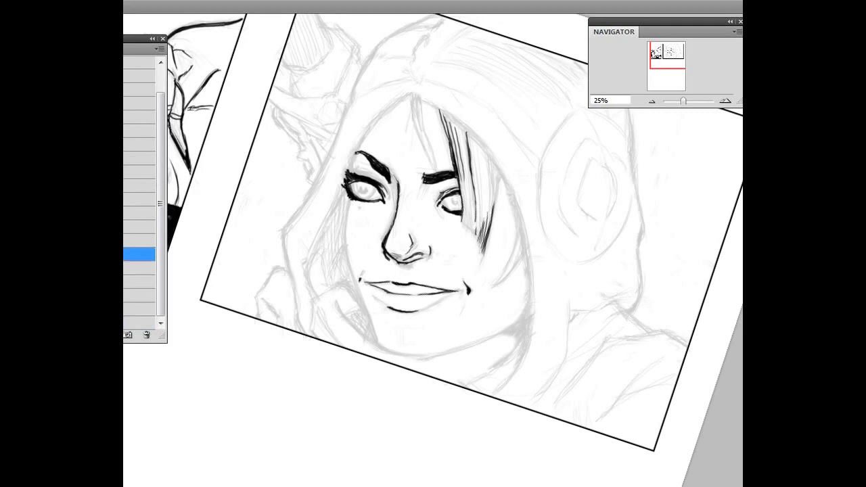
pyautogui.hotkey('alt', ']')
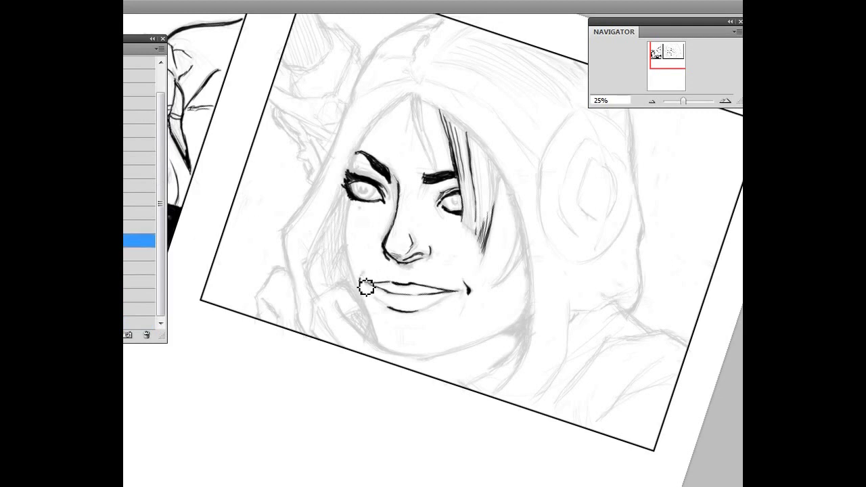
# Extend the lip line to the mouth corner below the uncovered eye and erase the stray mark beside it.
pyautogui.hotkey('alt', '[')
pyautogui.hotkey('alt', '[')
pyautogui.hotkey('alt', '[')
pyautogui.hotkey('alt', '[')
pyautogui.hotkey('alt', '[')
pyautogui.hotkey('alt', '[')
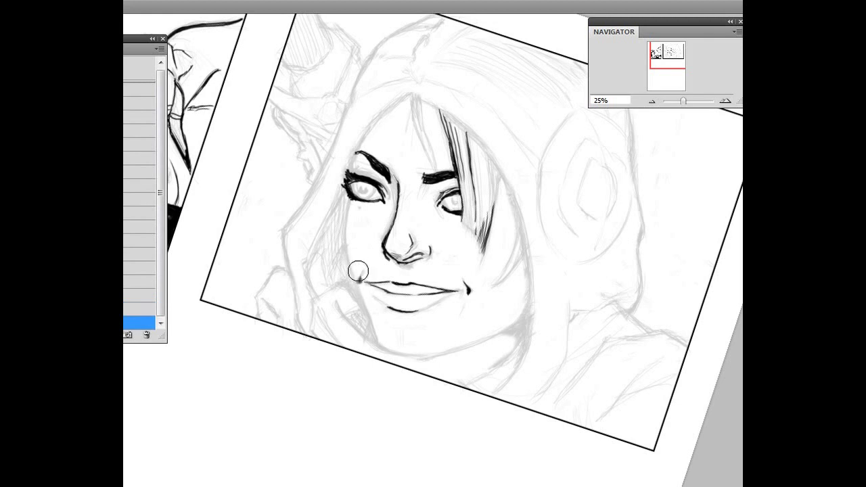
pyautogui.hotkey('alt', '[')
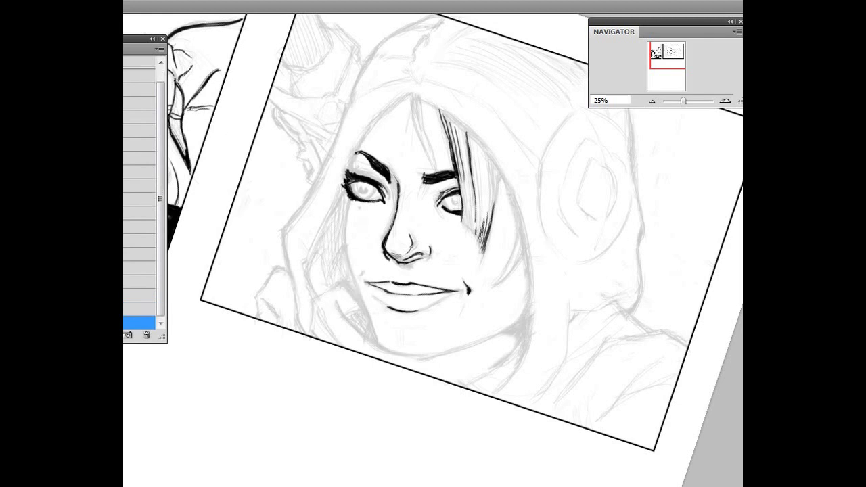
# Ink a small dark crease at the mouth corner below the uncovered eye.
pyautogui.press('F7')
pyautogui.press('F7')
pyautogui.hotkey('alt', '[')
pyautogui.moveTo(420, 386)
pyautogui.mouseDown()
pyautogui.moveTo(296, 296)
pyautogui.moveTo(269, 294)
pyautogui.moveTo(331, 277)
pyautogui.moveTo(396, 218)
pyautogui.mouseUp()
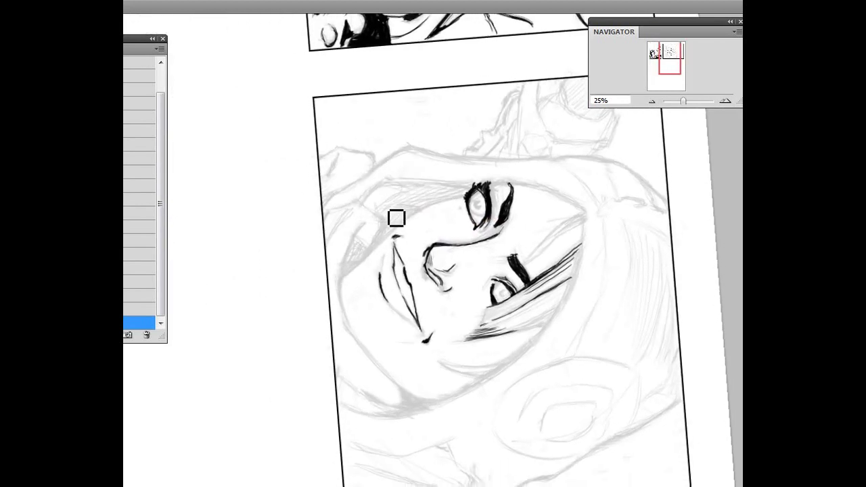
pyautogui.press('r')
pyautogui.moveTo(343, 196)
pyautogui.mouseDown()
pyautogui.moveTo(308, 263)
pyautogui.moveTo(318, 291)
pyautogui.moveTo(368, 247)
pyautogui.mouseUp()
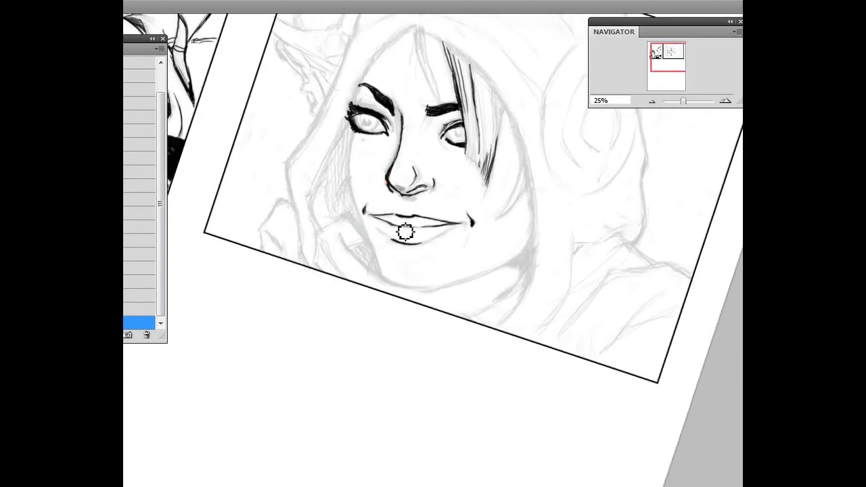
# Add a short accent to the line between the lips and compare the mouth with and without it.
pyautogui.moveTo(392, 222); pyautogui.dragTo(402, 226)
pyautogui.hotkey('ctrl', 'z')
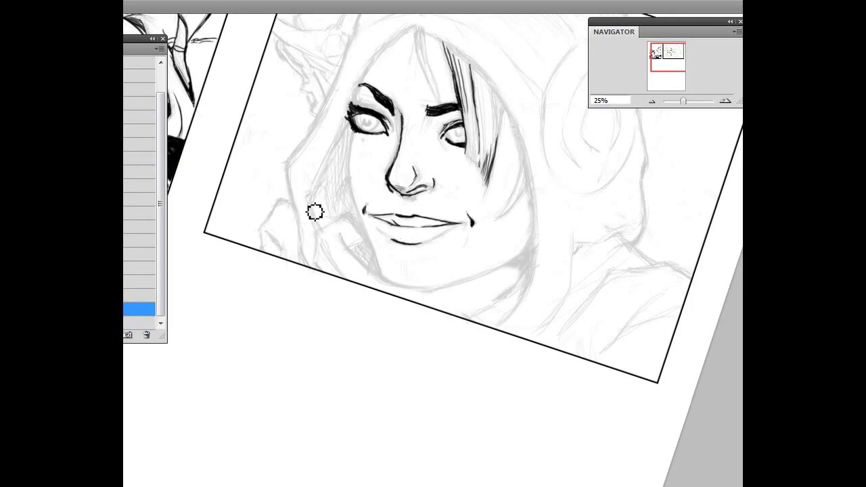
pyautogui.hotkey('ctrl', 'z')
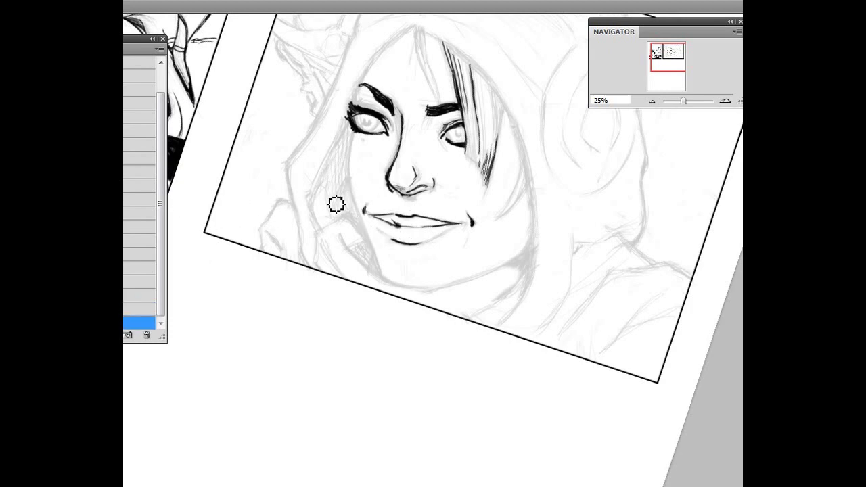
pyautogui.hotkey('ctrl', 'alt', 'z')
pyautogui.hotkey('ctrl', 'alt', 'z')
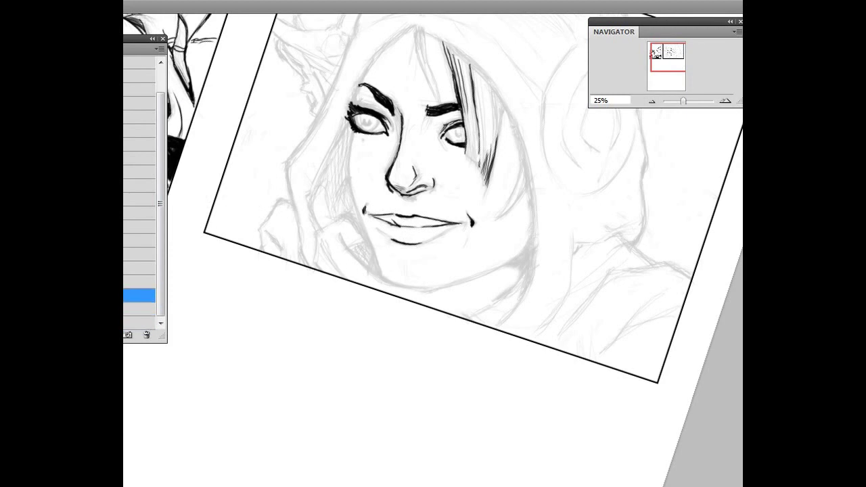
pyautogui.press('r')
pyautogui.moveTo(434, 348)
pyautogui.mouseDown()
pyautogui.moveTo(454, 341)
pyautogui.moveTo(278, 333)
pyautogui.moveTo(280, 248)
pyautogui.mouseUp()
pyautogui.press('r')
pyautogui.moveTo(285, 325)
pyautogui.mouseDown()
pyautogui.moveTo(289, 242)
pyautogui.moveTo(297, 232)
pyautogui.mouseUp()
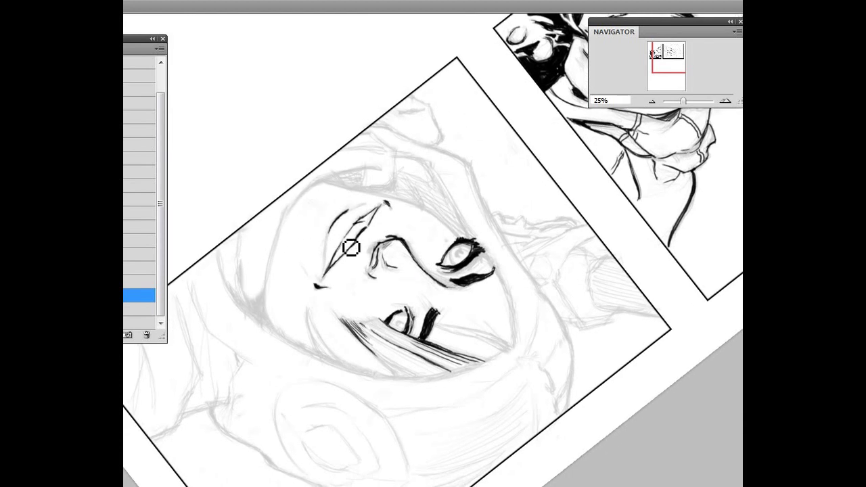
pyautogui.hotkey('ctrl', 'shift', 'z')
pyautogui.hotkey('ctrl', 'shift', 'z')
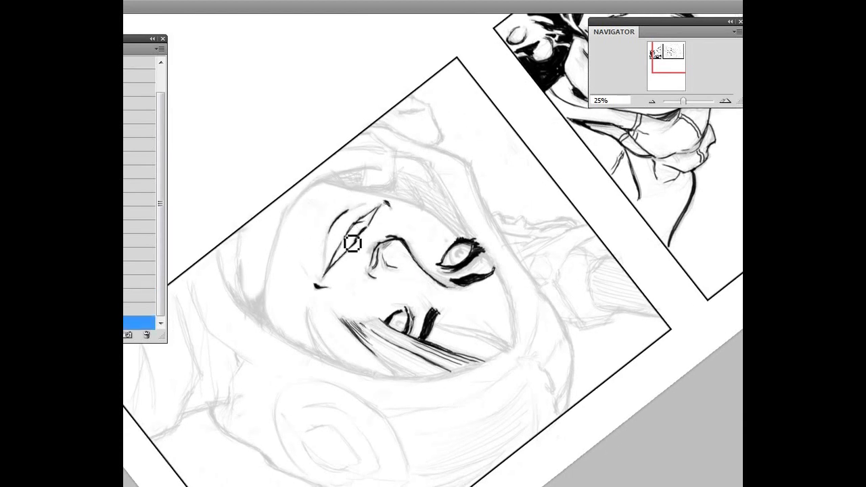
# Ink the cheek contour from the outer corner of the uncovered eye down past the mouth to the chin.
pyautogui.press('r')
pyautogui.moveTo(216, 203)
pyautogui.mouseDown()
pyautogui.moveTo(290, 285)
pyautogui.moveTo(360, 331)
pyautogui.moveTo(360, 297)
pyautogui.mouseUp()
pyautogui.press('space')
pyautogui.moveTo(283, 327); pyautogui.dragTo(340, 308)
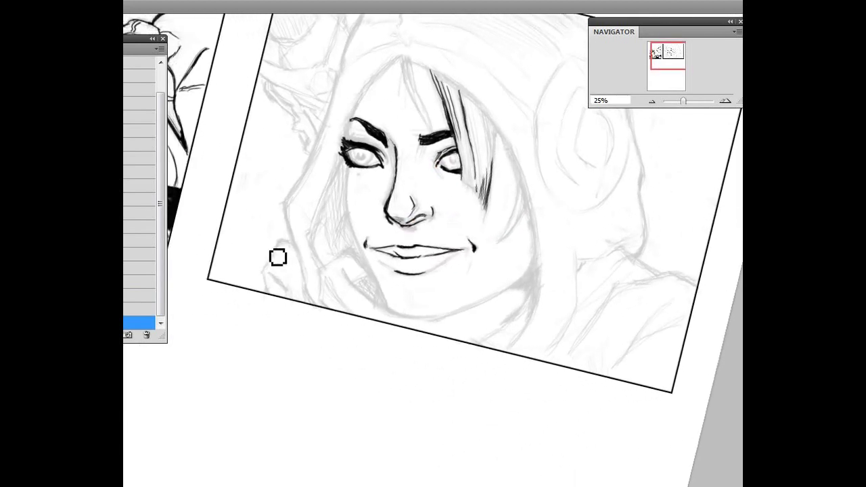
pyautogui.press('r')
pyautogui.moveTo(431, 329)
pyautogui.mouseDown()
pyautogui.moveTo(409, 395)
pyautogui.moveTo(393, 332)
pyautogui.mouseUp()
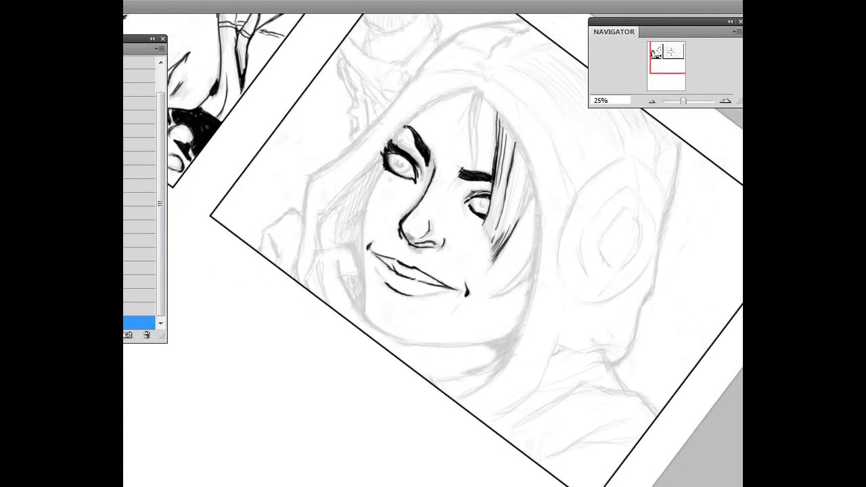
pyautogui.press('r')
pyautogui.moveTo(316, 288)
pyautogui.mouseDown()
pyautogui.moveTo(257, 319)
pyautogui.moveTo(265, 329)
pyautogui.moveTo(274, 318)
pyautogui.mouseUp()
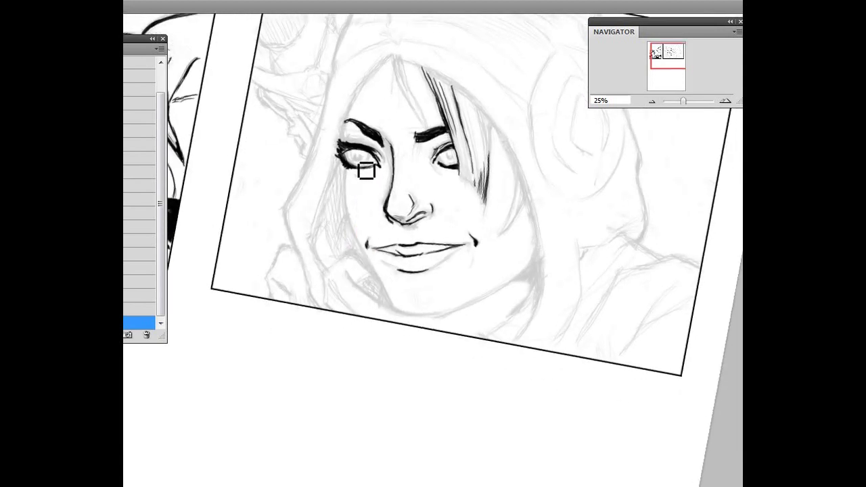
pyautogui.moveTo(346, 168)
pyautogui.mouseDown()
pyautogui.moveTo(360, 241)
pyautogui.moveTo(356, 226)
pyautogui.moveTo(395, 304)
pyautogui.mouseUp()
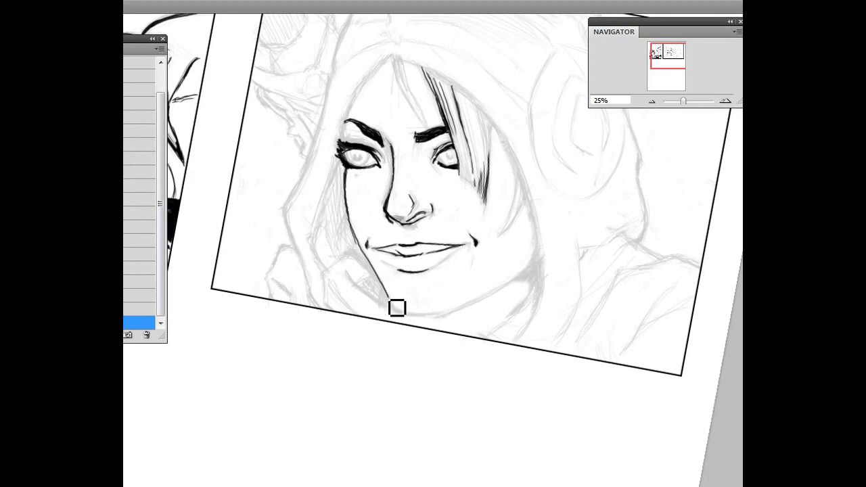
pyautogui.moveTo(357, 228); pyautogui.dragTo(399, 312)
# Ink the long curve under the chin, from outside the cheek contour across and up to the far end of the jaw.
pyautogui.moveTo(469, 415)
pyautogui.mouseDown()
pyautogui.moveTo(299, 348)
pyautogui.moveTo(302, 319)
pyautogui.mouseUp()
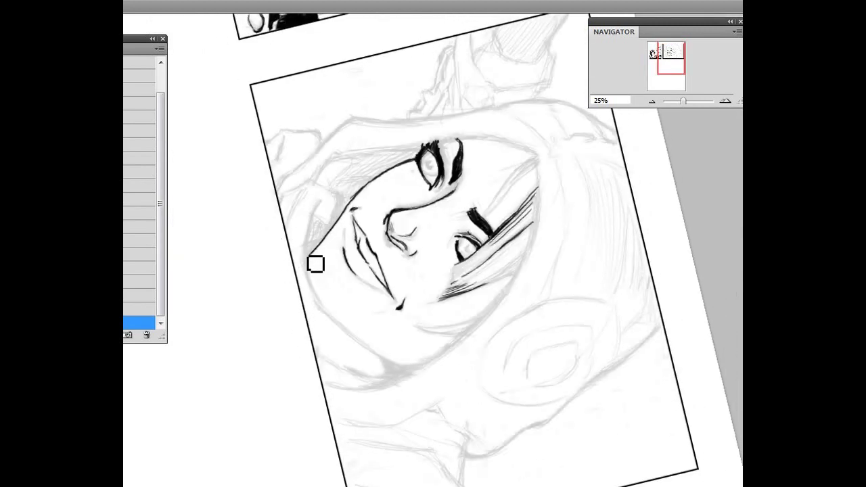
pyautogui.press('r')
pyautogui.moveTo(381, 271)
pyautogui.mouseDown()
pyautogui.moveTo(314, 326)
pyautogui.moveTo(276, 189)
pyautogui.mouseUp()
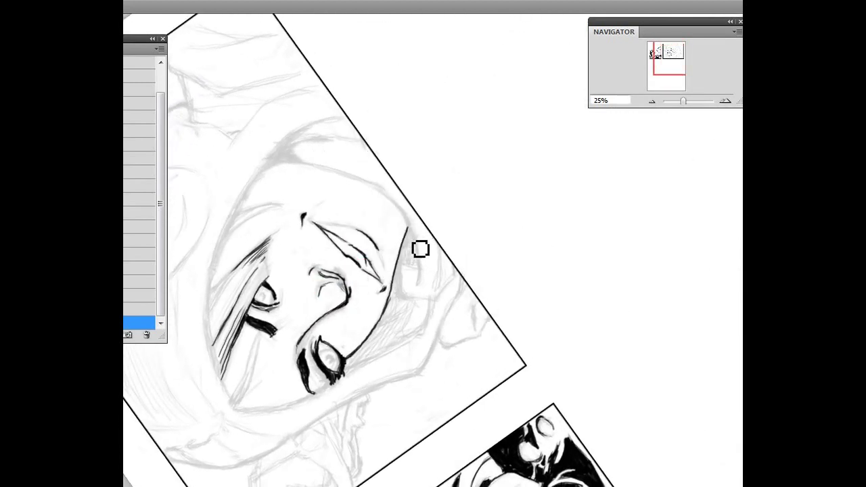
pyautogui.moveTo(395, 205); pyautogui.dragTo(413, 232)
pyautogui.press('r')
pyautogui.moveTo(383, 197)
pyautogui.mouseDown()
pyautogui.moveTo(363, 362)
pyautogui.moveTo(276, 235)
pyautogui.moveTo(349, 166)
pyautogui.mouseUp()
pyautogui.moveTo(264, 330)
pyautogui.mouseDown()
pyautogui.moveTo(271, 246)
pyautogui.moveTo(272, 259)
pyautogui.mouseUp()
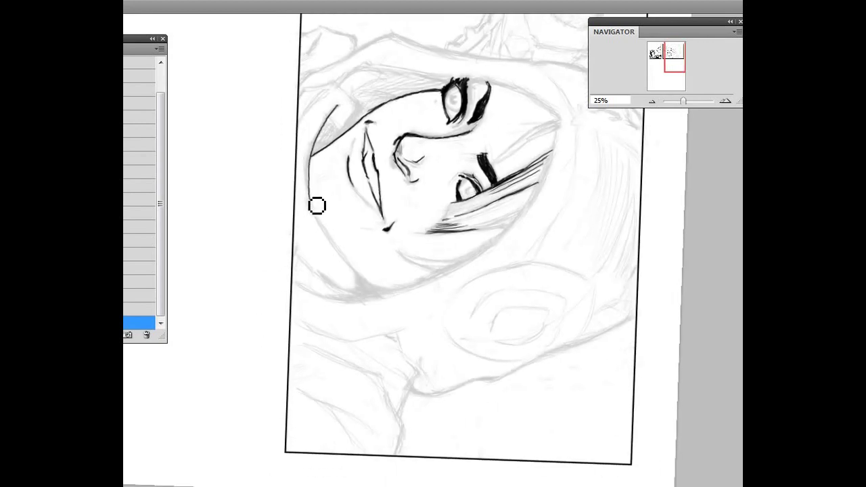
pyautogui.moveTo(321, 221); pyautogui.dragTo(381, 298)
# Ink the hood's inner edge along the far cheek and down past the end of the jawline.
pyautogui.moveTo(238, 213)
pyautogui.mouseDown()
pyautogui.moveTo(312, 280)
pyautogui.moveTo(349, 295)
pyautogui.moveTo(318, 250)
pyautogui.mouseUp()
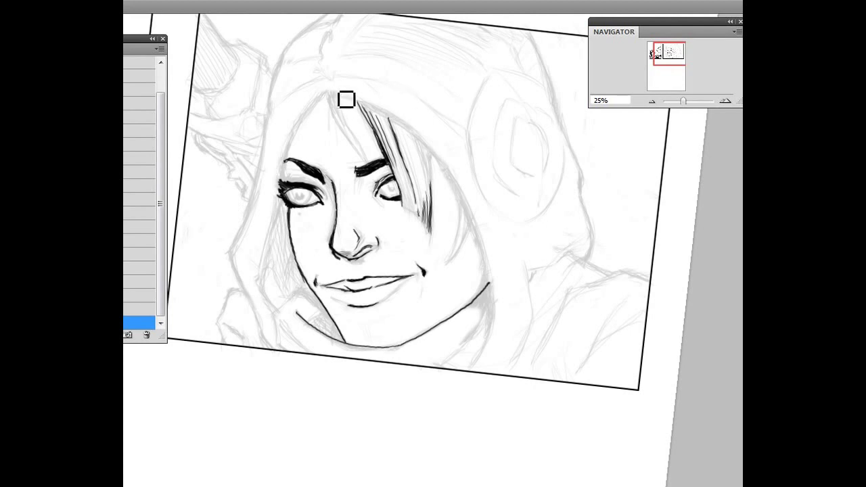
pyautogui.moveTo(458, 191)
pyautogui.mouseDown()
pyautogui.moveTo(495, 268)
pyautogui.moveTo(496, 332)
pyautogui.mouseUp()
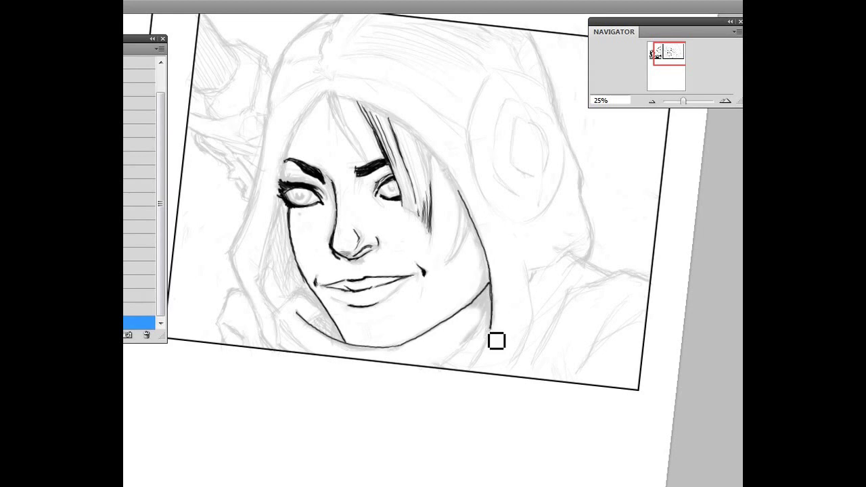
pyautogui.moveTo(498, 291); pyautogui.dragTo(494, 328)
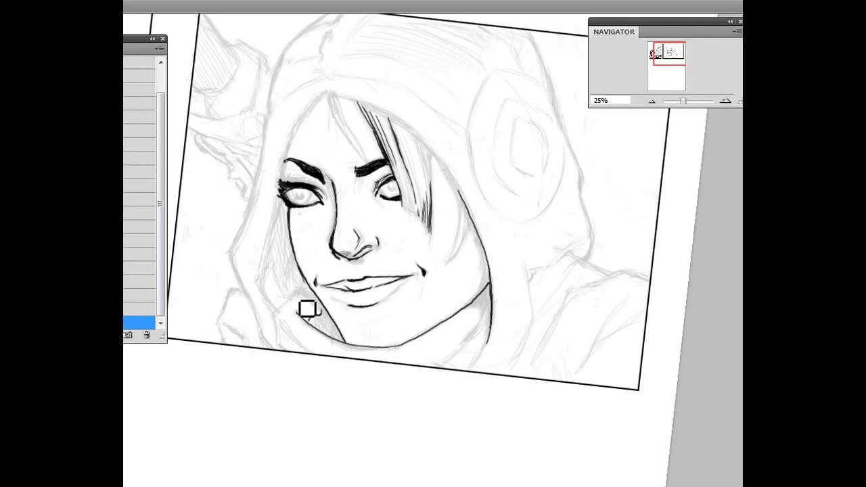
# Fill the small shadow beside the chin with black and hatch its upper end along the cheek contour.
pyautogui.moveTo(247, 239); pyautogui.dragTo(298, 164)
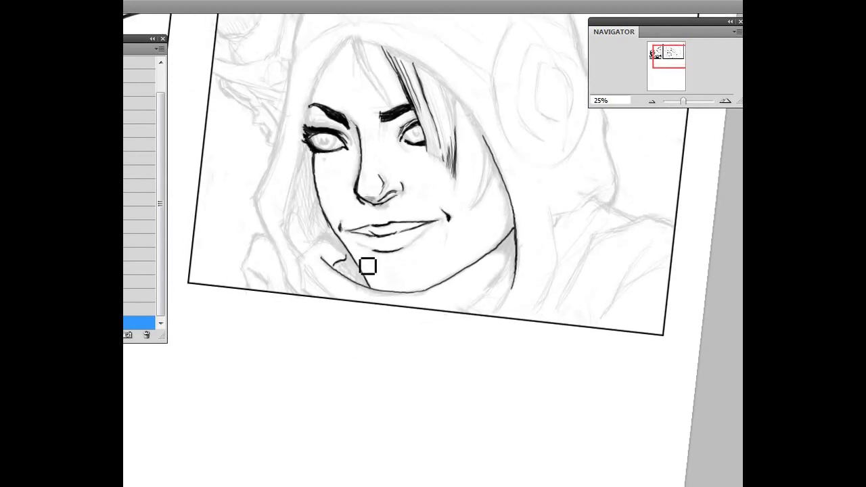
pyautogui.moveTo(362, 274); pyautogui.dragTo(372, 290)
pyautogui.moveTo(329, 246)
pyautogui.mouseDown()
pyautogui.moveTo(355, 264)
pyautogui.moveTo(344, 245)
pyautogui.mouseUp()
# Ink the hood opening's edge from its peak past the uncovered eye and down around the shadow beside the cheek.
pyautogui.moveTo(254, 232); pyautogui.dragTo(337, 273)
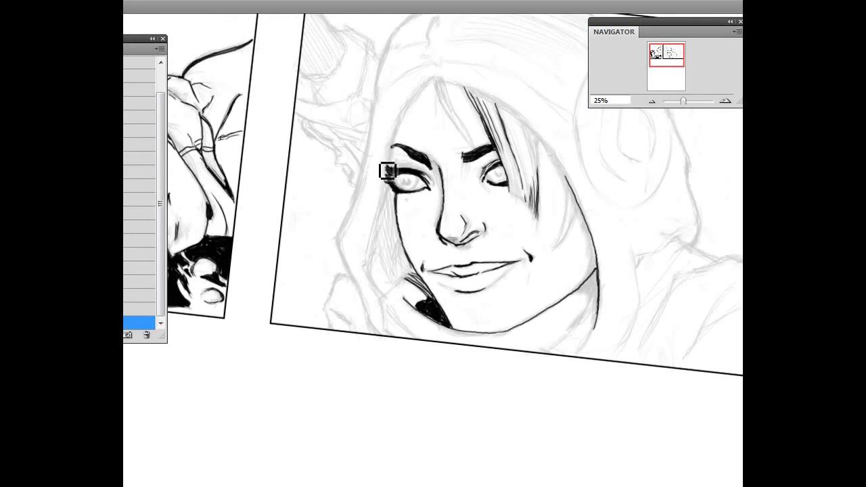
pyautogui.press('r')
pyautogui.moveTo(432, 348)
pyautogui.mouseDown()
pyautogui.moveTo(395, 366)
pyautogui.moveTo(245, 217)
pyautogui.mouseUp()
pyautogui.moveTo(312, 251)
pyautogui.mouseDown()
pyautogui.moveTo(326, 195)
pyautogui.moveTo(413, 205)
pyautogui.moveTo(462, 292)
pyautogui.moveTo(471, 351)
pyautogui.mouseUp()
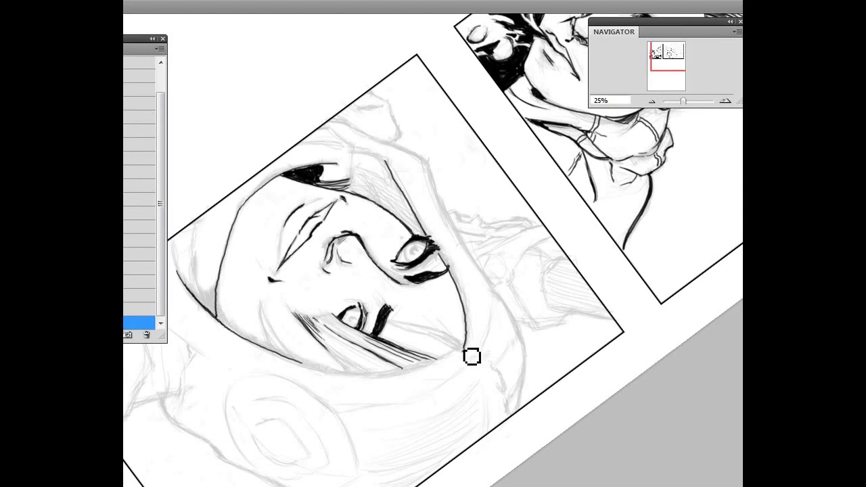
pyautogui.press('r')
pyautogui.moveTo(255, 180)
pyautogui.mouseDown()
pyautogui.moveTo(272, 203)
pyautogui.moveTo(327, 159)
pyautogui.mouseUp()
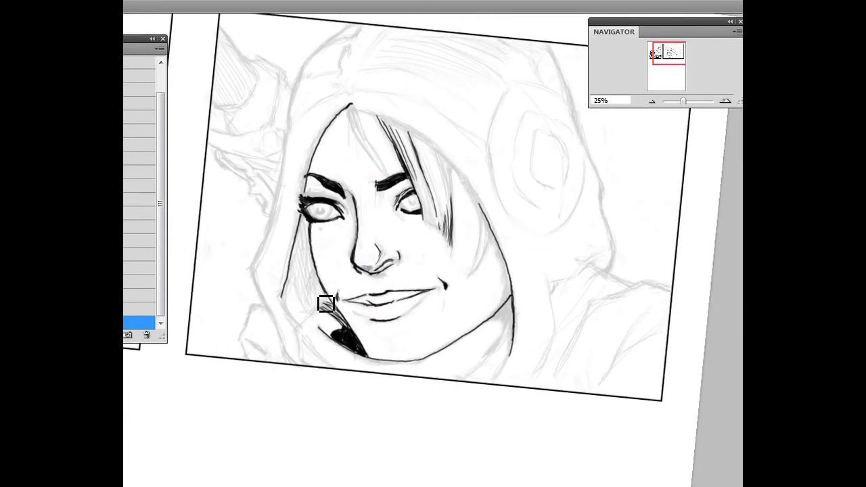
pyautogui.moveTo(325, 354); pyautogui.dragTo(356, 296)
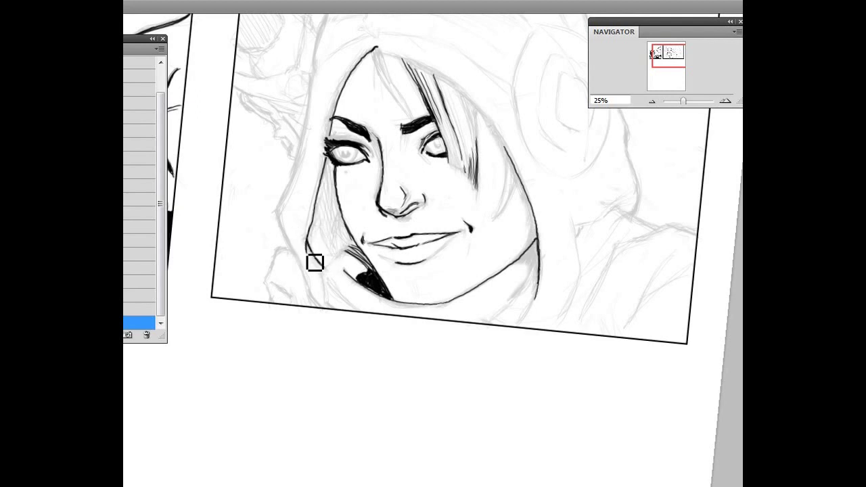
# Blacken the wedge below the outer corner of the uncovered eye and thicken the cheek contour beneath it.
pyautogui.moveTo(275, 203); pyautogui.dragTo(325, 266)
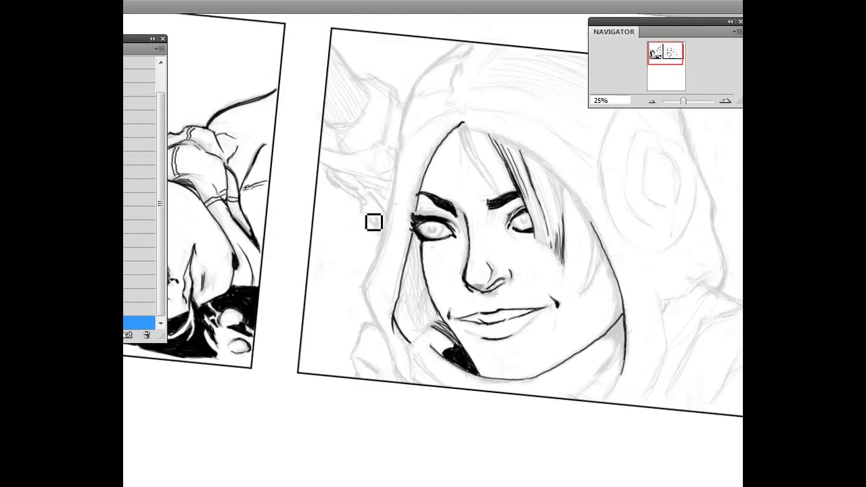
pyautogui.moveTo(318, 282); pyautogui.dragTo(303, 217)
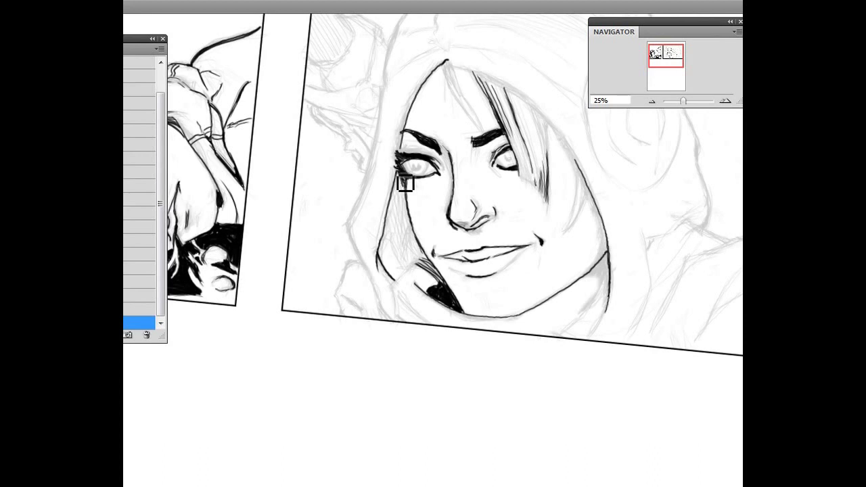
pyautogui.moveTo(402, 190); pyautogui.dragTo(407, 197)
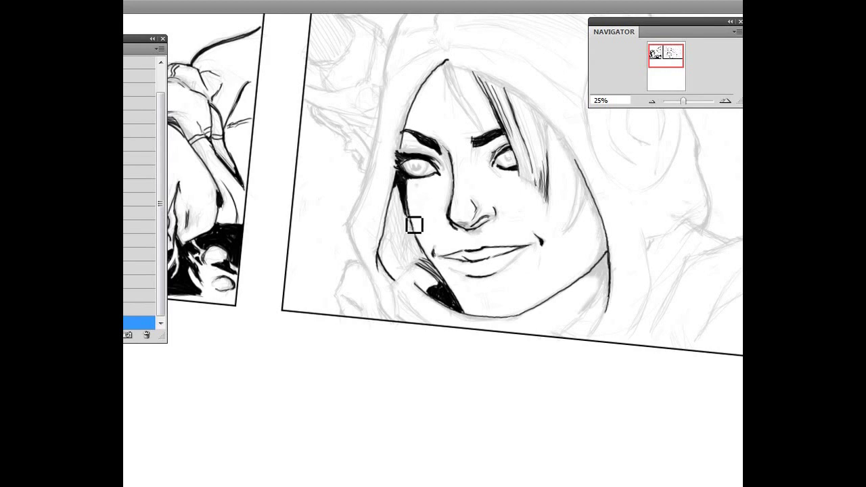
pyautogui.moveTo(416, 230)
pyautogui.mouseDown()
pyautogui.moveTo(413, 220)
pyautogui.moveTo(432, 263)
pyautogui.moveTo(411, 220)
pyautogui.mouseUp()
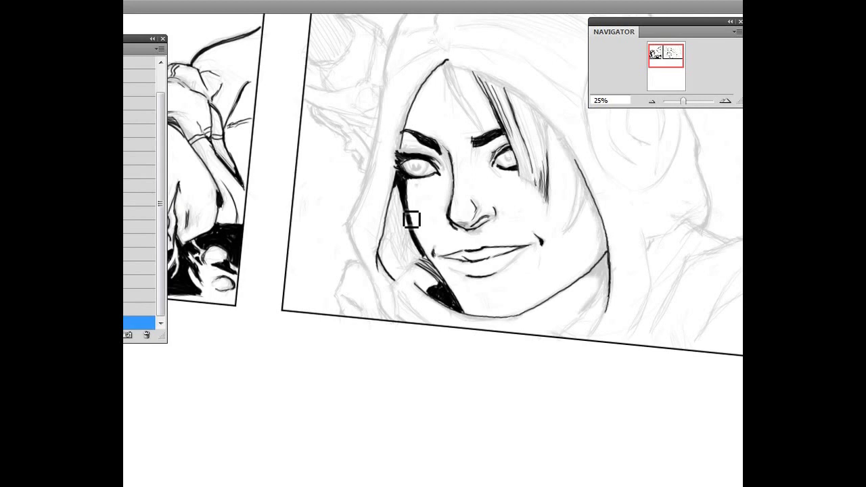
# Fill the shadow inside the hood beside the cheek with black, following the hood edge down to its lower tip.
pyautogui.moveTo(397, 179)
pyautogui.mouseDown()
pyautogui.moveTo(409, 174)
pyautogui.moveTo(400, 183)
pyautogui.moveTo(403, 214)
pyautogui.mouseUp()
pyautogui.moveTo(403, 191)
pyautogui.mouseDown()
pyautogui.moveTo(395, 231)
pyautogui.moveTo(407, 195)
pyautogui.moveTo(400, 224)
pyautogui.moveTo(410, 216)
pyautogui.moveTo(400, 221)
pyautogui.moveTo(401, 245)
pyautogui.mouseUp()
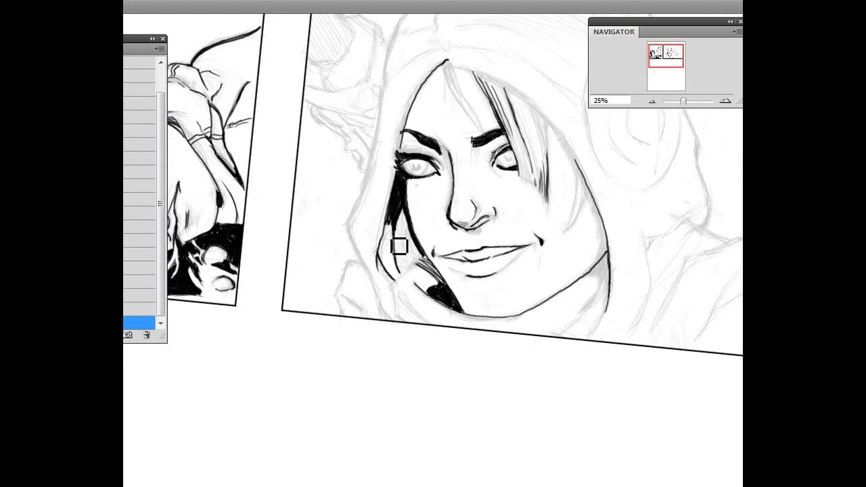
pyautogui.moveTo(393, 257)
pyautogui.mouseDown()
pyautogui.moveTo(394, 227)
pyautogui.moveTo(388, 250)
pyautogui.mouseUp()
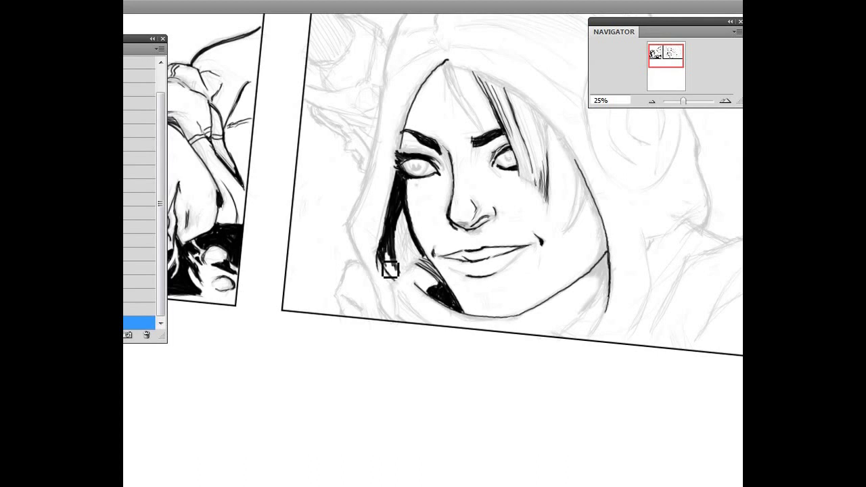
pyautogui.moveTo(394, 264); pyautogui.dragTo(400, 284)
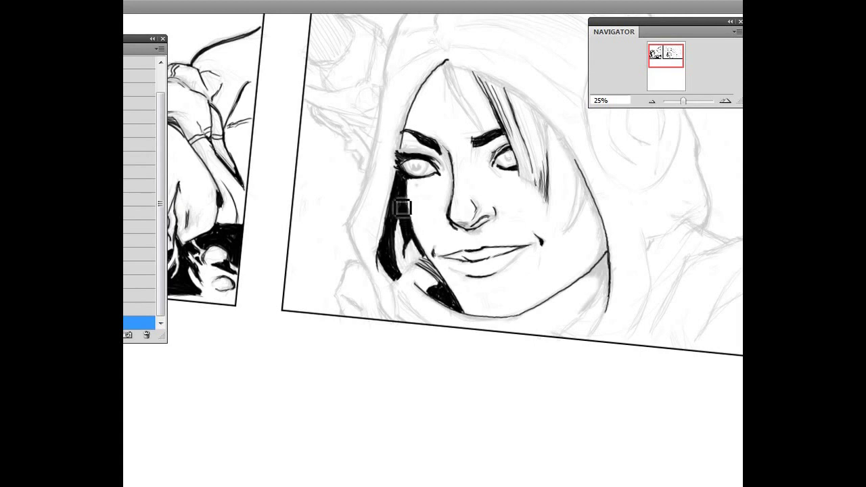
# Step back through the hood shadow strokes to compare, and restore all but the latest ones along the cheek.
pyautogui.hotkey('ctrl', 'alt', 'z')
pyautogui.hotkey('ctrl', 'alt', 'z')
pyautogui.hotkey('ctrl', 'alt', 'z')
pyautogui.hotkey('ctrl', 'alt', 'z')
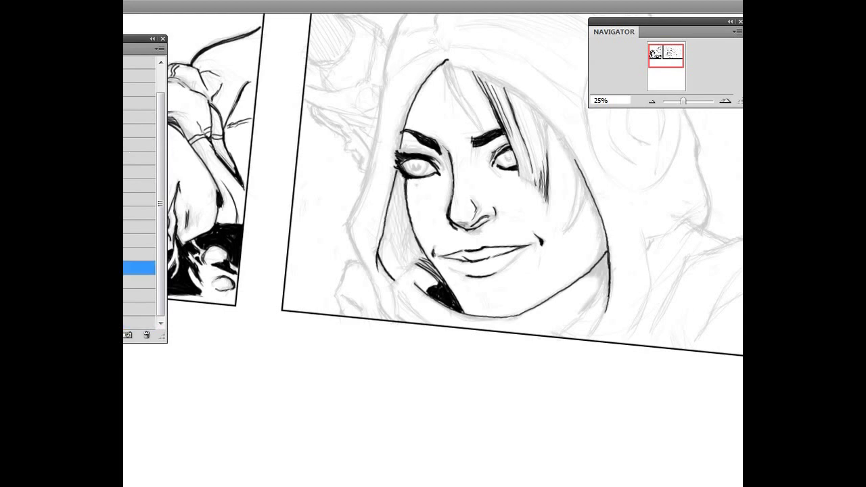
pyautogui.hotkey('ctrl', 'shift', 'z')
pyautogui.hotkey('ctrl', 'shift', 'z')
pyautogui.hotkey('shift', 'ctrl', 'z')
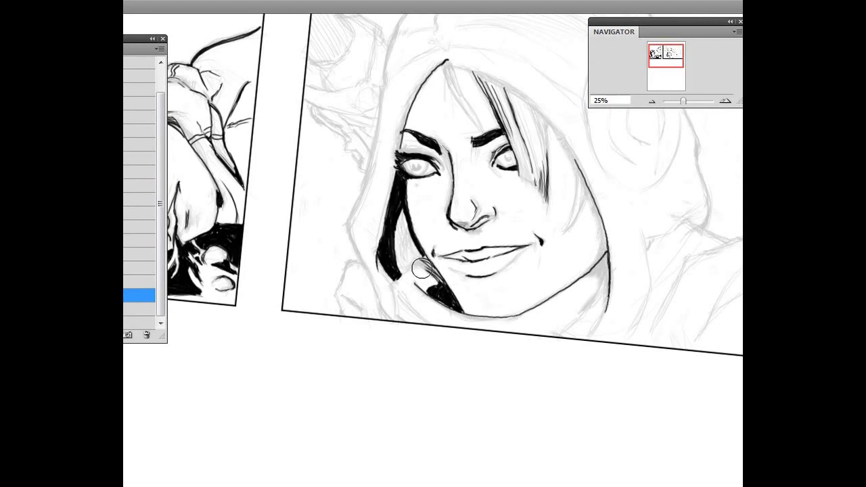
# Erase the hatching above the black shadow beside the chin and ink the curved shape's edge there.
pyautogui.moveTo(425, 264); pyautogui.dragTo(432, 271)
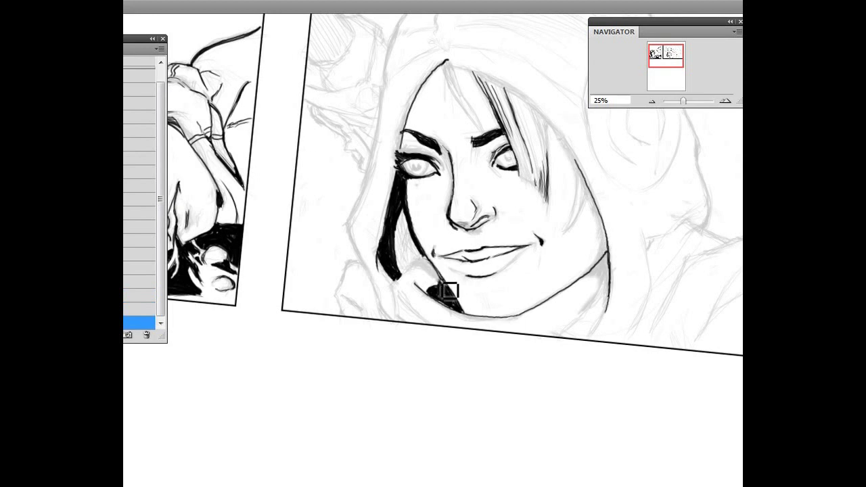
pyautogui.press('r')
pyautogui.moveTo(472, 355); pyautogui.dragTo(305, 354)
pyautogui.press('space')
pyautogui.moveTo(279, 303); pyautogui.dragTo(258, 229)
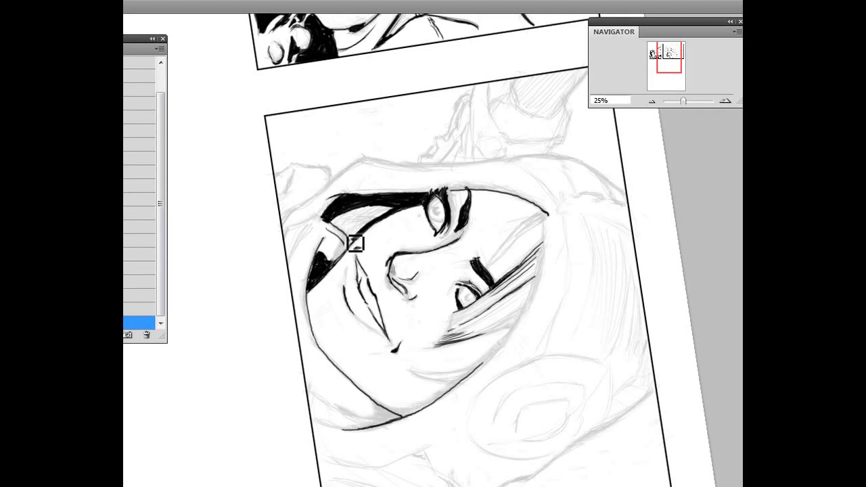
# Fill the remaining gaps in the hood shadow beside the cheek and in the shadow beside the chin with solid black.
pyautogui.press('r')
pyautogui.moveTo(228, 241)
pyautogui.mouseDown()
pyautogui.moveTo(305, 329)
pyautogui.moveTo(318, 332)
pyautogui.mouseUp()
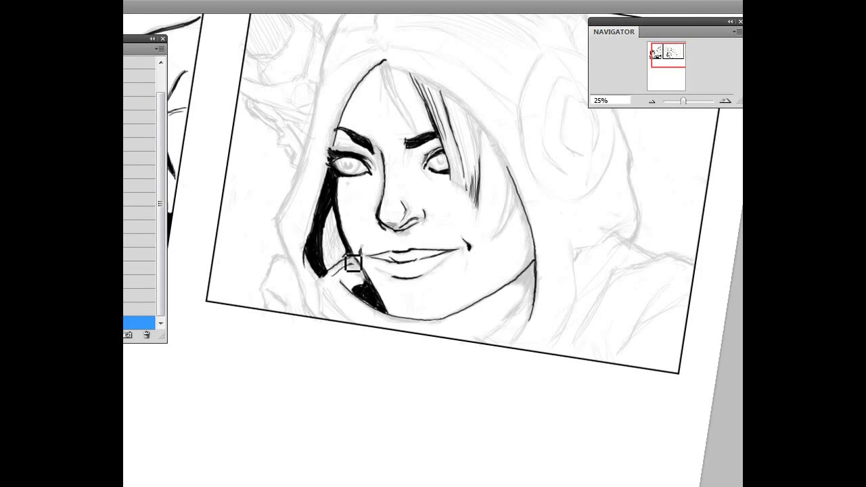
pyautogui.moveTo(350, 262); pyautogui.dragTo(345, 236)
pyautogui.moveTo(330, 230)
pyautogui.mouseDown()
pyautogui.moveTo(331, 261)
pyautogui.moveTo(342, 255)
pyautogui.moveTo(331, 274)
pyautogui.moveTo(346, 260)
pyautogui.mouseUp()
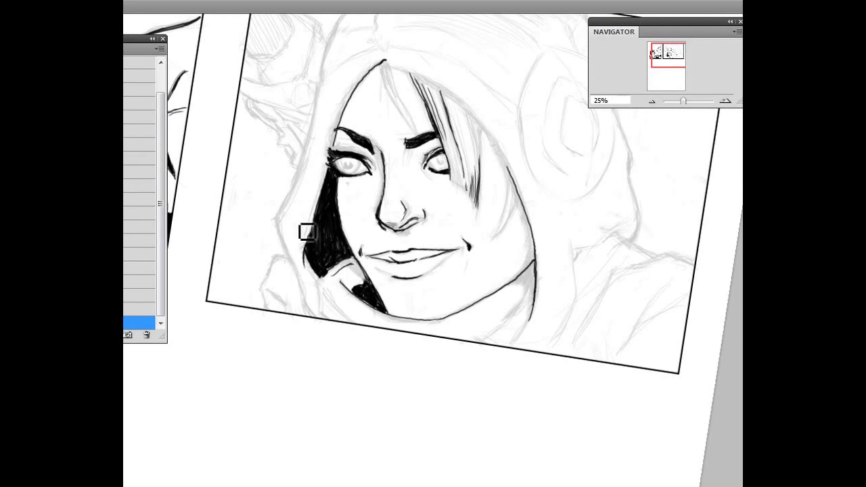
pyautogui.moveTo(317, 323); pyautogui.dragTo(293, 275)
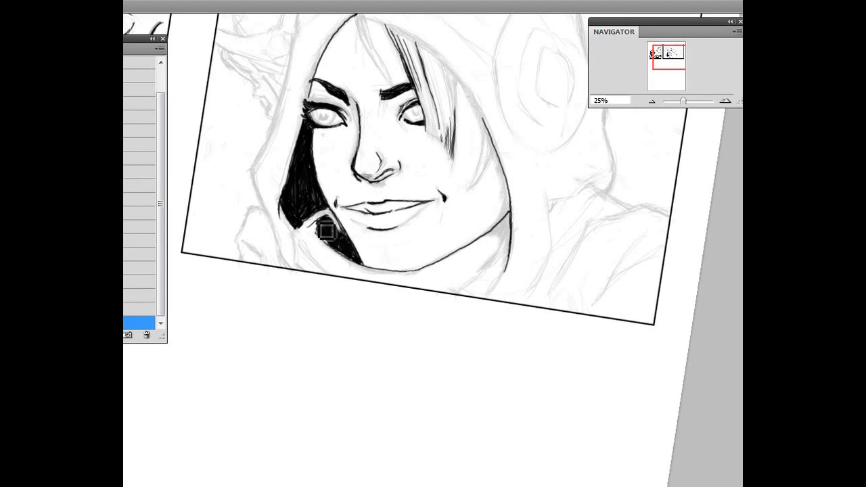
pyautogui.moveTo(339, 235)
pyautogui.mouseDown()
pyautogui.moveTo(311, 228)
pyautogui.moveTo(298, 215)
pyautogui.moveTo(306, 215)
pyautogui.mouseUp()
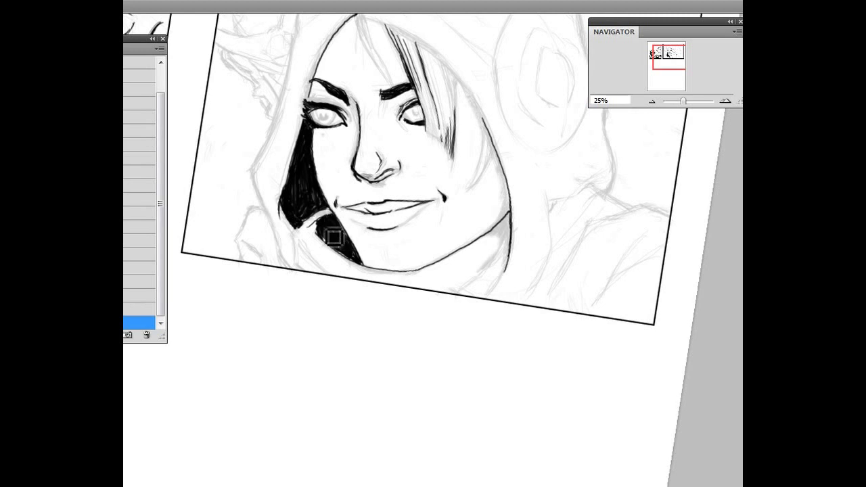
# Ink the inner fold line of the cloth beside the chin shadow, down to the lower panel border.
pyautogui.press('r')
pyautogui.moveTo(457, 341)
pyautogui.mouseDown()
pyautogui.moveTo(348, 369)
pyautogui.moveTo(290, 292)
pyautogui.mouseUp()
pyautogui.moveTo(376, 184)
pyautogui.mouseDown()
pyautogui.moveTo(377, 205)
pyautogui.moveTo(387, 194)
pyautogui.moveTo(383, 208)
pyautogui.moveTo(372, 194)
pyautogui.moveTo(379, 206)
pyautogui.mouseUp()
pyautogui.press('r')
pyautogui.moveTo(236, 209)
pyautogui.mouseDown()
pyautogui.moveTo(270, 273)
pyautogui.moveTo(310, 300)
pyautogui.moveTo(317, 223)
pyautogui.mouseUp()
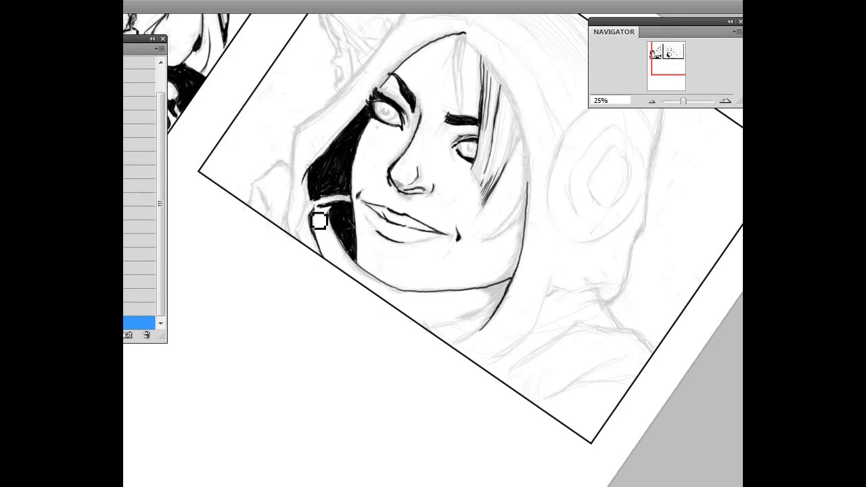
# Ink the outer edge of the cloth fold and a second inner fold line beside the chin shadow, down to the panel border.
pyautogui.moveTo(226, 270)
pyautogui.mouseDown()
pyautogui.moveTo(284, 316)
pyautogui.moveTo(295, 313)
pyautogui.mouseUp()
pyautogui.press('r')
pyautogui.moveTo(285, 282)
pyautogui.mouseDown()
pyautogui.moveTo(251, 309)
pyautogui.moveTo(262, 291)
pyautogui.mouseUp()
pyautogui.moveTo(384, 218); pyautogui.dragTo(373, 269)
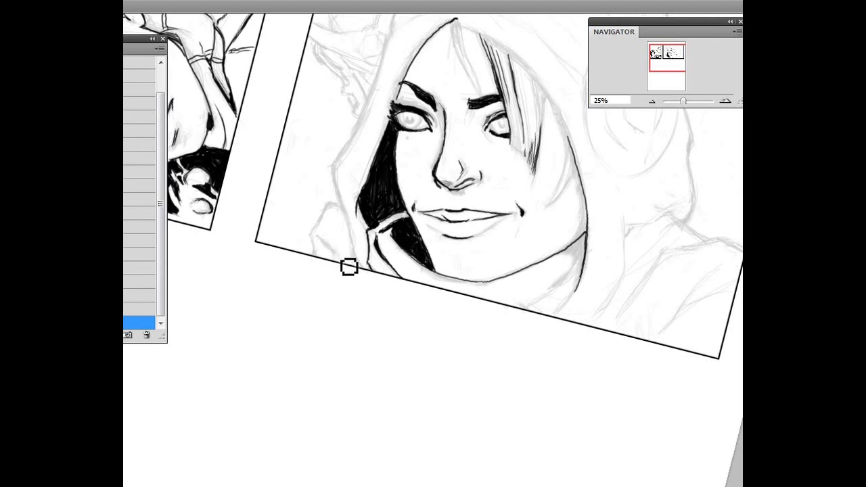
pyautogui.press('r')
pyautogui.moveTo(407, 287)
pyautogui.mouseDown()
pyautogui.moveTo(373, 375)
pyautogui.moveTo(378, 277)
pyautogui.mouseUp()
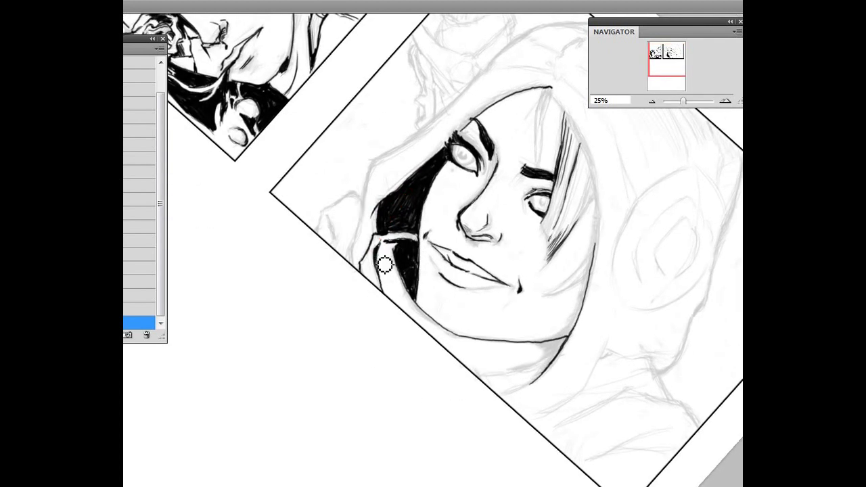
pyautogui.moveTo(386, 270); pyautogui.dragTo(397, 302)
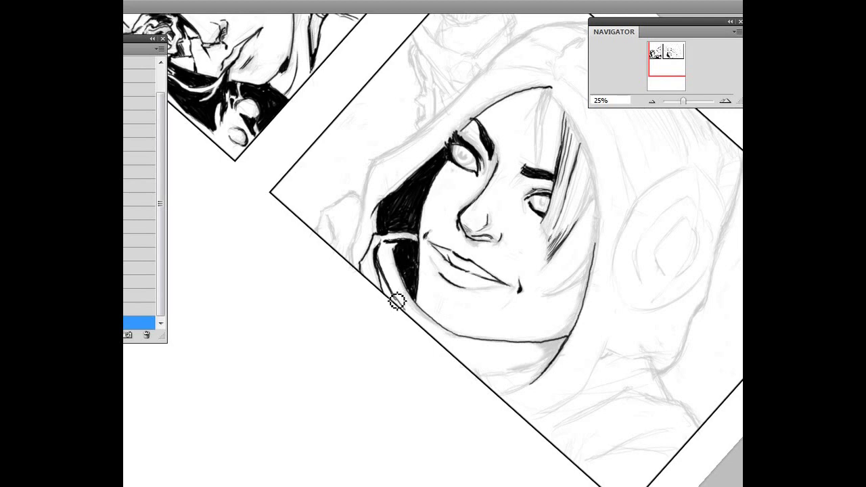
# Draw a shadow boundary line from below the shaded-side eye, around the nose and across the lips to the chin.
pyautogui.press('r')
pyautogui.moveTo(265, 263)
pyautogui.mouseDown()
pyautogui.moveTo(295, 306)
pyautogui.moveTo(297, 285)
pyautogui.moveTo(302, 304)
pyautogui.mouseUp()
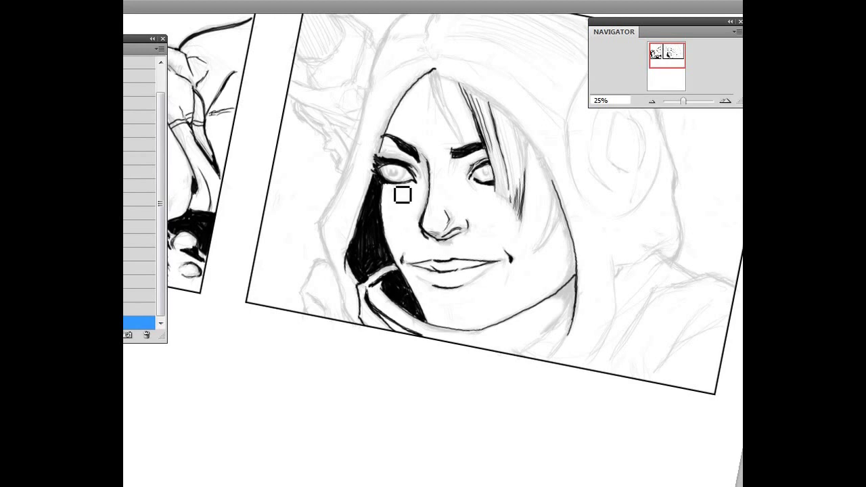
pyautogui.moveTo(393, 185)
pyautogui.mouseDown()
pyautogui.moveTo(431, 216)
pyautogui.moveTo(430, 202)
pyautogui.moveTo(441, 214)
pyautogui.moveTo(434, 218)
pyautogui.moveTo(454, 221)
pyautogui.moveTo(487, 255)
pyautogui.mouseUp()
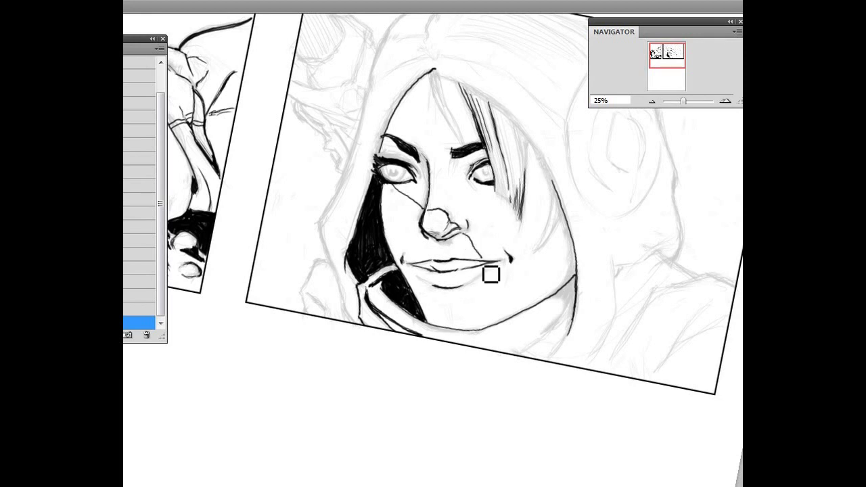
pyautogui.moveTo(494, 283); pyautogui.dragTo(507, 327)
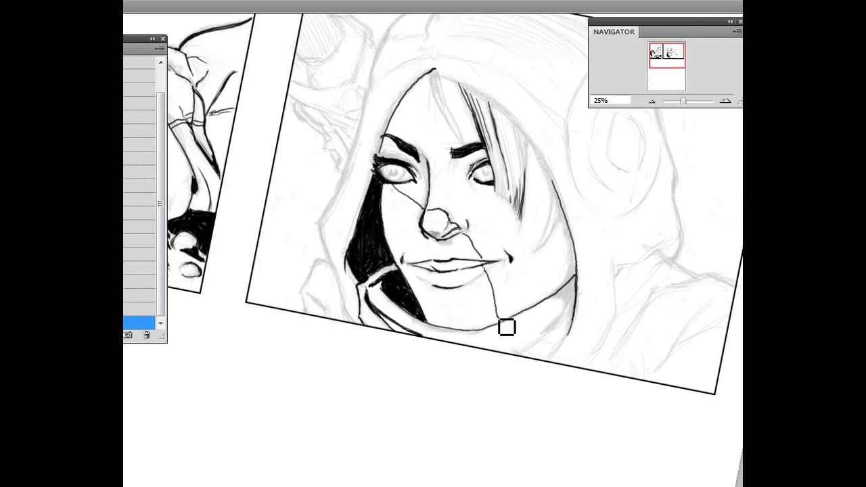
# Blacken the area around the eye beside the hood shadow, from the eyebrow down to the bridge of the nose.
pyautogui.moveTo(302, 190); pyautogui.dragTo(333, 229)
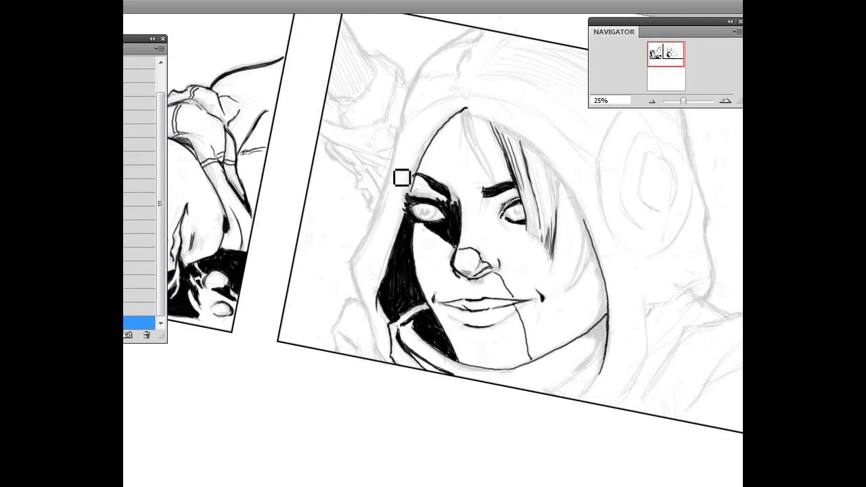
pyautogui.press('r')
pyautogui.moveTo(484, 313); pyautogui.dragTo(444, 366)
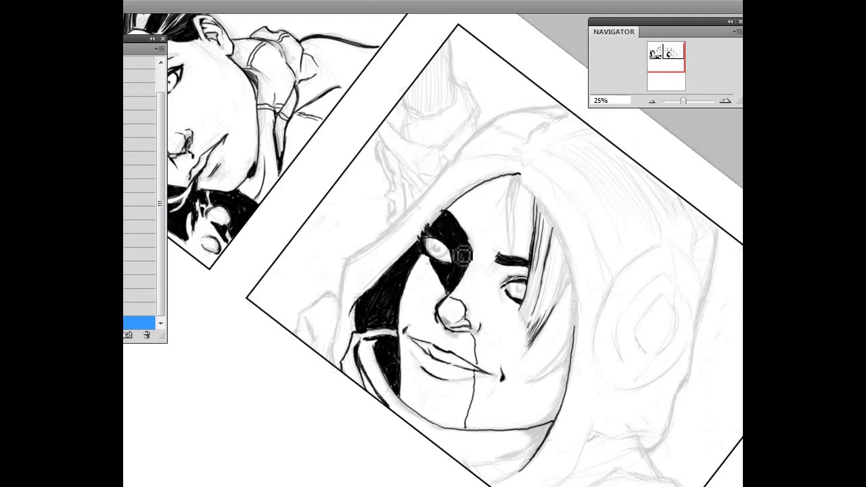
# Extend the black over the forehead to the hood's peak, with a straight edge running down to the nose.
pyautogui.press('r')
pyautogui.moveTo(527, 348); pyautogui.dragTo(328, 262)
pyautogui.press('space')
pyautogui.moveTo(270, 295)
pyautogui.mouseDown()
pyautogui.moveTo(420, 222)
pyautogui.moveTo(379, 298)
pyautogui.moveTo(406, 203)
pyautogui.moveTo(431, 155)
pyautogui.mouseUp()
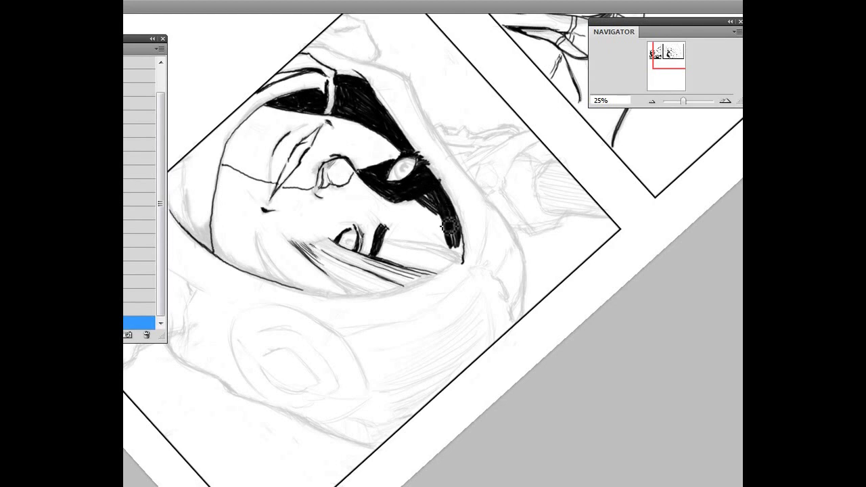
pyautogui.moveTo(424, 216)
pyautogui.mouseDown()
pyautogui.moveTo(404, 208)
pyautogui.moveTo(454, 243)
pyautogui.moveTo(415, 219)
pyautogui.moveTo(427, 224)
pyautogui.moveTo(412, 207)
pyautogui.moveTo(454, 238)
pyautogui.moveTo(423, 206)
pyautogui.moveTo(455, 224)
pyautogui.moveTo(438, 200)
pyautogui.moveTo(453, 250)
pyautogui.mouseUp()
pyautogui.moveTo(414, 218)
pyautogui.mouseDown()
pyautogui.moveTo(451, 251)
pyautogui.moveTo(425, 228)
pyautogui.mouseUp()
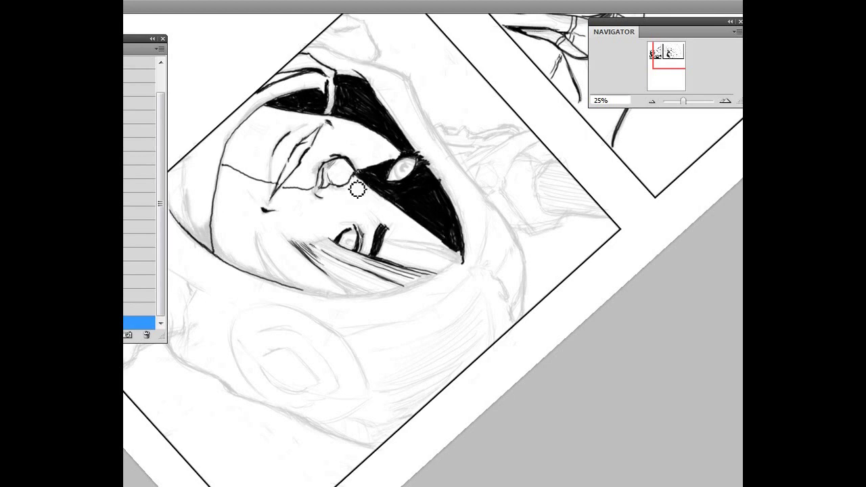
pyautogui.moveTo(359, 194)
pyautogui.mouseDown()
pyautogui.moveTo(404, 220)
pyautogui.moveTo(373, 189)
pyautogui.moveTo(447, 253)
pyautogui.moveTo(393, 204)
pyautogui.mouseUp()
# Cover the eye beside the hood shadow with black, merging it into the forehead shadow.
pyautogui.press('r')
pyautogui.moveTo(533, 323)
pyautogui.mouseDown()
pyautogui.moveTo(276, 248)
pyautogui.moveTo(338, 169)
pyautogui.moveTo(231, 207)
pyautogui.moveTo(268, 125)
pyautogui.mouseUp()
pyautogui.moveTo(321, 195); pyautogui.dragTo(308, 208)
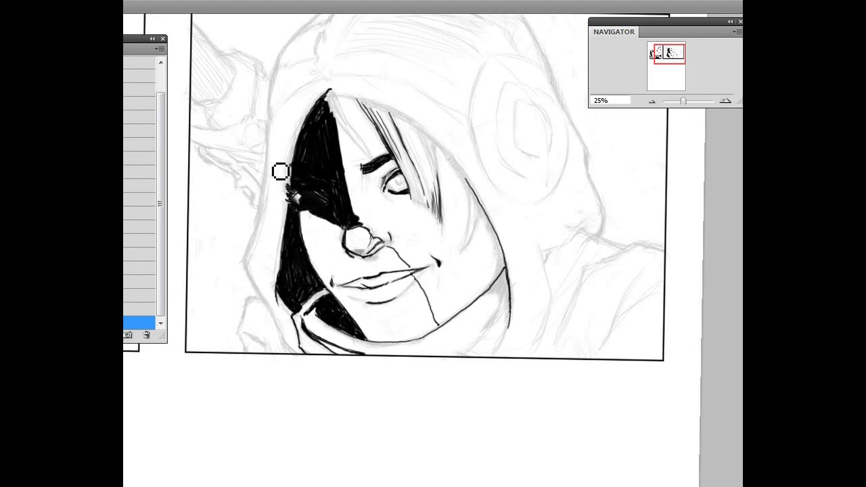
# Fill the forehead above the other eyebrow with black, on both sides of the narrow light hair strand.
pyautogui.moveTo(415, 253); pyautogui.dragTo(405, 98)
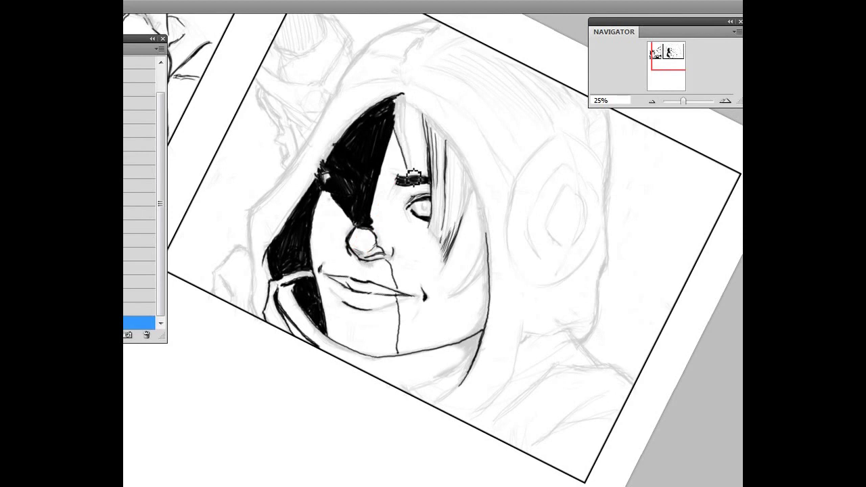
pyautogui.moveTo(412, 123); pyautogui.dragTo(418, 173)
pyautogui.moveTo(413, 112); pyautogui.dragTo(424, 119)
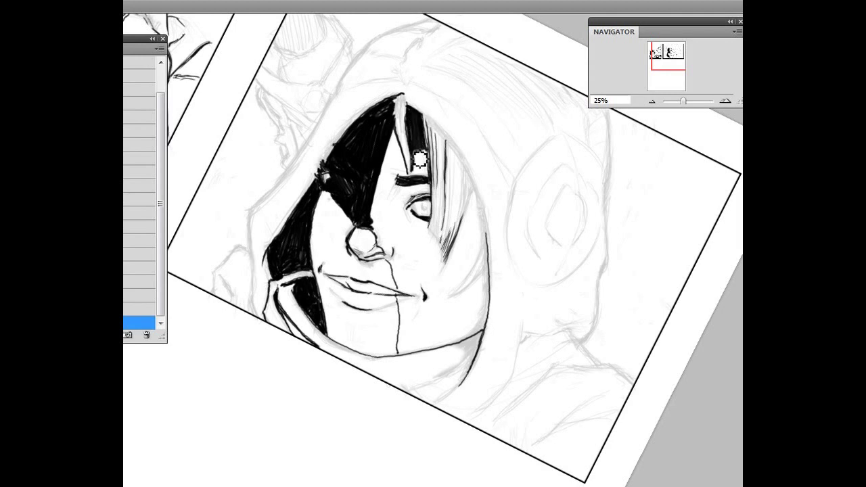
pyautogui.moveTo(425, 144)
pyautogui.mouseDown()
pyautogui.moveTo(433, 184)
pyautogui.moveTo(431, 158)
pyautogui.moveTo(421, 155)
pyautogui.moveTo(423, 189)
pyautogui.moveTo(422, 165)
pyautogui.moveTo(405, 146)
pyautogui.moveTo(402, 160)
pyautogui.moveTo(394, 136)
pyautogui.moveTo(395, 150)
pyautogui.moveTo(405, 168)
pyautogui.moveTo(398, 134)
pyautogui.moveTo(413, 184)
pyautogui.moveTo(399, 109)
pyautogui.mouseUp()
pyautogui.moveTo(529, 272); pyautogui.dragTo(460, 345)
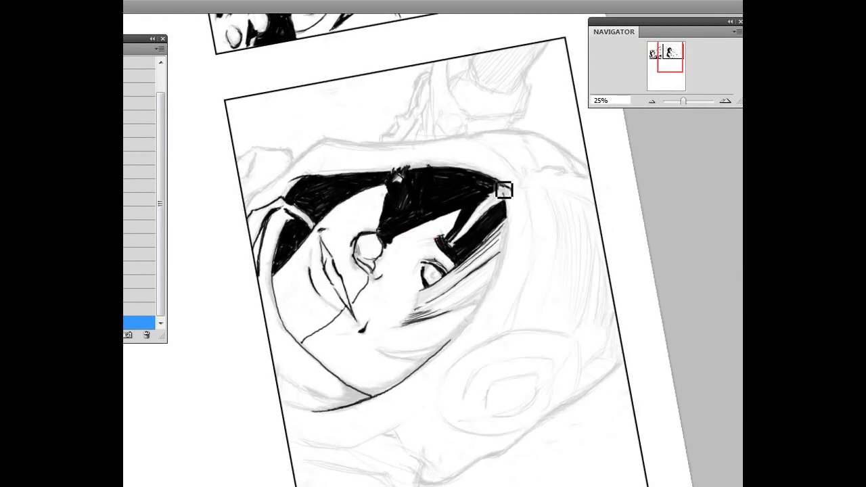
# Ink the hood opening's edge from its peak along the hair, undoing the first stroke and redrawing it.
pyautogui.moveTo(506, 197); pyautogui.dragTo(510, 230)
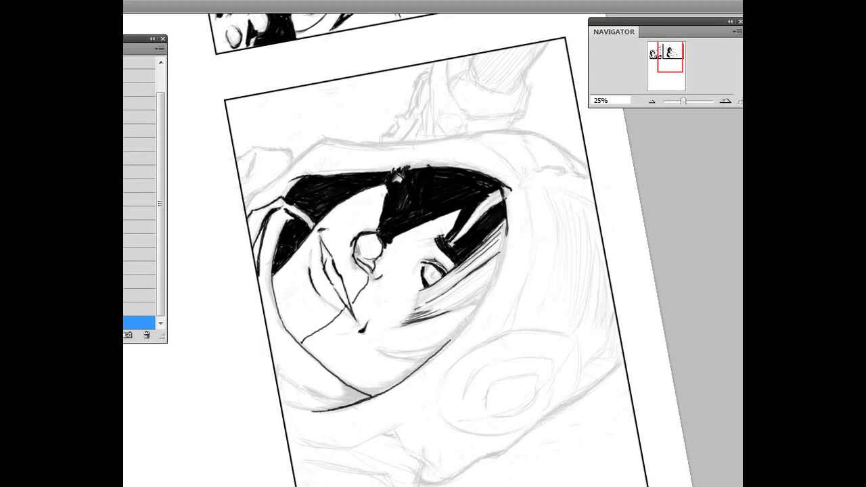
pyautogui.click(139, 282)
pyautogui.moveTo(509, 201); pyautogui.dragTo(511, 255)
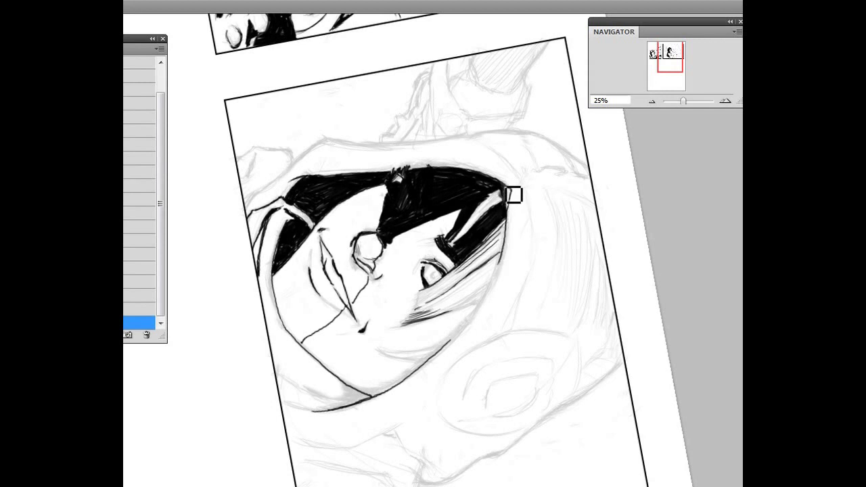
pyautogui.moveTo(513, 195); pyautogui.dragTo(512, 201)
# Blacken the light hair strand on the forehead and the area between the other eye and the side of the nose.
pyautogui.press('r')
pyautogui.moveTo(252, 204); pyautogui.dragTo(311, 317)
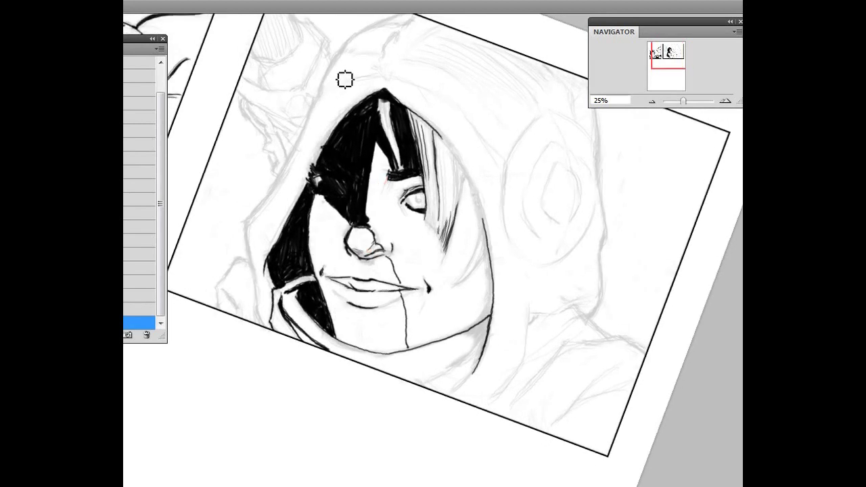
pyautogui.moveTo(385, 120)
pyautogui.mouseDown()
pyautogui.moveTo(392, 138)
pyautogui.moveTo(387, 115)
pyautogui.moveTo(388, 130)
pyautogui.mouseUp()
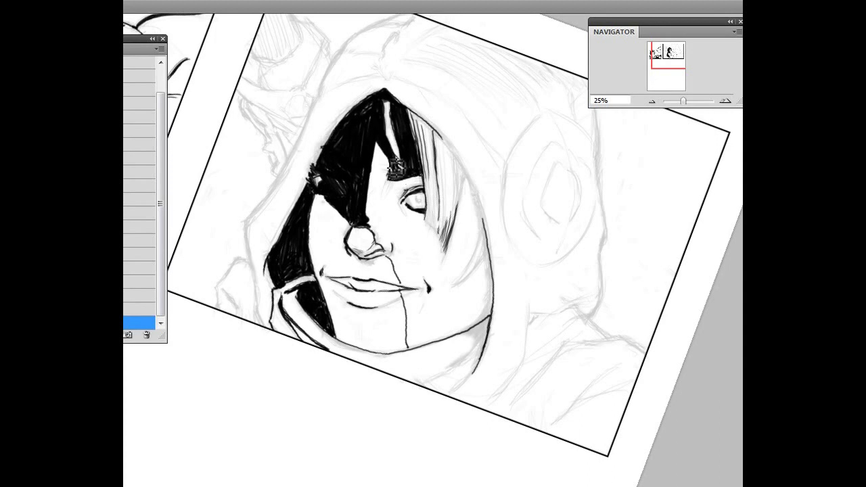
pyautogui.moveTo(404, 173)
pyautogui.mouseDown()
pyautogui.moveTo(390, 134)
pyautogui.moveTo(400, 146)
pyautogui.moveTo(391, 119)
pyautogui.moveTo(399, 114)
pyautogui.mouseUp()
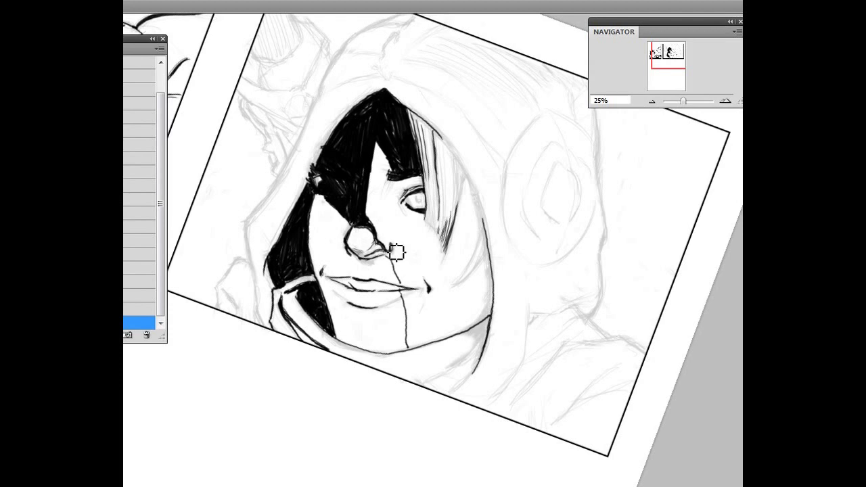
pyautogui.moveTo(394, 252)
pyautogui.mouseDown()
pyautogui.moveTo(378, 191)
pyautogui.moveTo(394, 245)
pyautogui.moveTo(370, 186)
pyautogui.moveTo(392, 241)
pyautogui.moveTo(367, 214)
pyautogui.moveTo(382, 233)
pyautogui.moveTo(375, 183)
pyautogui.moveTo(378, 192)
pyautogui.moveTo(384, 135)
pyautogui.moveTo(384, 213)
pyautogui.moveTo(387, 160)
pyautogui.mouseUp()
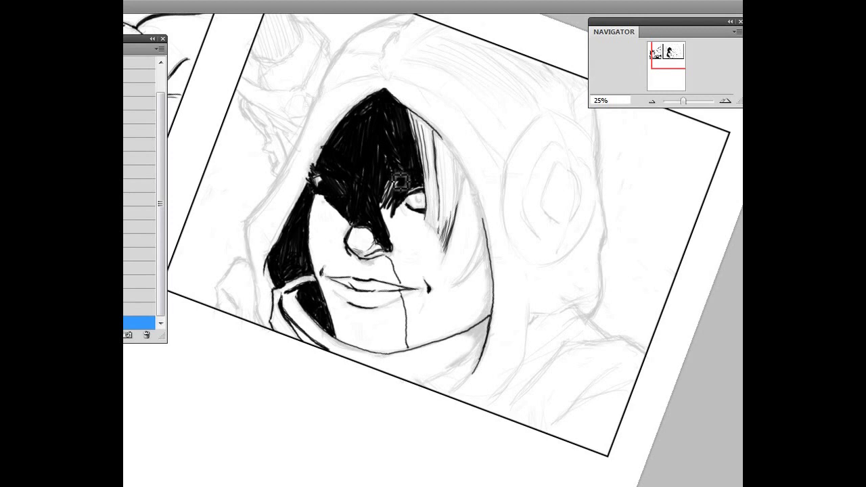
pyautogui.moveTo(393, 209)
pyautogui.mouseDown()
pyautogui.moveTo(393, 232)
pyautogui.moveTo(385, 219)
pyautogui.mouseUp()
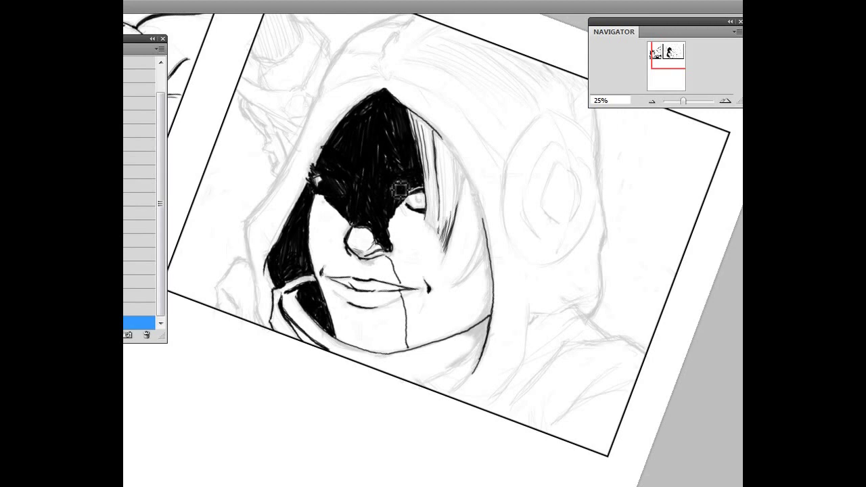
# Cover the remaining eye with black and thicken the shadow boundary from the nose across the lips to the chin.
pyautogui.moveTo(362, 117); pyautogui.dragTo(383, 66)
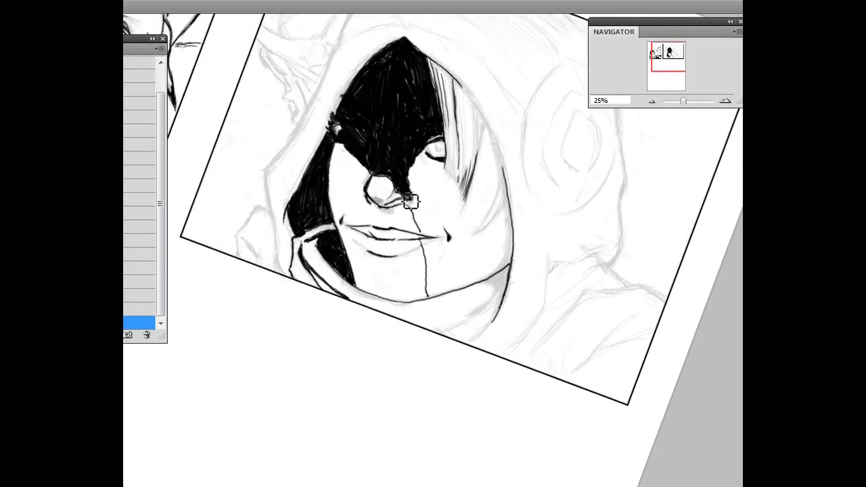
pyautogui.moveTo(410, 201)
pyautogui.mouseDown()
pyautogui.moveTo(426, 235)
pyautogui.moveTo(421, 176)
pyautogui.moveTo(429, 192)
pyautogui.moveTo(418, 172)
pyautogui.moveTo(445, 193)
pyautogui.moveTo(426, 161)
pyautogui.moveTo(446, 177)
pyautogui.moveTo(430, 157)
pyautogui.moveTo(437, 178)
pyautogui.moveTo(427, 164)
pyautogui.moveTo(429, 203)
pyautogui.moveTo(425, 190)
pyautogui.moveTo(448, 169)
pyautogui.moveTo(440, 172)
pyautogui.moveTo(434, 142)
pyautogui.moveTo(443, 139)
pyautogui.moveTo(448, 175)
pyautogui.moveTo(436, 152)
pyautogui.mouseUp()
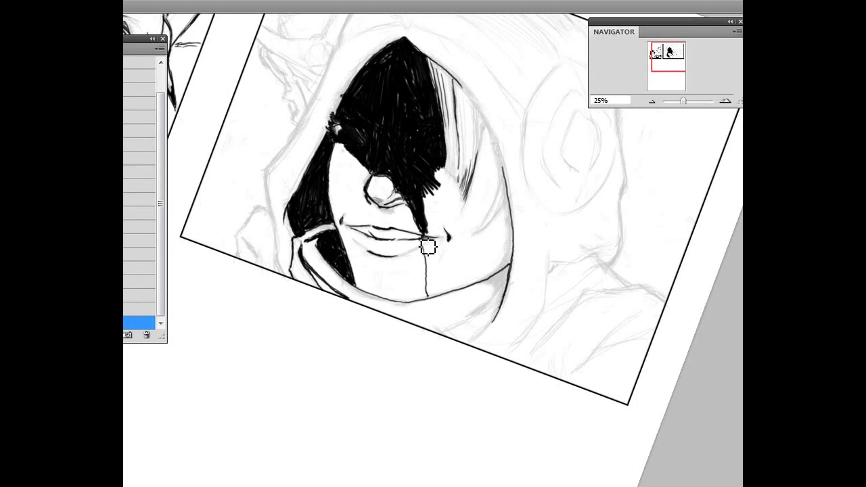
pyautogui.moveTo(426, 239); pyautogui.dragTo(431, 278)
pyautogui.moveTo(427, 269); pyautogui.dragTo(435, 293)
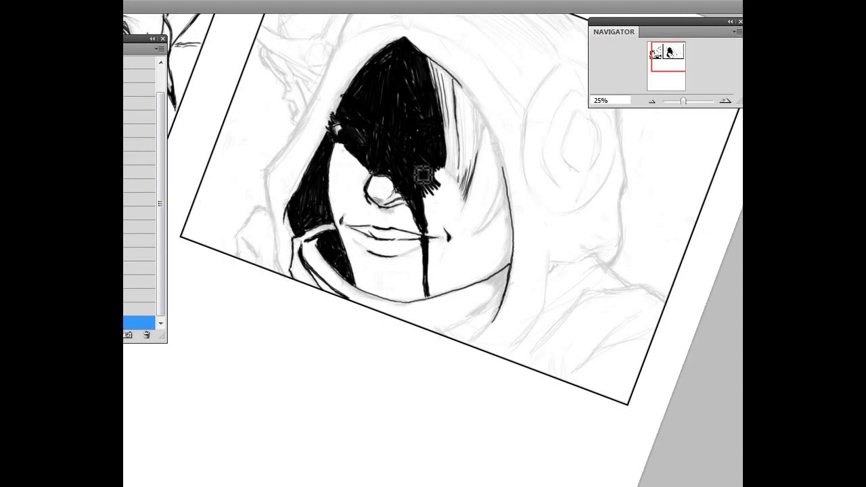
# Ink the hood opening's edge along the far cheek and fill the hair strands and upper cheek inside it with black.
pyautogui.moveTo(435, 63); pyautogui.dragTo(458, 83)
pyautogui.moveTo(484, 115); pyautogui.dragTo(498, 142)
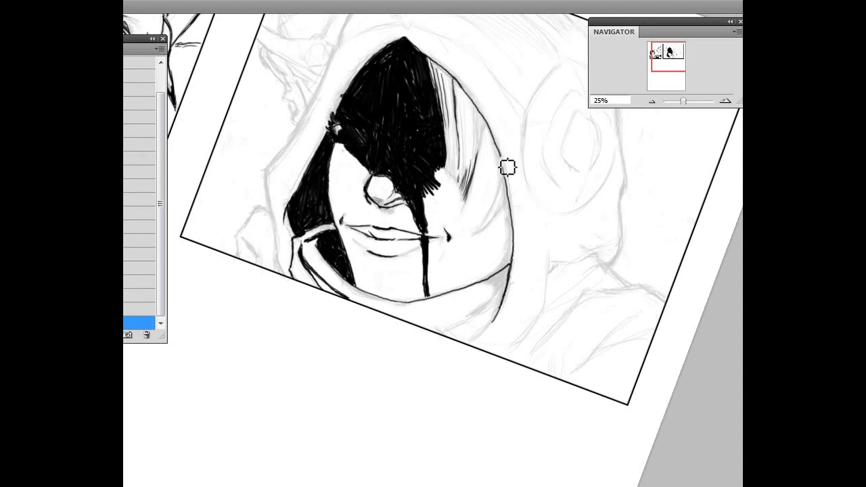
pyautogui.moveTo(428, 58)
pyautogui.mouseDown()
pyautogui.moveTo(452, 86)
pyautogui.moveTo(427, 59)
pyautogui.moveTo(470, 104)
pyautogui.moveTo(436, 77)
pyautogui.moveTo(459, 100)
pyautogui.moveTo(438, 80)
pyautogui.moveTo(454, 98)
pyautogui.moveTo(438, 85)
pyautogui.moveTo(439, 117)
pyautogui.moveTo(455, 132)
pyautogui.moveTo(457, 122)
pyautogui.moveTo(471, 130)
pyautogui.moveTo(456, 101)
pyautogui.moveTo(464, 141)
pyautogui.moveTo(438, 115)
pyautogui.moveTo(478, 189)
pyautogui.moveTo(434, 140)
pyautogui.moveTo(429, 156)
pyautogui.moveTo(448, 194)
pyautogui.moveTo(425, 166)
pyautogui.moveTo(440, 173)
pyautogui.moveTo(459, 225)
pyautogui.moveTo(468, 224)
pyautogui.moveTo(437, 154)
pyautogui.moveTo(438, 125)
pyautogui.moveTo(469, 177)
pyautogui.moveTo(457, 105)
pyautogui.moveTo(477, 161)
pyautogui.moveTo(454, 84)
pyautogui.mouseUp()
pyautogui.moveTo(475, 107)
pyautogui.mouseDown()
pyautogui.moveTo(502, 163)
pyautogui.moveTo(511, 251)
pyautogui.mouseUp()
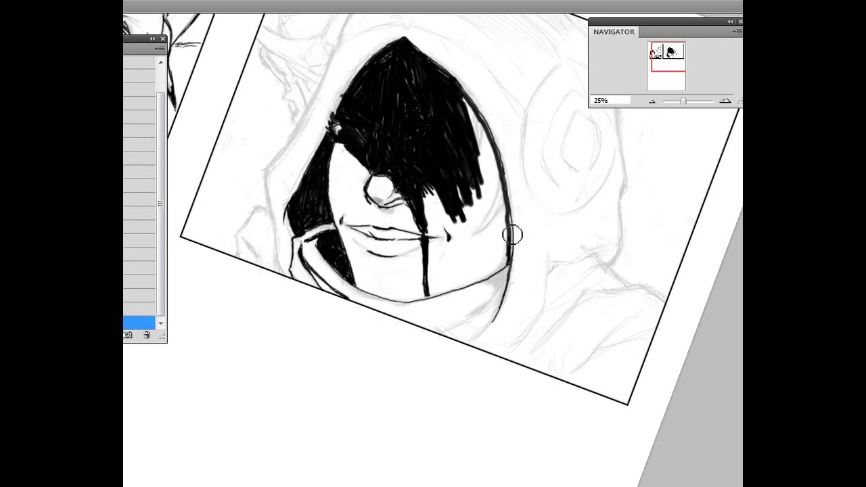
pyautogui.moveTo(513, 228)
pyautogui.mouseDown()
pyautogui.moveTo(480, 177)
pyautogui.moveTo(483, 167)
pyautogui.moveTo(490, 184)
pyautogui.moveTo(477, 151)
pyautogui.moveTo(504, 196)
pyautogui.moveTo(463, 108)
pyautogui.moveTo(495, 166)
pyautogui.moveTo(474, 111)
pyautogui.moveTo(491, 144)
pyautogui.moveTo(466, 129)
pyautogui.moveTo(480, 181)
pyautogui.moveTo(465, 180)
pyautogui.moveTo(504, 212)
pyautogui.moveTo(452, 177)
pyautogui.moveTo(453, 194)
pyautogui.moveTo(443, 188)
pyautogui.moveTo(455, 203)
pyautogui.moveTo(449, 212)
pyautogui.moveTo(428, 198)
pyautogui.moveTo(455, 233)
pyautogui.moveTo(439, 228)
pyautogui.moveTo(447, 246)
pyautogui.moveTo(438, 242)
pyautogui.moveTo(434, 256)
pyautogui.moveTo(429, 226)
pyautogui.moveTo(439, 269)
pyautogui.moveTo(435, 182)
pyautogui.moveTo(441, 195)
pyautogui.moveTo(465, 199)
pyautogui.moveTo(491, 228)
pyautogui.moveTo(468, 197)
pyautogui.moveTo(503, 226)
pyautogui.moveTo(469, 229)
pyautogui.mouseUp()
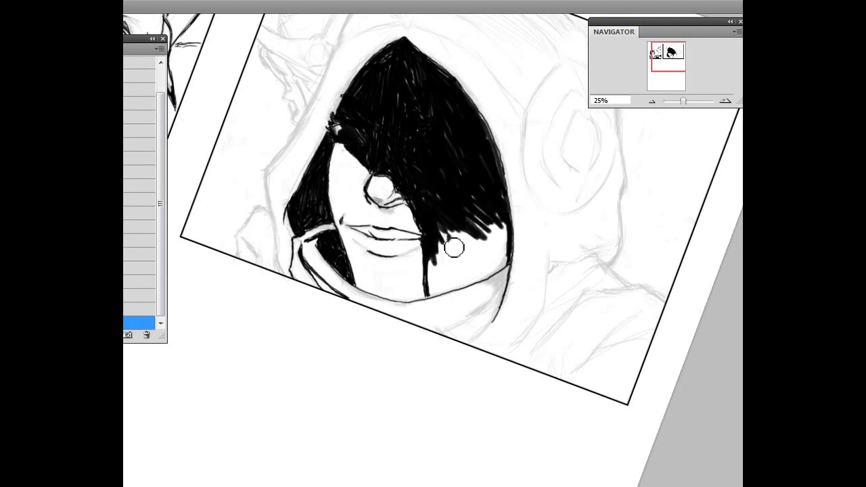
# Thicken the jawline on the shadowed side and fill the chin and lower cheek with black up to the shadow boundary.
pyautogui.press('r')
pyautogui.moveTo(524, 388); pyautogui.dragTo(322, 355)
pyautogui.press('space')
pyautogui.moveTo(292, 322); pyautogui.dragTo(349, 95)
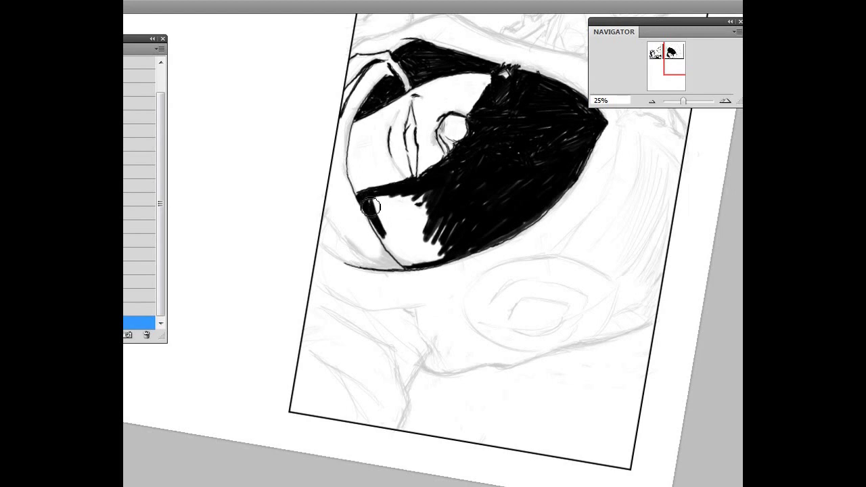
pyautogui.moveTo(373, 220)
pyautogui.mouseDown()
pyautogui.moveTo(406, 265)
pyautogui.moveTo(372, 208)
pyautogui.moveTo(443, 243)
pyautogui.moveTo(384, 216)
pyautogui.moveTo(400, 213)
pyautogui.moveTo(380, 210)
pyautogui.moveTo(389, 219)
pyautogui.moveTo(445, 222)
pyautogui.moveTo(378, 203)
pyautogui.moveTo(421, 197)
pyautogui.moveTo(375, 201)
pyautogui.moveTo(433, 213)
pyautogui.moveTo(390, 184)
pyautogui.mouseUp()
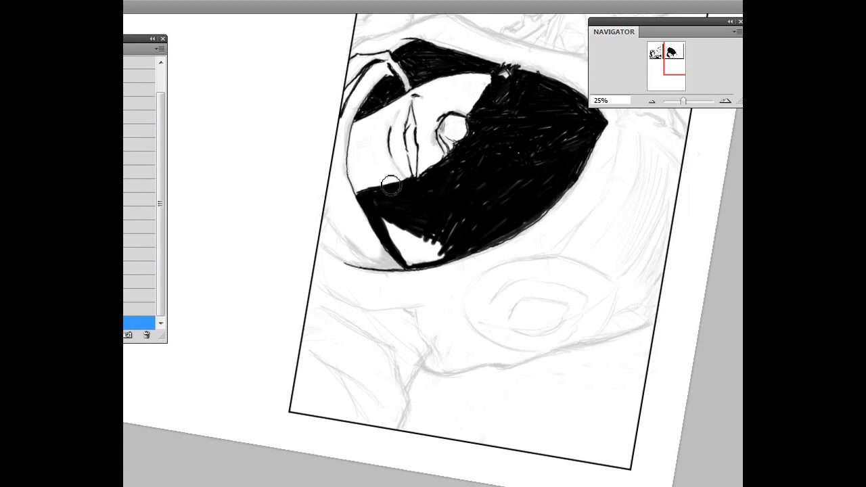
pyautogui.moveTo(513, 300)
pyautogui.mouseDown()
pyautogui.moveTo(397, 344)
pyautogui.moveTo(368, 306)
pyautogui.moveTo(359, 176)
pyautogui.mouseUp()
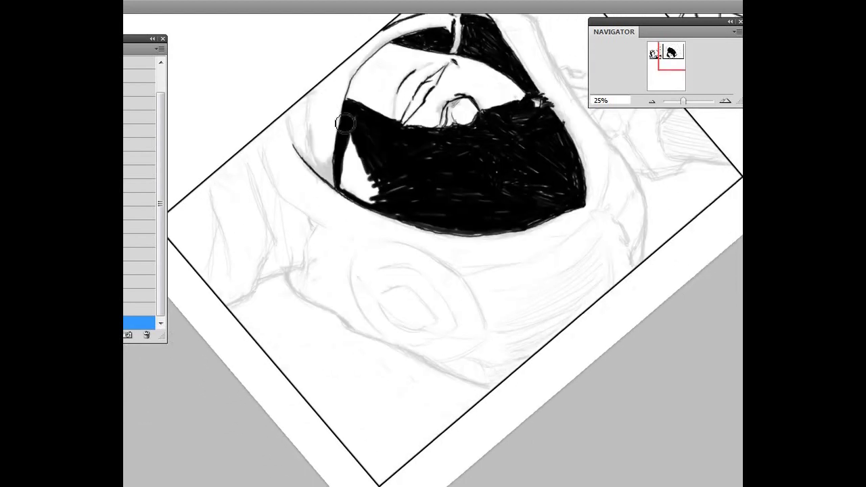